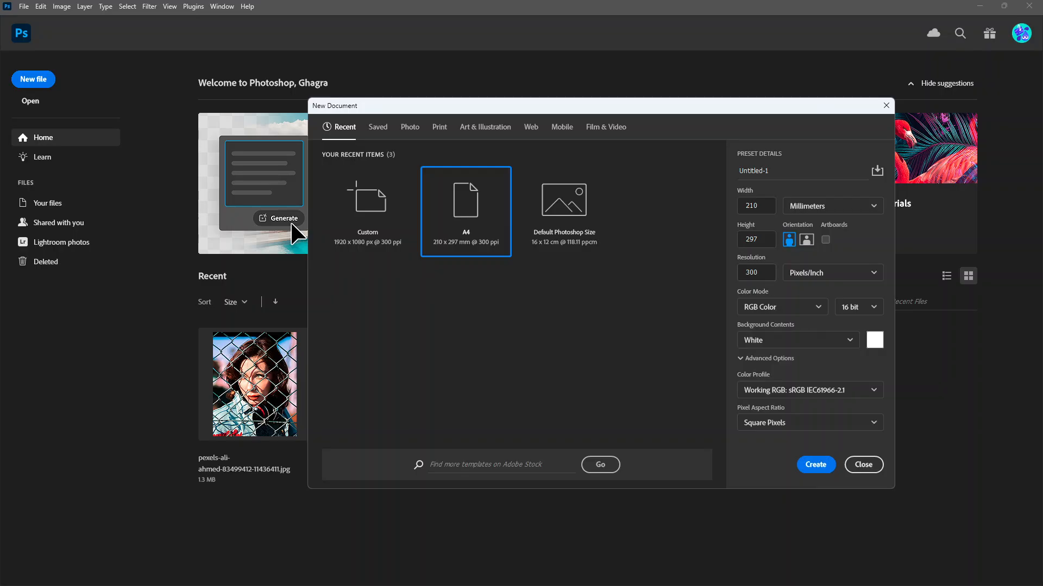
# Step: Create a new A4 document at 210 × 297 mm and 300 ppi
pyautogui.click(811, 461)
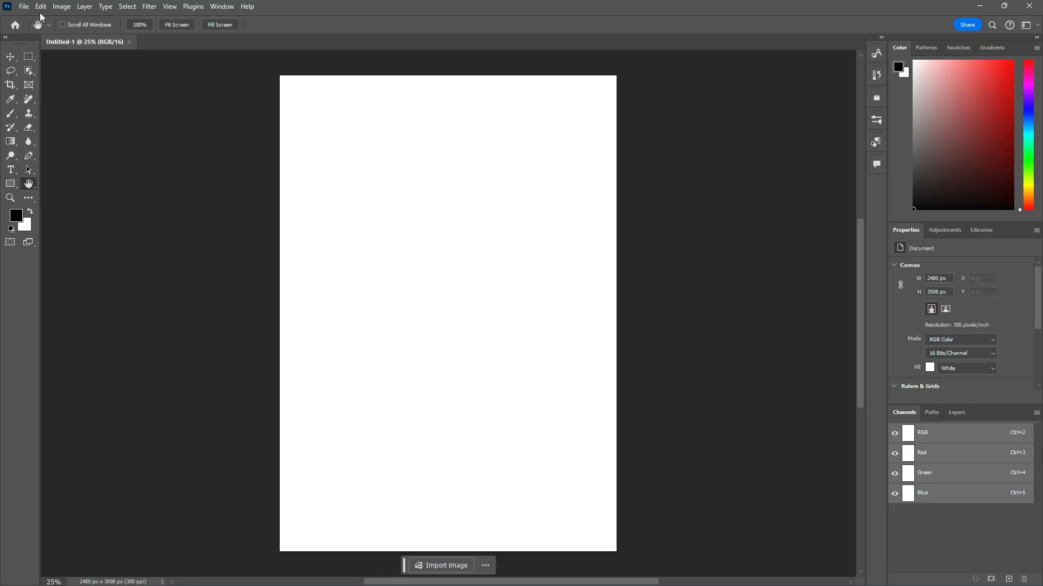
# Step: Browse in the Open dialog to the Resource folder inside Teshirt design on the Desktop
pyautogui.click(25, 7)
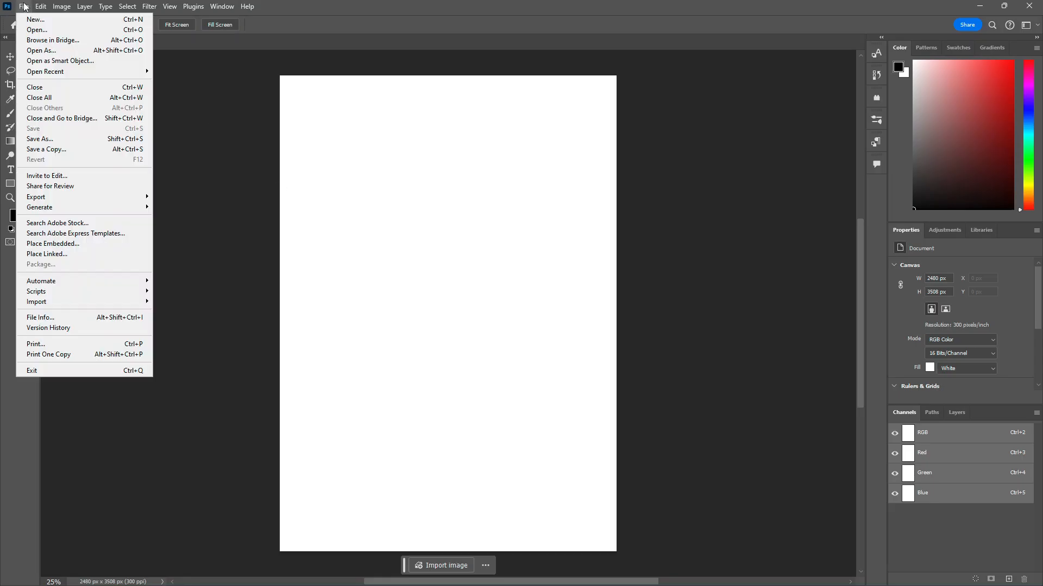
pyautogui.click(34, 29)
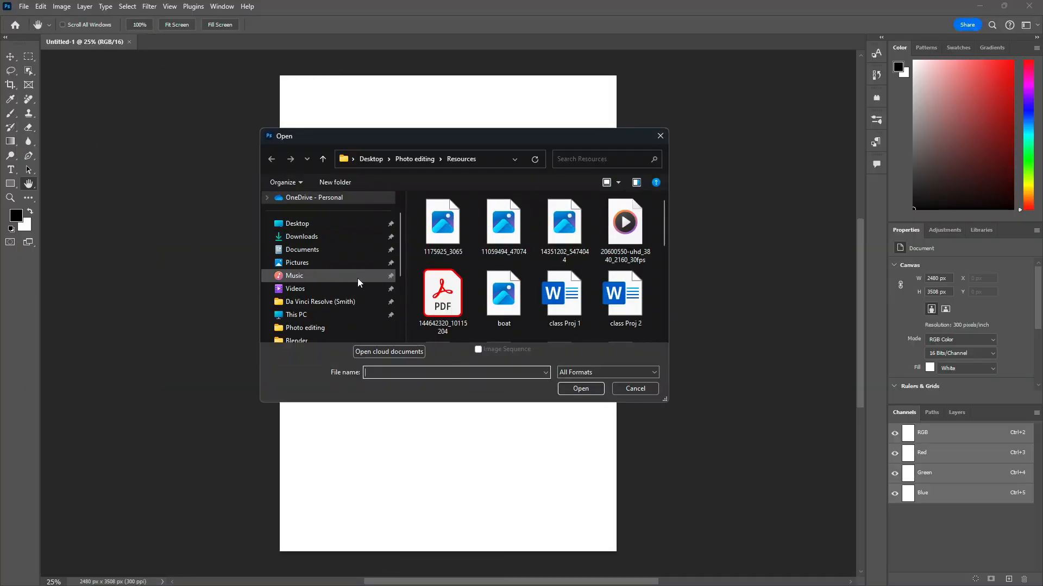
pyautogui.scroll(-2, 336, 296)
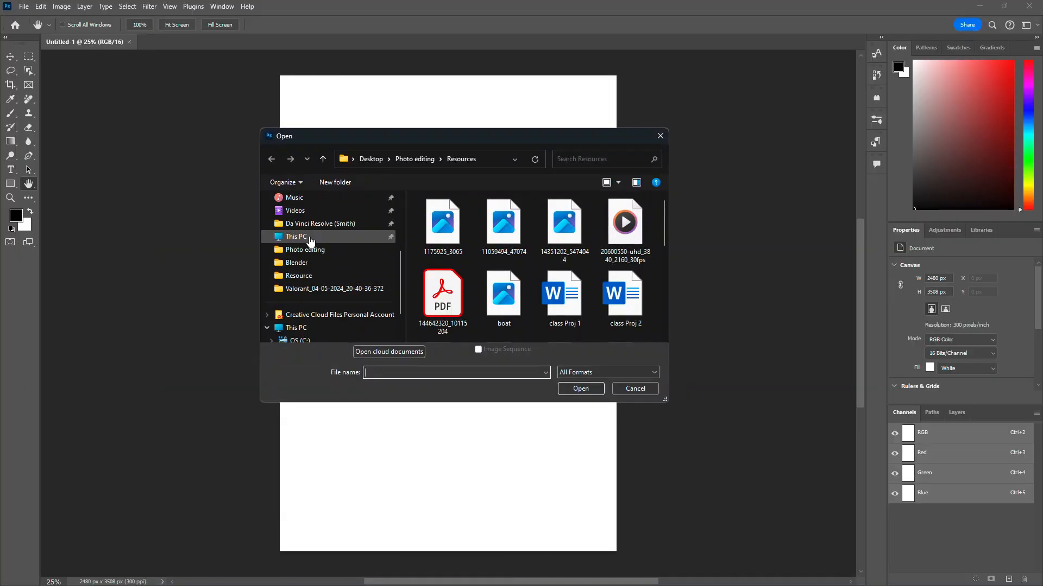
pyautogui.scroll(3, 311, 242)
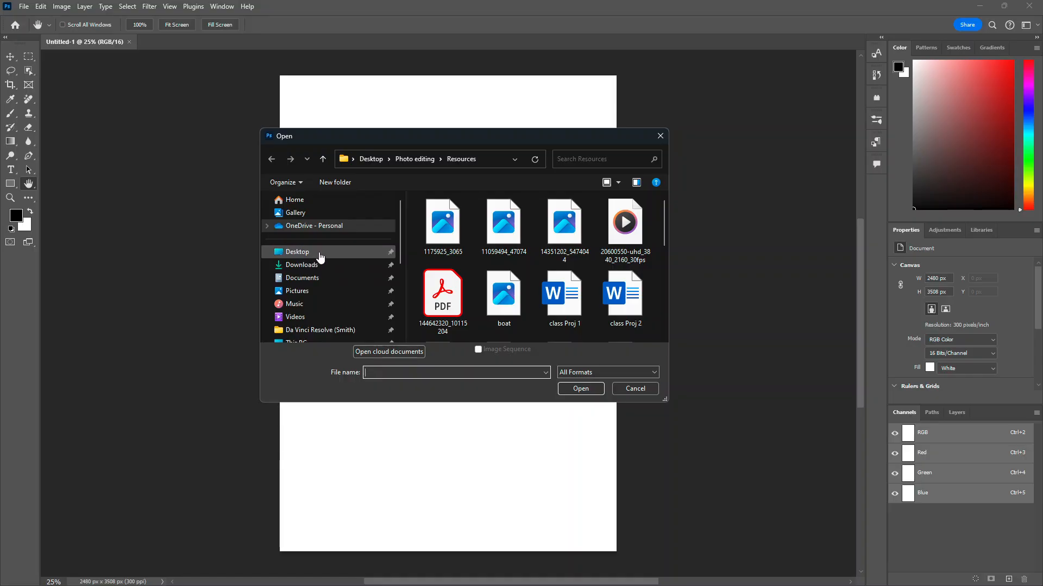
pyautogui.click(315, 253)
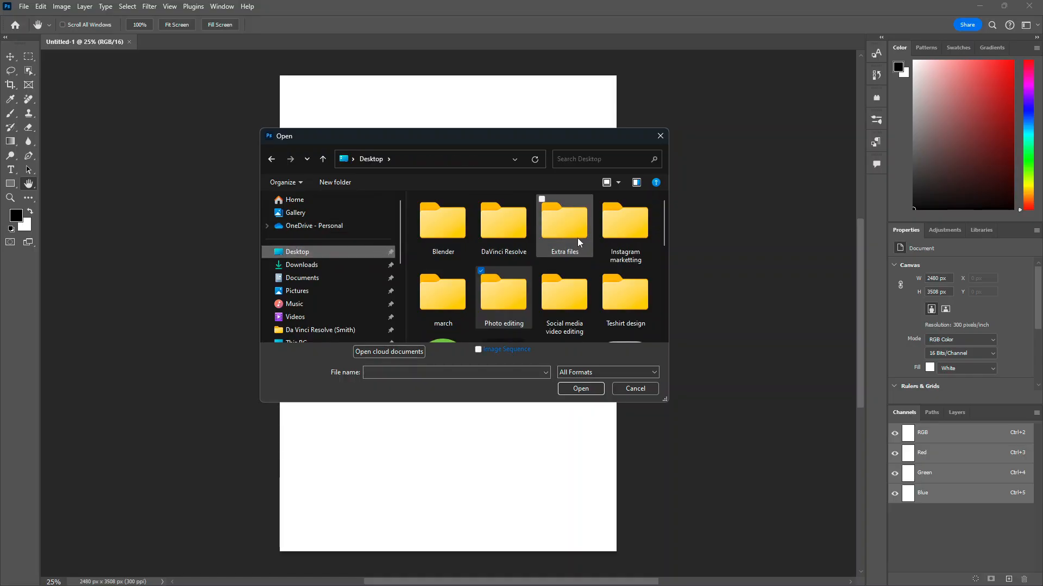
pyautogui.doubleClick(480, 307)
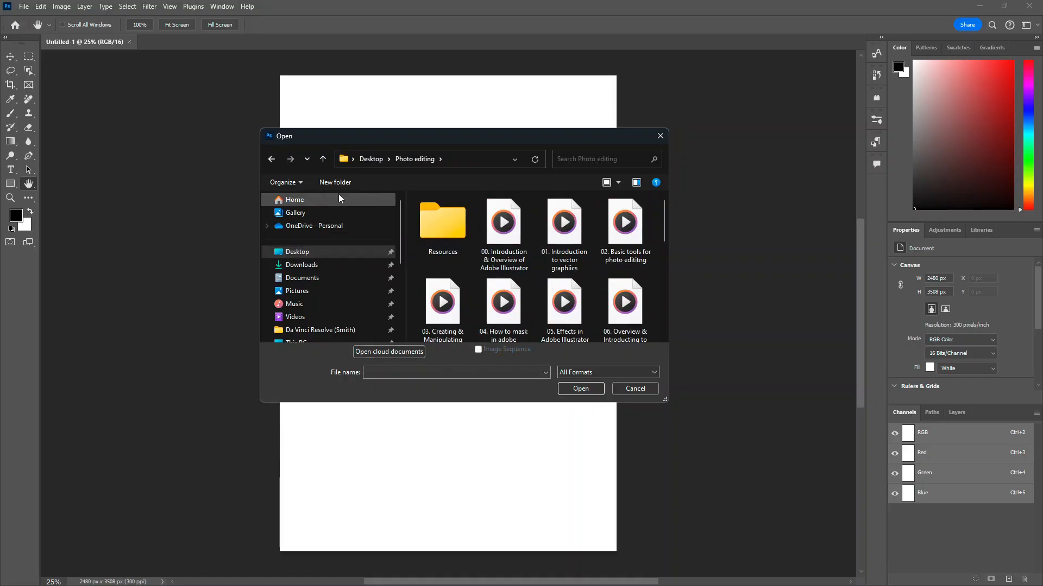
pyautogui.click(271, 159)
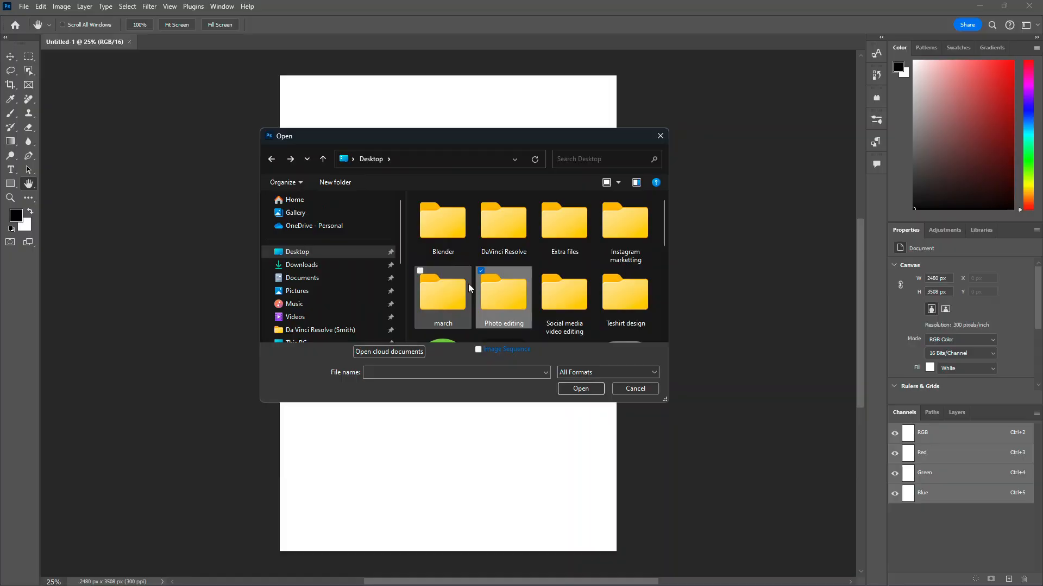
pyautogui.doubleClick(634, 315)
pyautogui.click(449, 239)
pyautogui.doubleClick(448, 239)
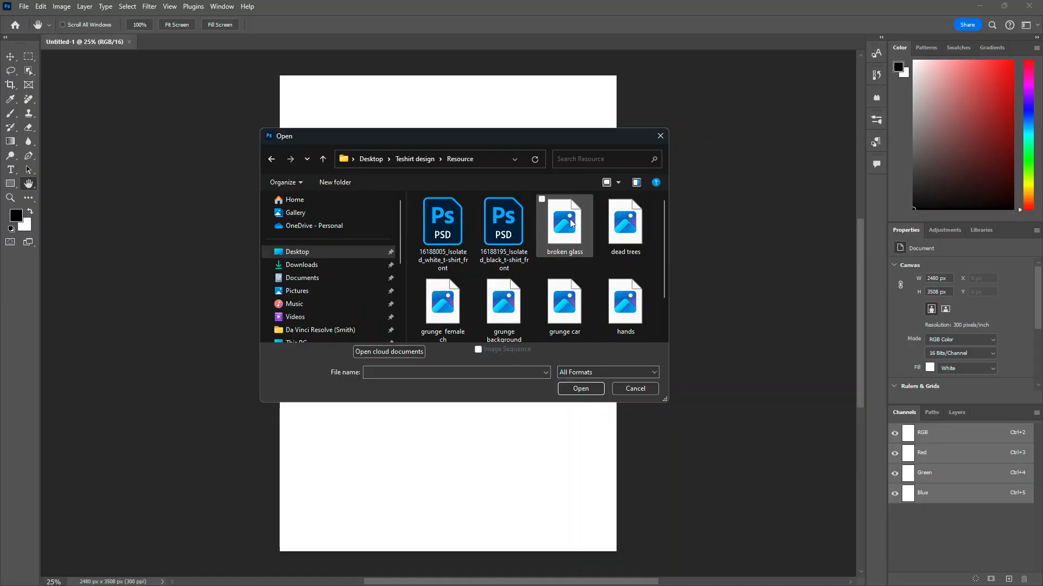
pyautogui.scroll(-1, 549, 258)
pyautogui.scroll(1, 547, 253)
# Step: Select and open the images broken glass, dead trees, hands, portrait and roots together
pyautogui.click(565, 223)
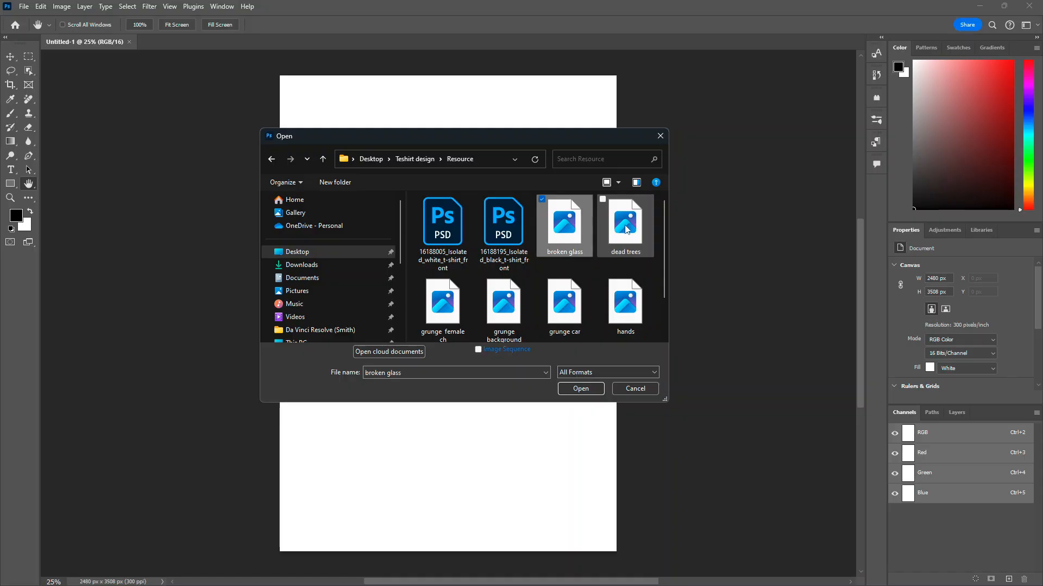
pyautogui.keyDown('ctrl'); pyautogui.click(624, 224); pyautogui.keyUp('ctrl')
pyautogui.keyDown('ctrl'); pyautogui.click(429, 313); pyautogui.keyUp('ctrl')
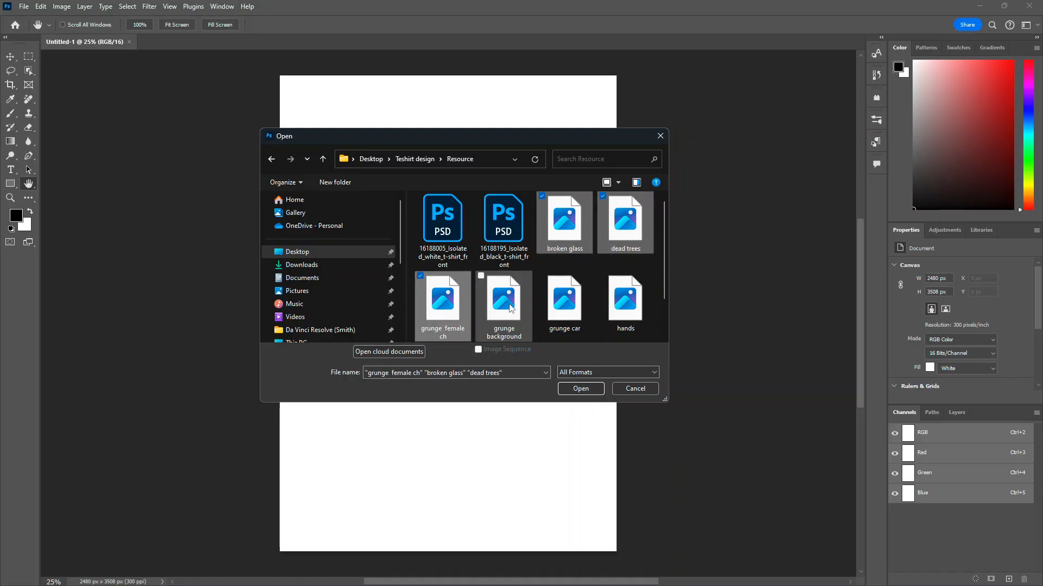
pyautogui.keyDown('ctrl'); pyautogui.click(434, 307); pyautogui.keyUp('ctrl')
pyautogui.keyDown('ctrl'); pyautogui.click(637, 308); pyautogui.keyUp('ctrl')
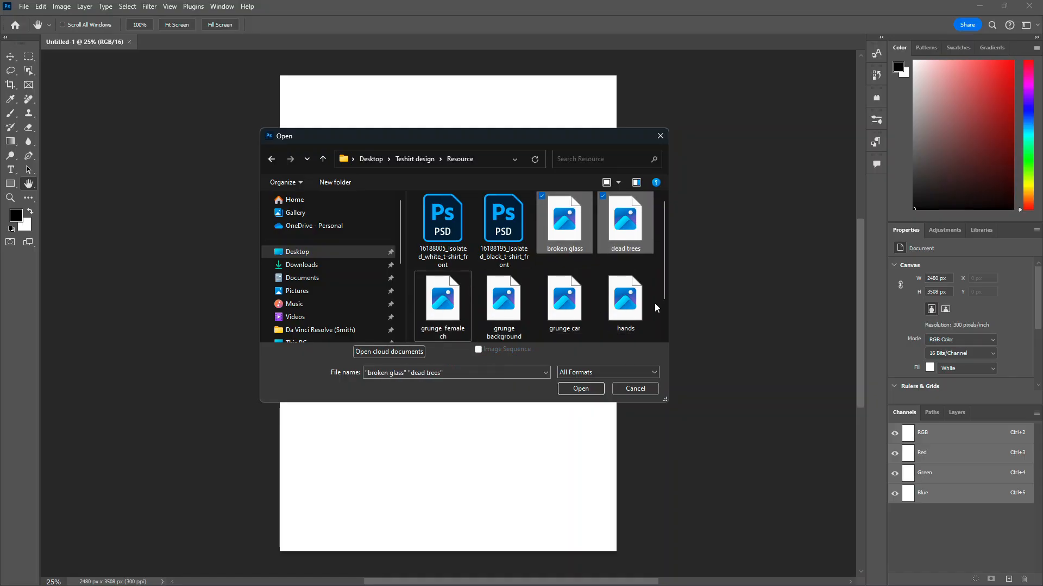
pyautogui.scroll(-1, 630, 304)
pyautogui.keyDown('ctrl'); pyautogui.click(459, 315); pyautogui.keyUp('ctrl')
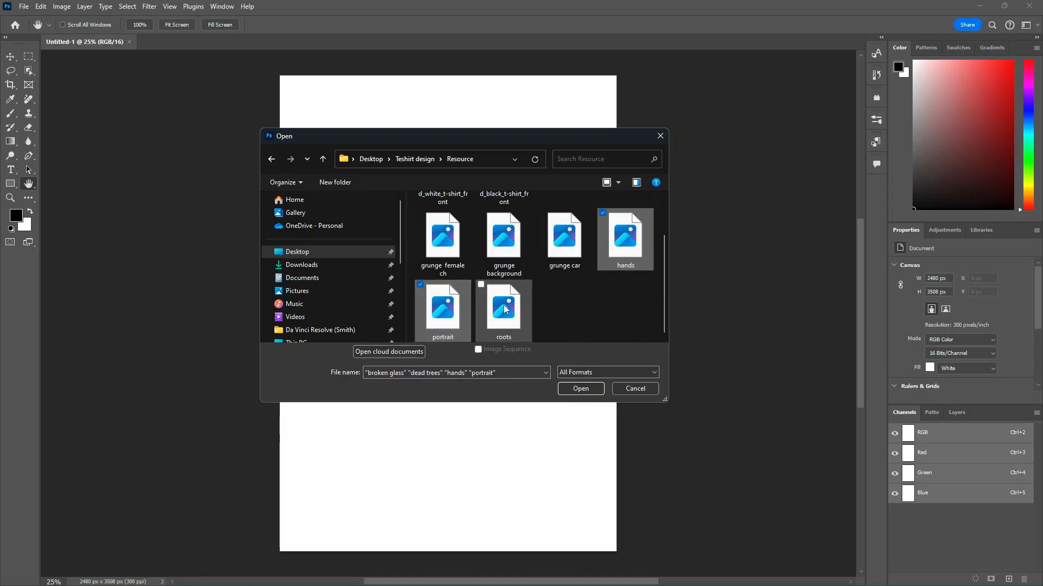
pyautogui.keyDown('ctrl'); pyautogui.click(504, 305); pyautogui.keyUp('ctrl')
pyautogui.click(581, 387)
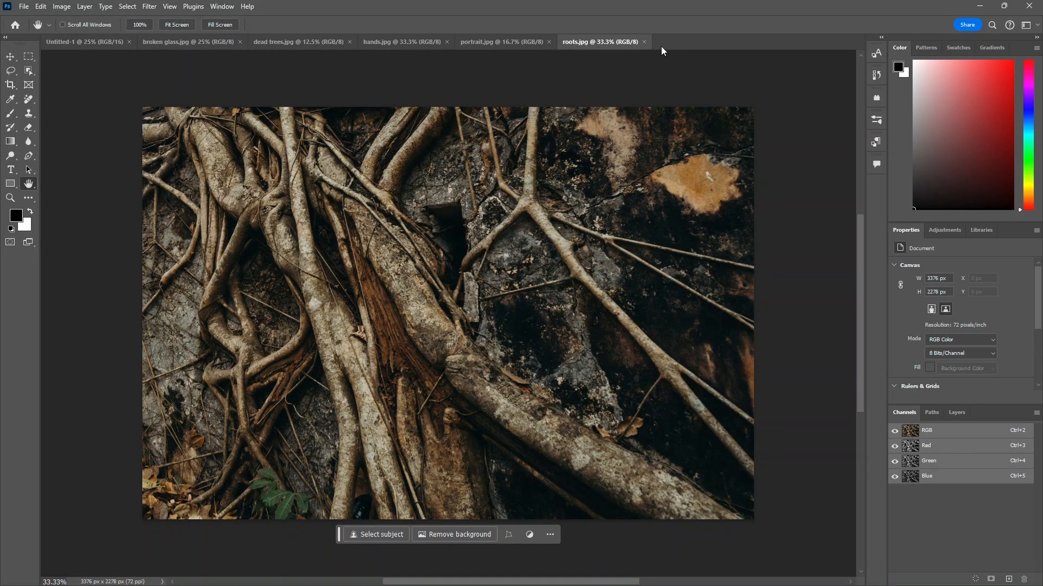
# Step: Look through the opened image tabs and return to the blank document
pyautogui.click(504, 42)
pyautogui.click(405, 39)
pyautogui.click(308, 41)
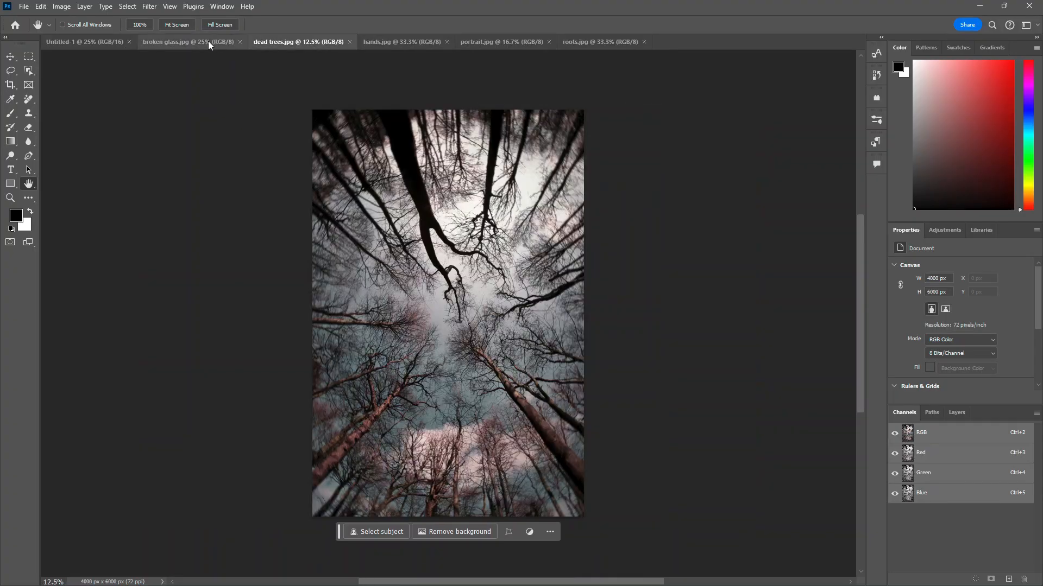
pyautogui.click(207, 41)
pyautogui.click(95, 38)
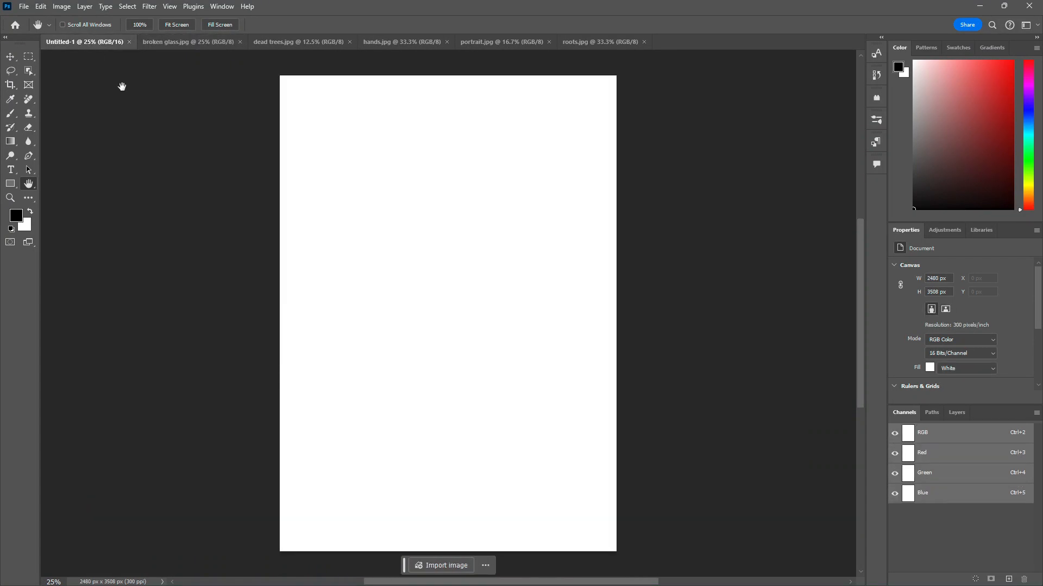
# Step: Create another A4 document with a black background colour, then close the first blank document
pyautogui.click(22, 6)
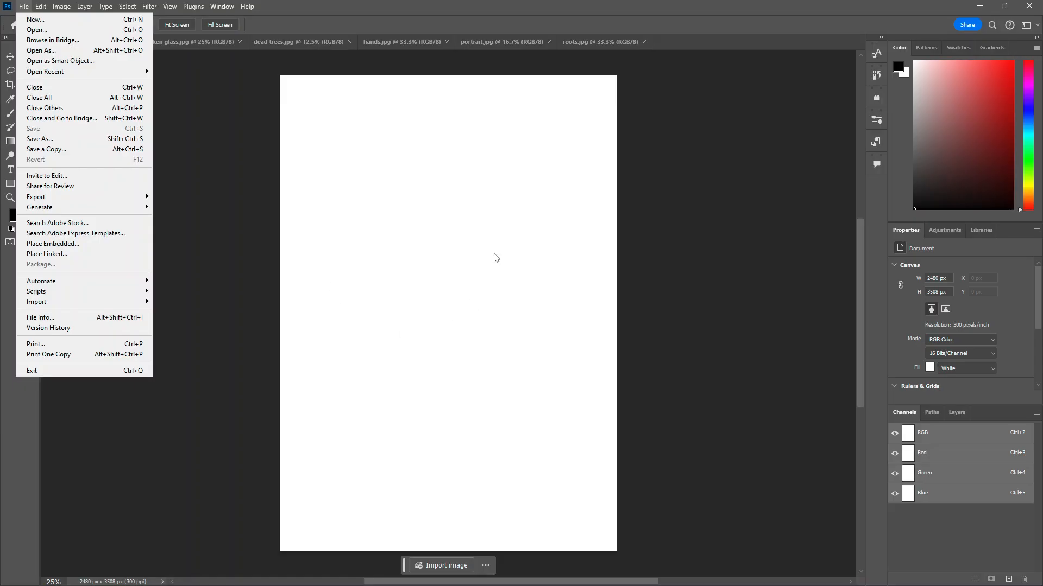
pyautogui.click(65, 25)
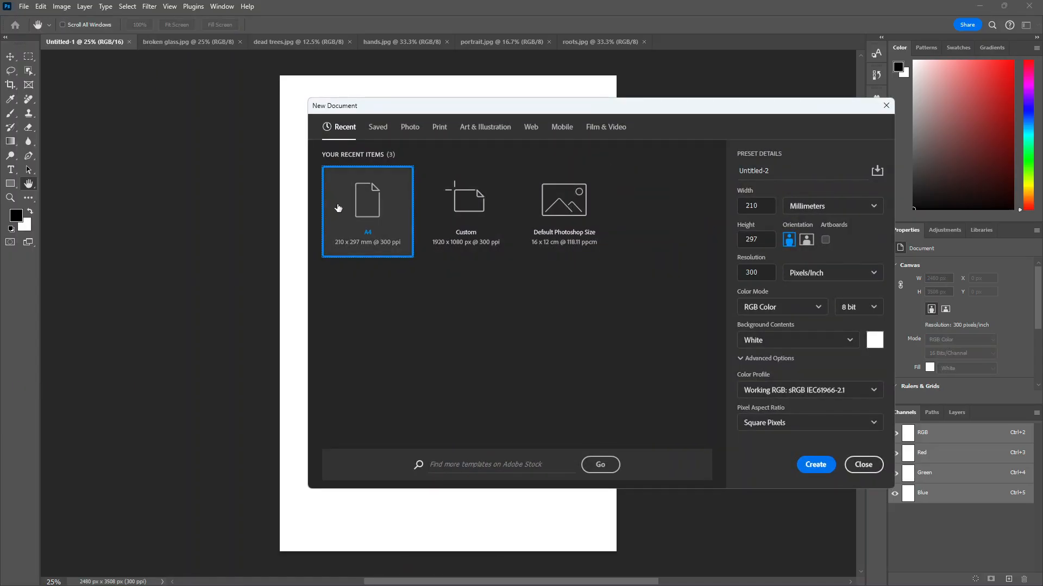
pyautogui.click(874, 340)
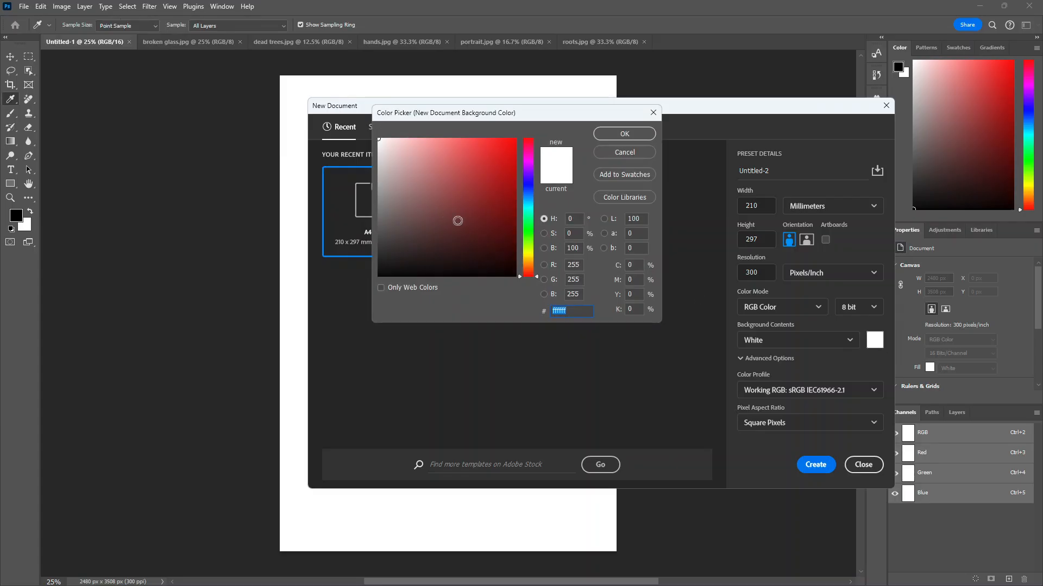
pyautogui.moveTo(456, 221); pyautogui.dragTo(255, 336)
pyautogui.click(648, 136)
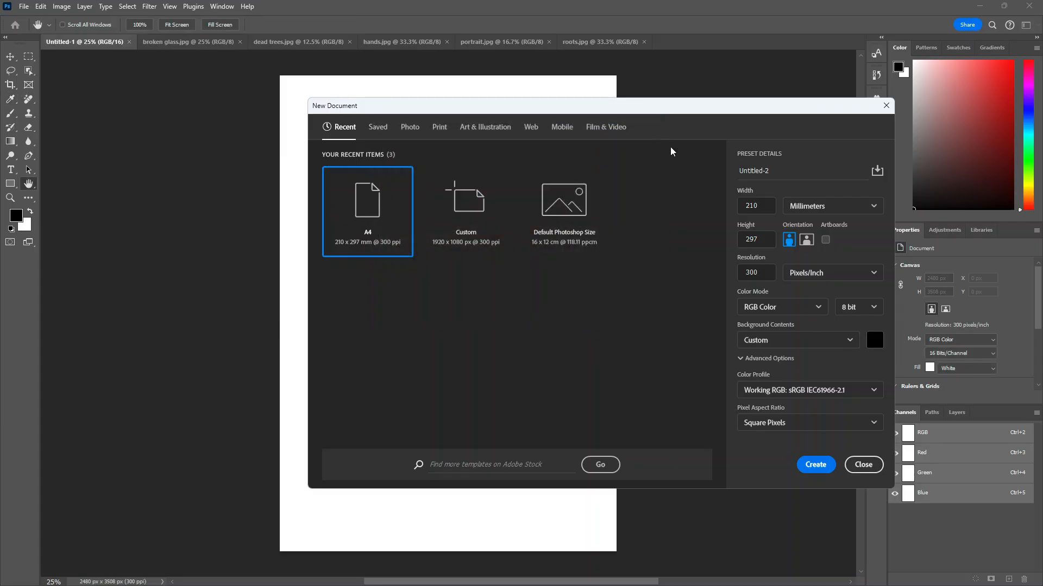
pyautogui.click(815, 466)
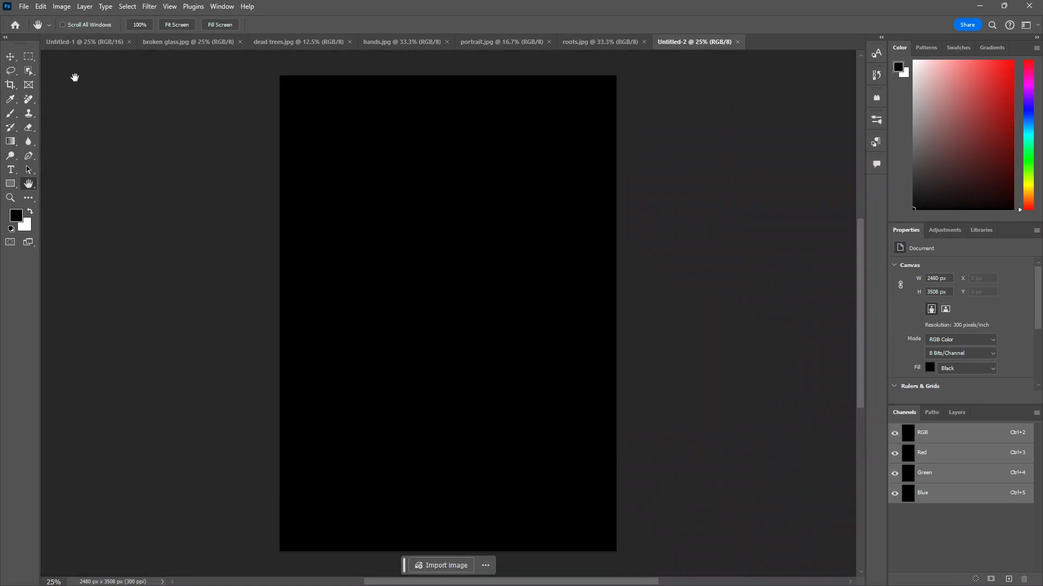
pyautogui.click(129, 42)
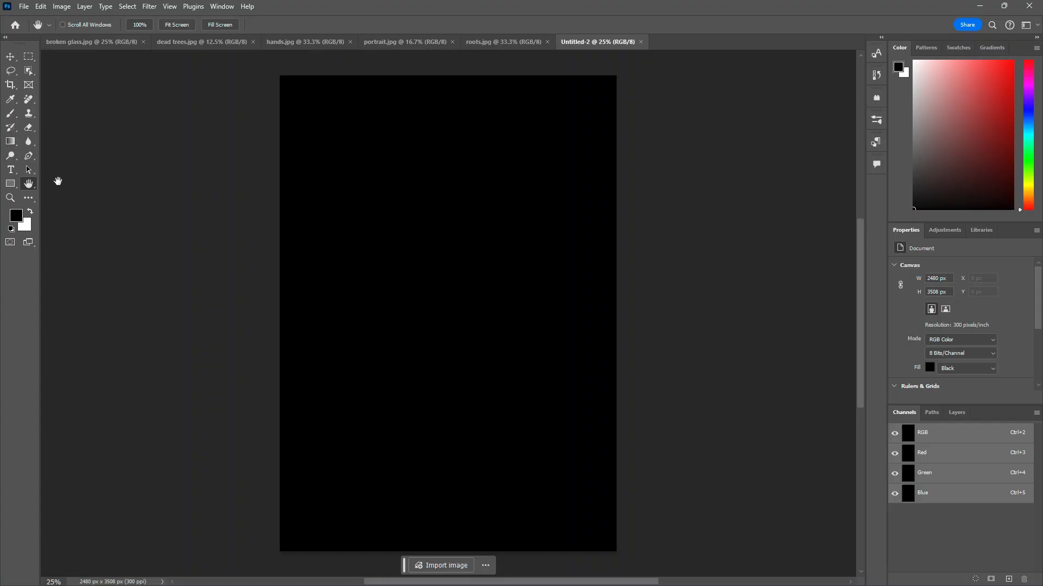
# Step: Draw a rectangle about 1554 × 2016 px in the middle of the black page
pyautogui.click(12, 186)
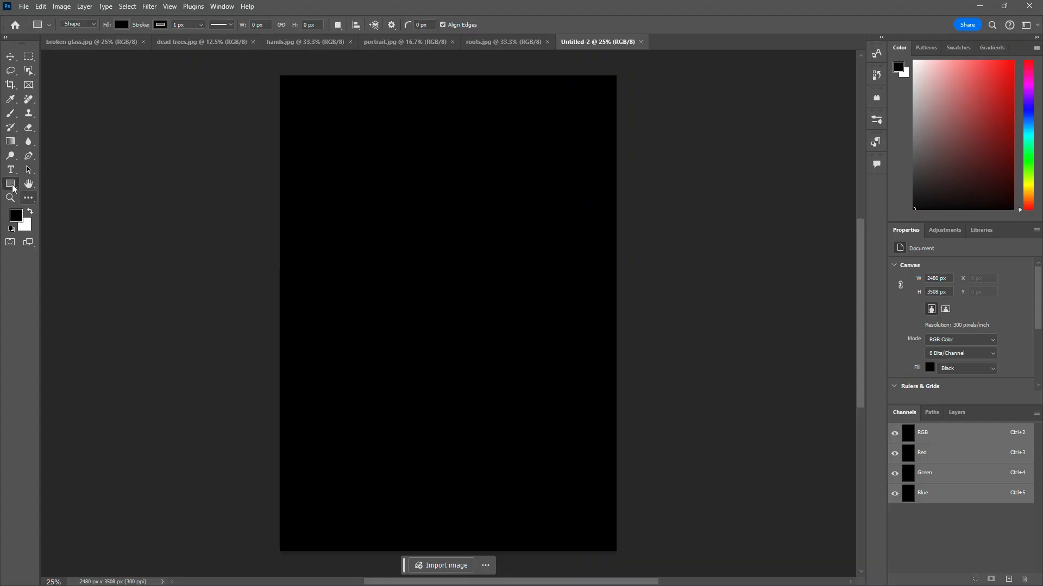
pyautogui.moveTo(356, 194); pyautogui.dragTo(567, 468)
pyautogui.click(960, 412)
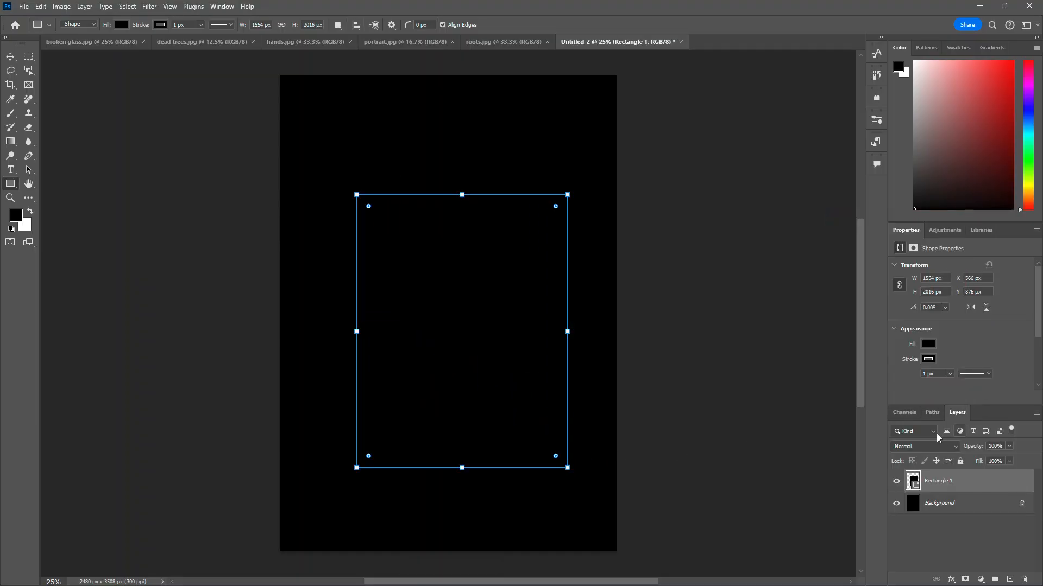
# Step: Set the rectangle's fill colour to white
pyautogui.click(122, 25)
pyautogui.click(52, 81)
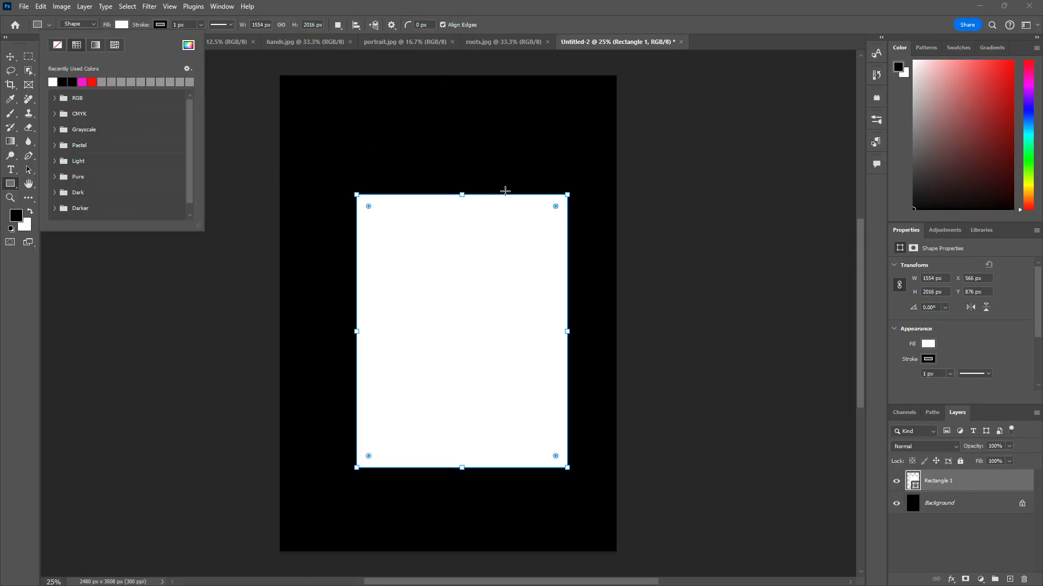
pyautogui.click(167, 312)
pyautogui.click(373, 217)
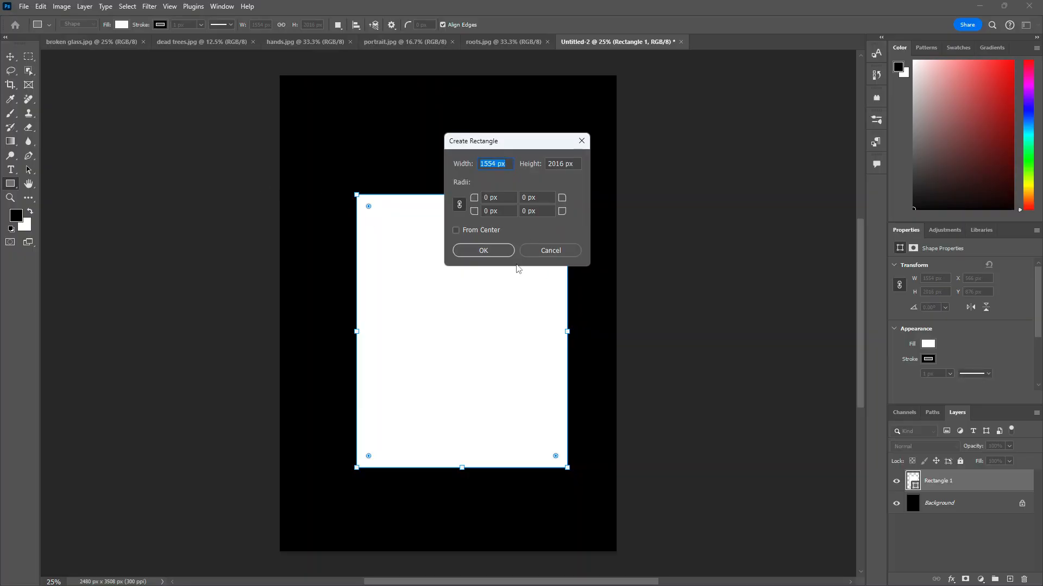
pyautogui.click(483, 250)
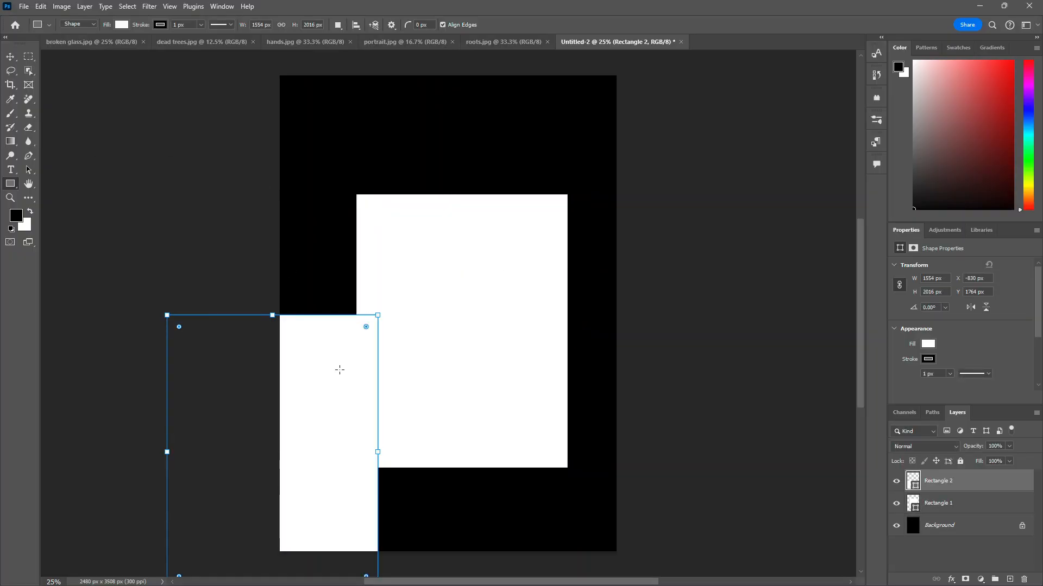
pyautogui.hotkey('ctrl', 'z')
# Step: Move and scale the white rectangle to about 106% width and 124% height on the page
pyautogui.click(12, 62)
pyautogui.moveTo(506, 304); pyautogui.dragTo(492, 296)
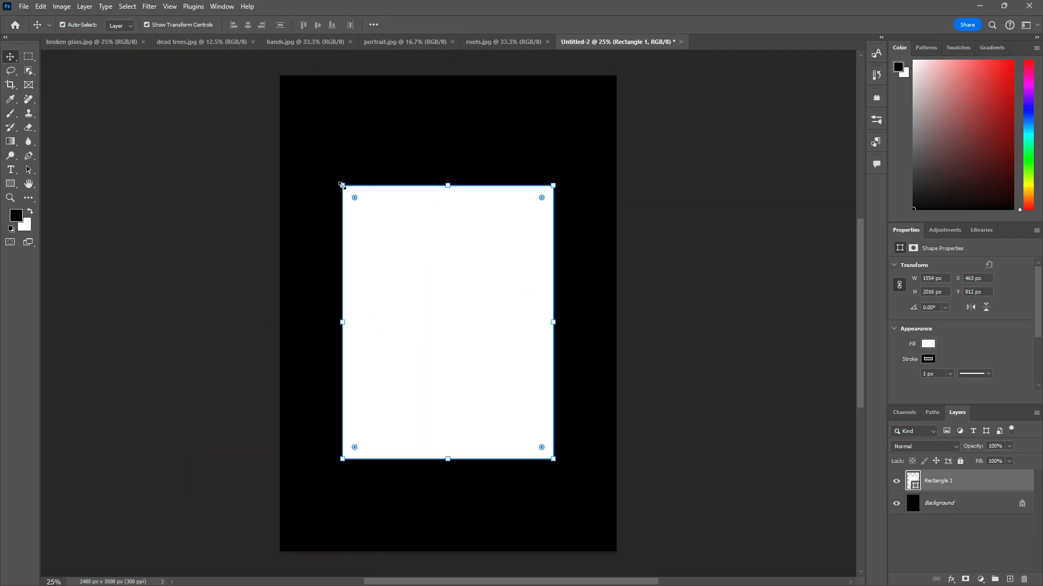
pyautogui.moveTo(341, 185); pyautogui.dragTo(328, 168)
pyautogui.moveTo(445, 286); pyautogui.dragTo(450, 298)
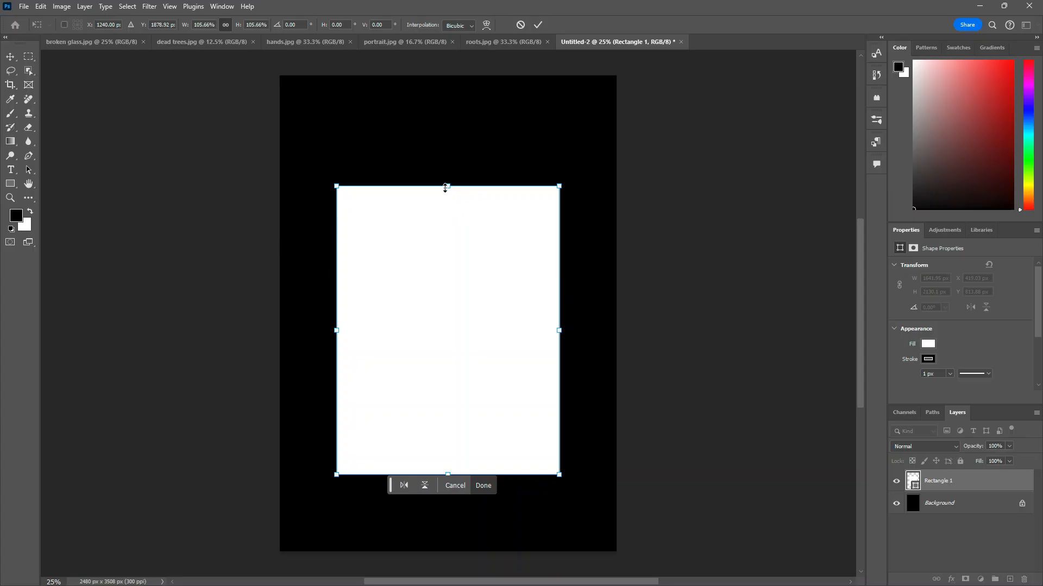
pyautogui.moveTo(445, 187); pyautogui.dragTo(453, 138)
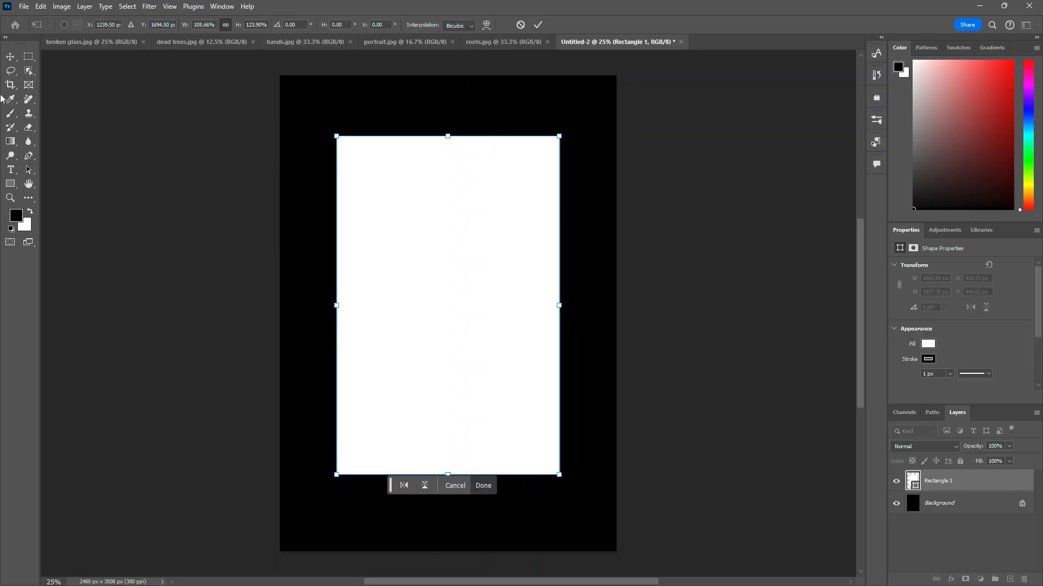
# Step: Add a text layer reading "Found Out" at the top-left corner of the white rectangle
pyautogui.click(13, 170)
pyautogui.click(379, 181)
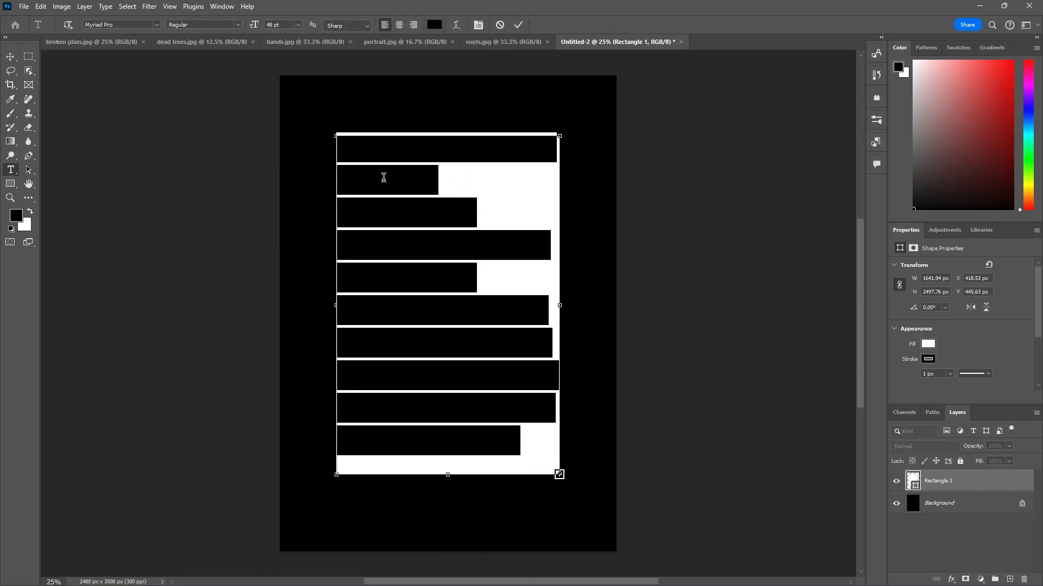
pyautogui.press('BackSpace')
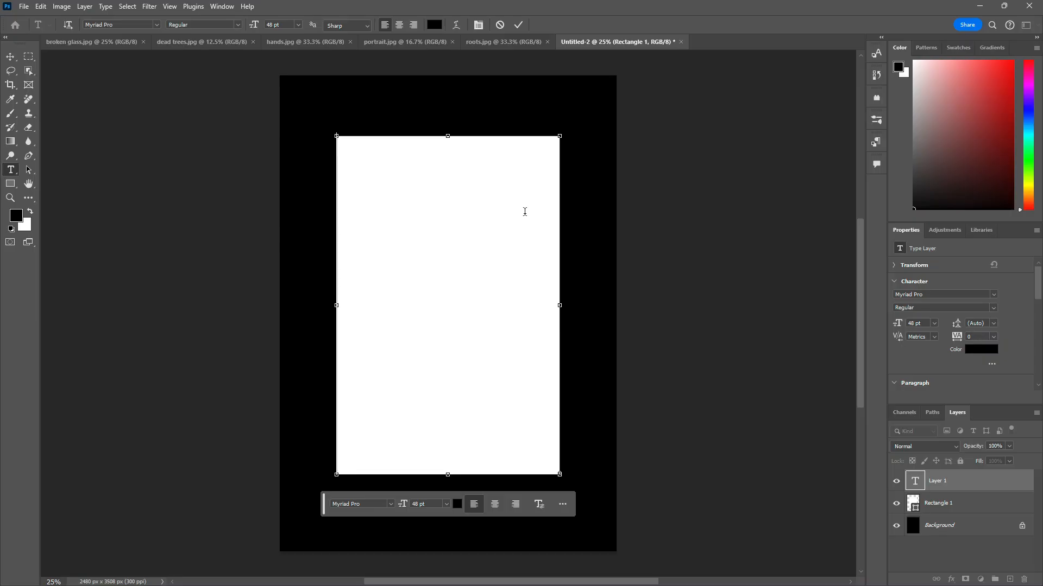
pyautogui.write('Found')
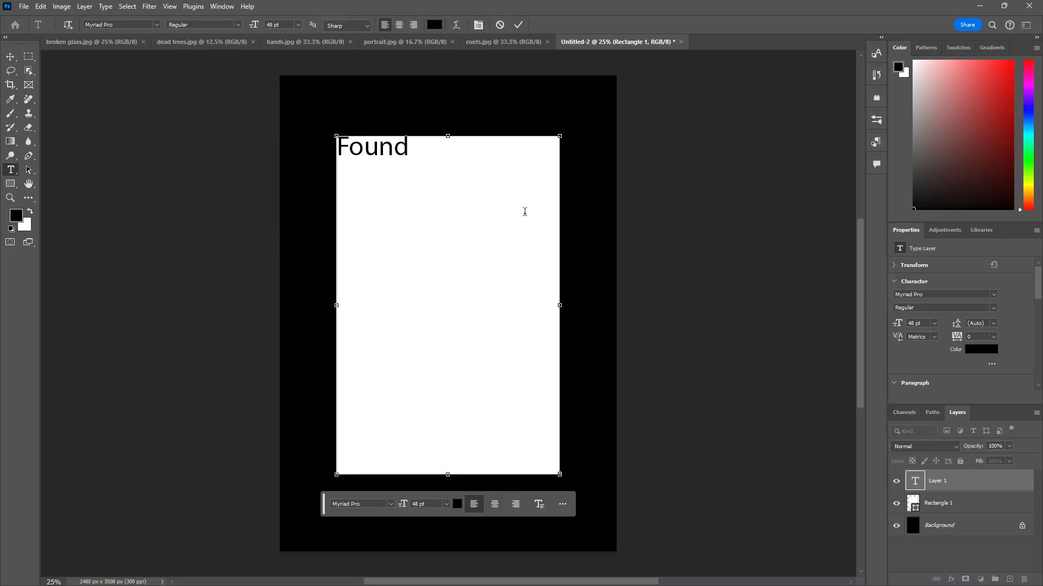
pyautogui.write(' Out')
# Step: Select the "Found Out" text and change its font to Kasane after browsing the font list
pyautogui.moveTo(467, 147); pyautogui.dragTo(305, 153)
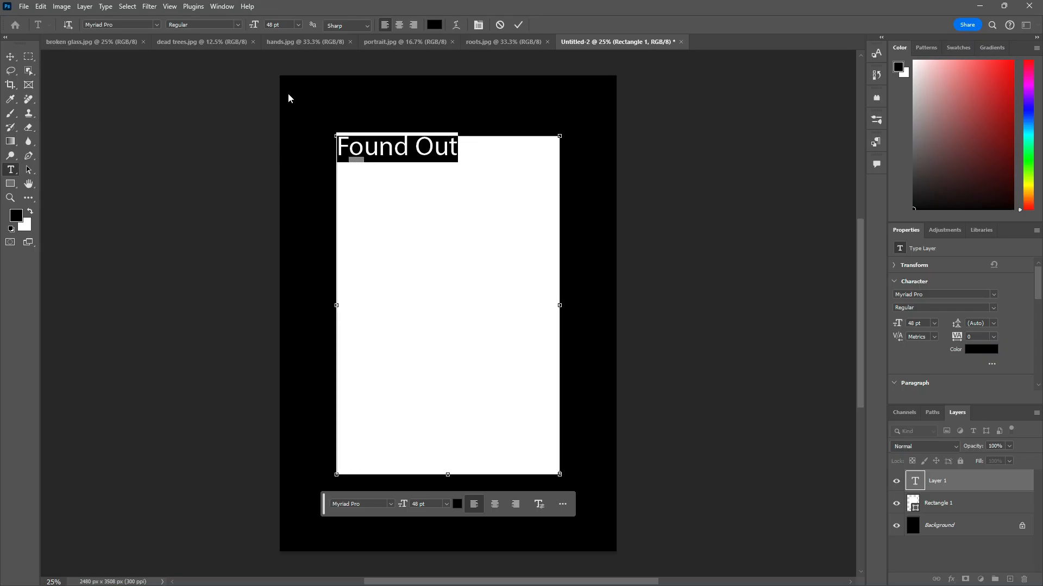
pyautogui.click(156, 24)
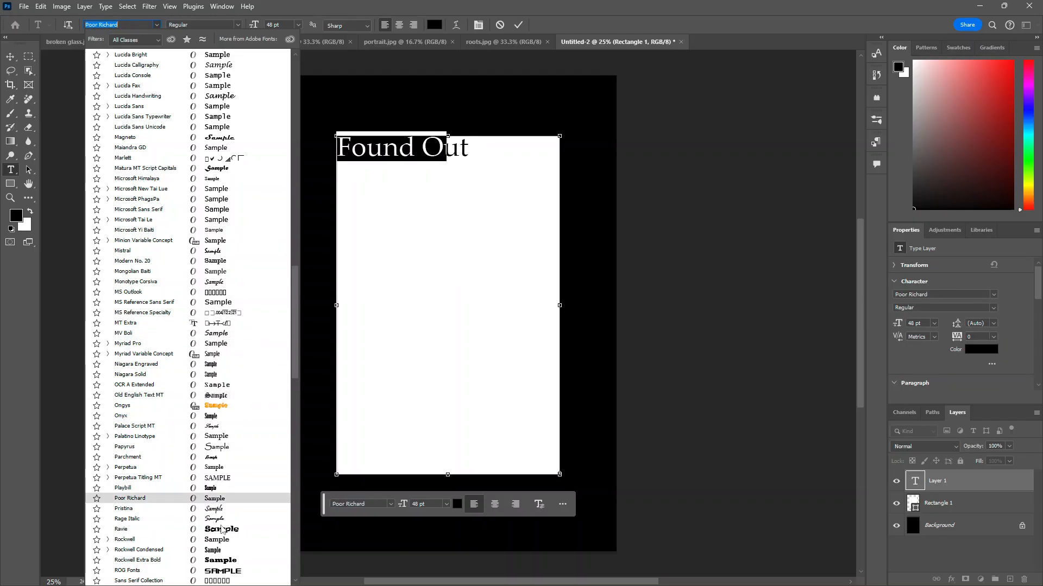
pyautogui.scroll(-3, 223, 543)
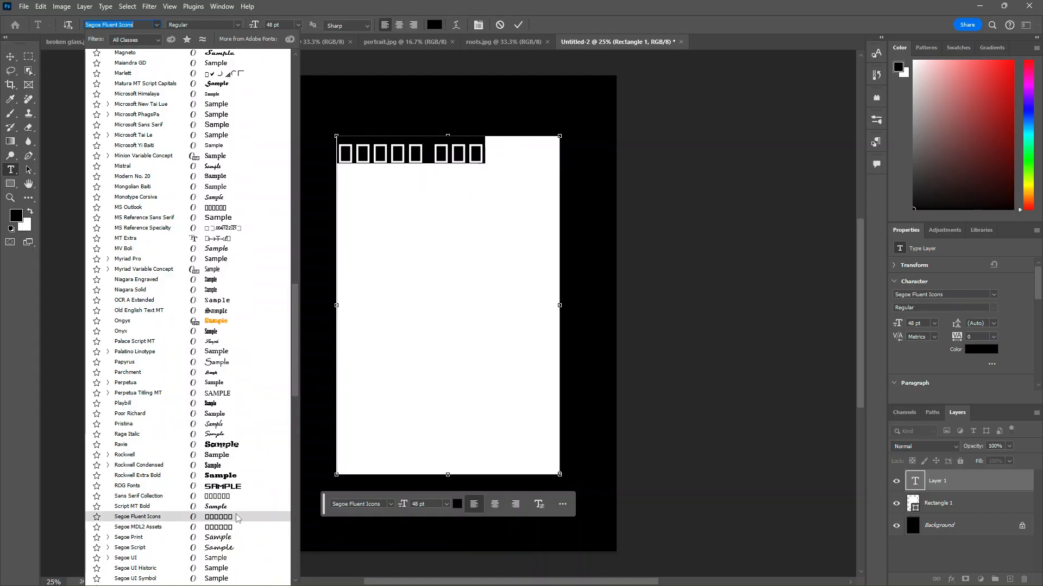
pyautogui.scroll(-4, 235, 509)
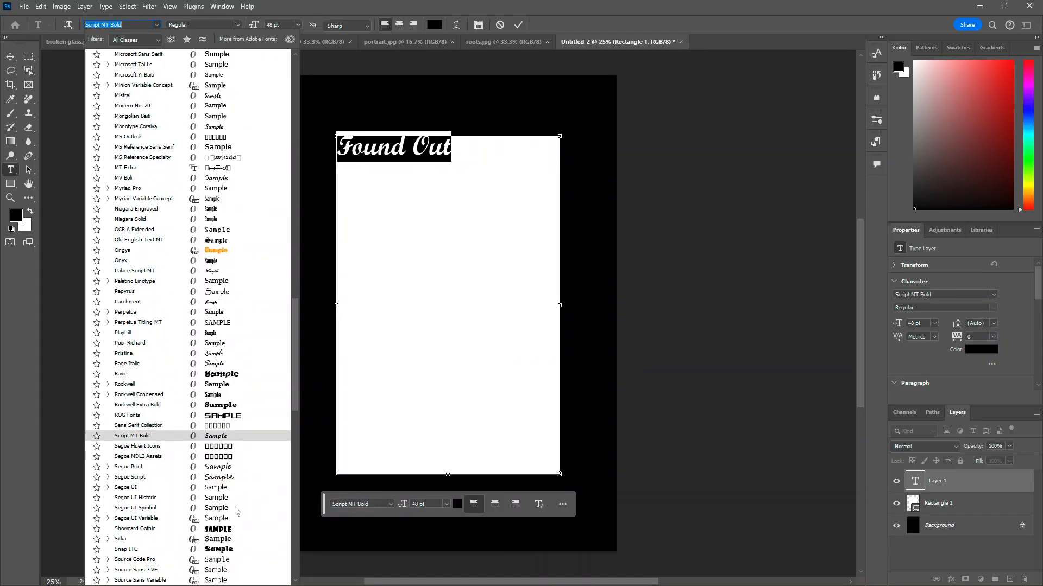
pyautogui.scroll(-7, 236, 511)
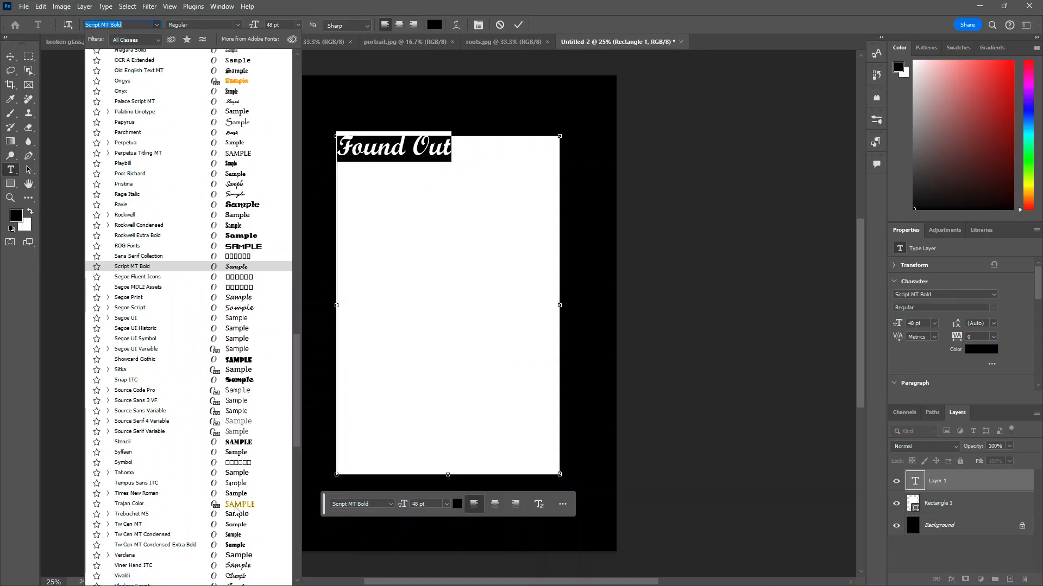
pyautogui.scroll(-15, 236, 509)
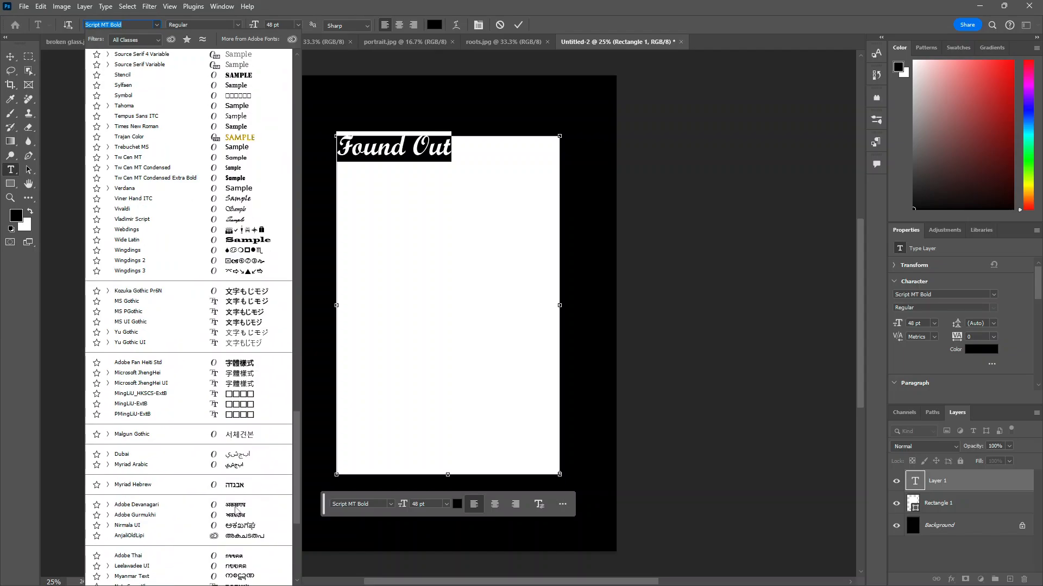
pyautogui.scroll(15, 236, 510)
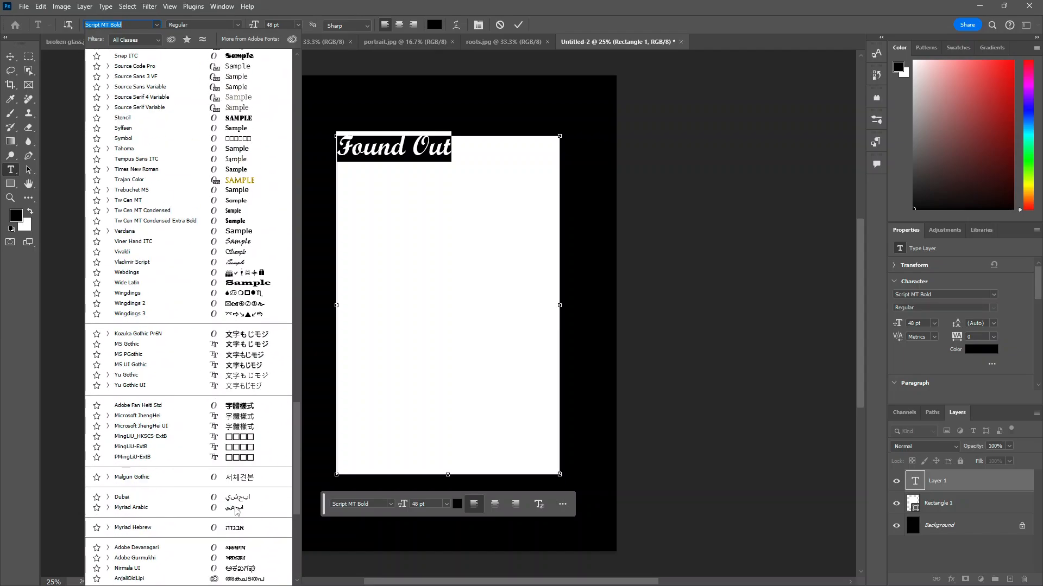
pyautogui.scroll(7, 235, 510)
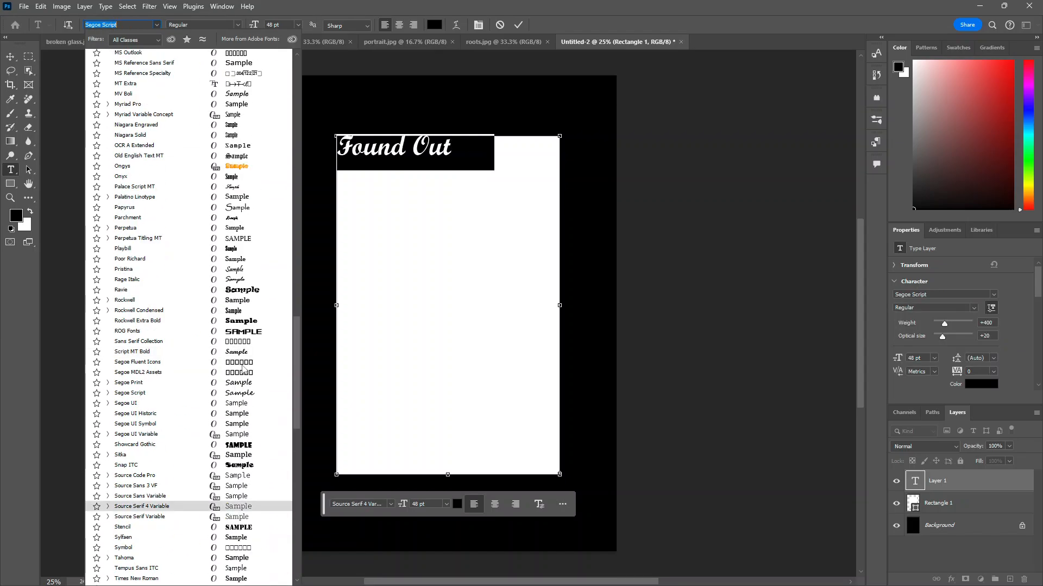
pyautogui.scroll(1, 249, 304)
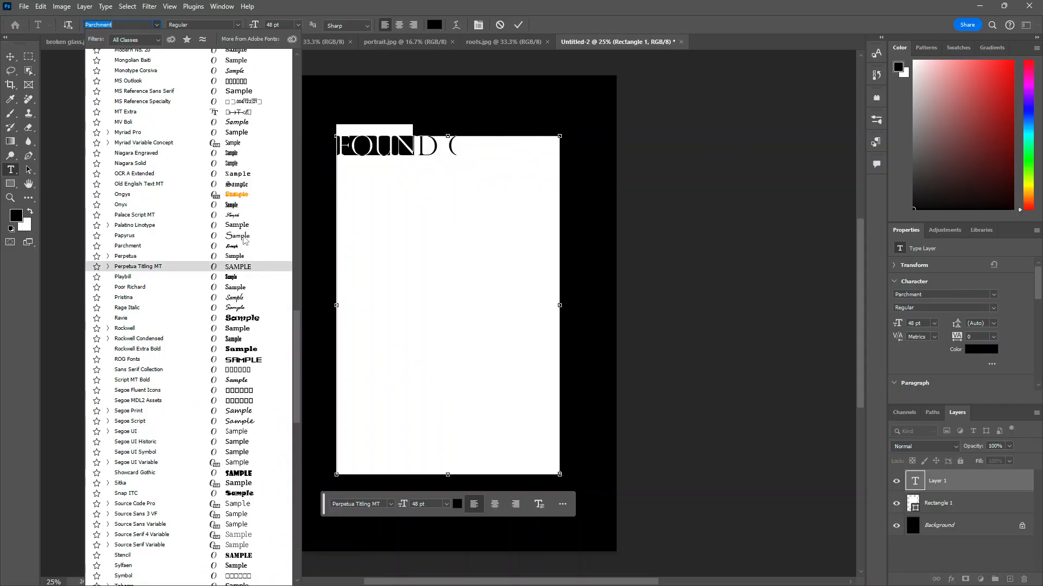
pyautogui.scroll(1, 244, 201)
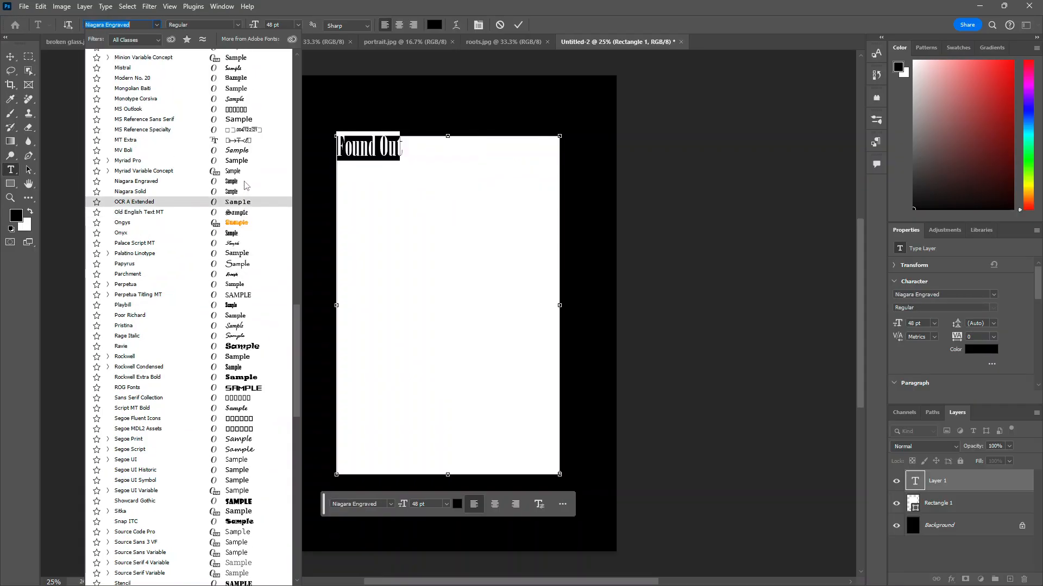
pyautogui.scroll(2, 245, 187)
pyautogui.scroll(3, 245, 187)
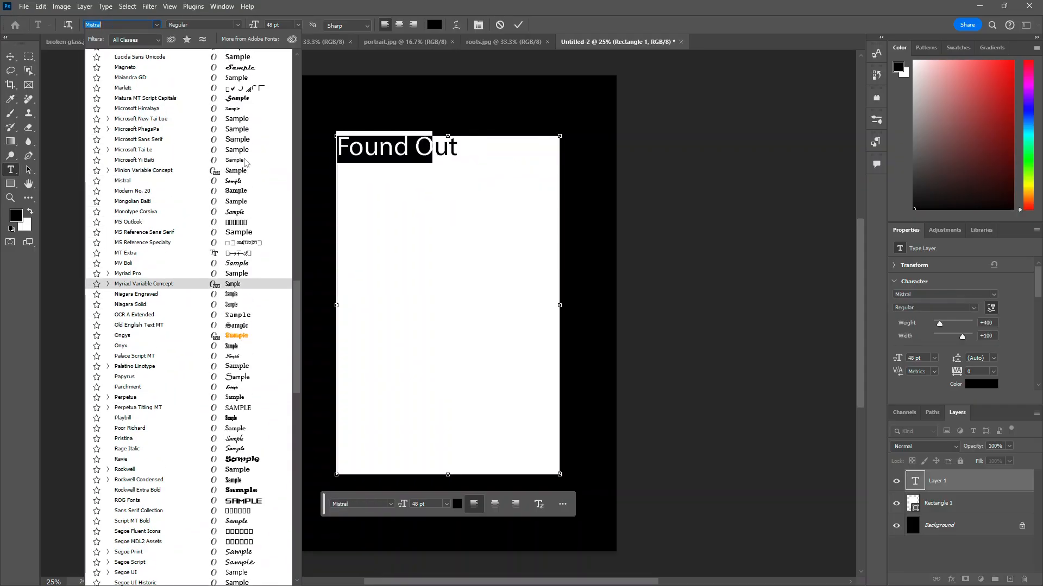
pyautogui.scroll(1, 244, 130)
pyautogui.scroll(5, 243, 132)
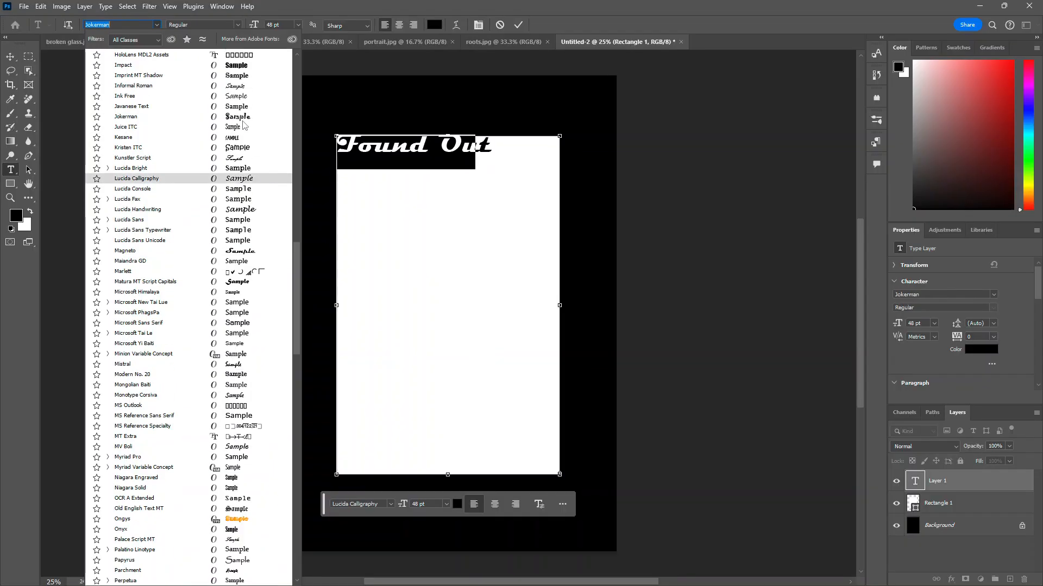
pyautogui.scroll(2, 238, 209)
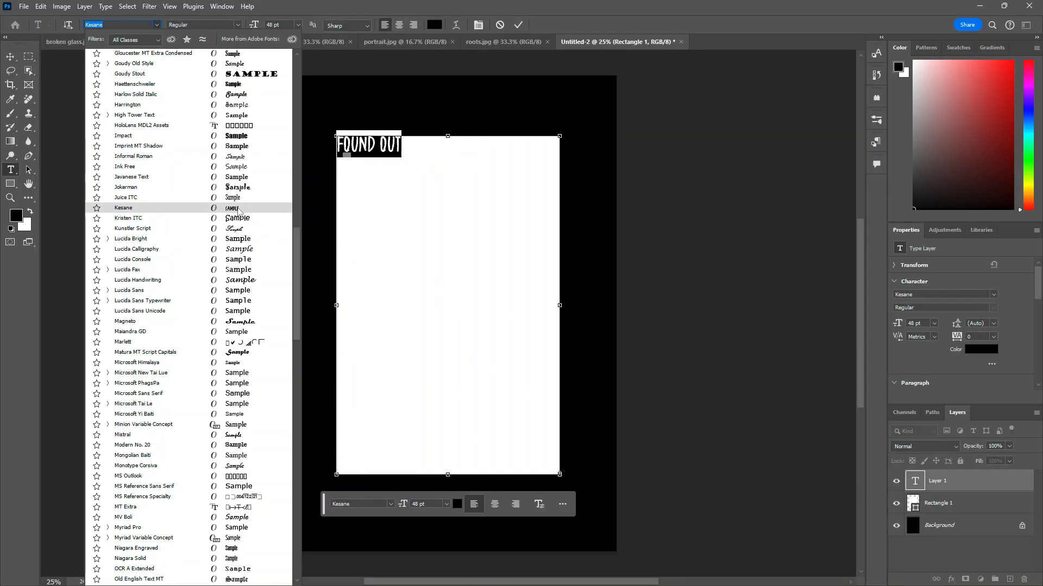
pyautogui.click(239, 209)
# Step: Set the "Found Out" text size to 150 pt and commit the text
pyautogui.click(298, 24)
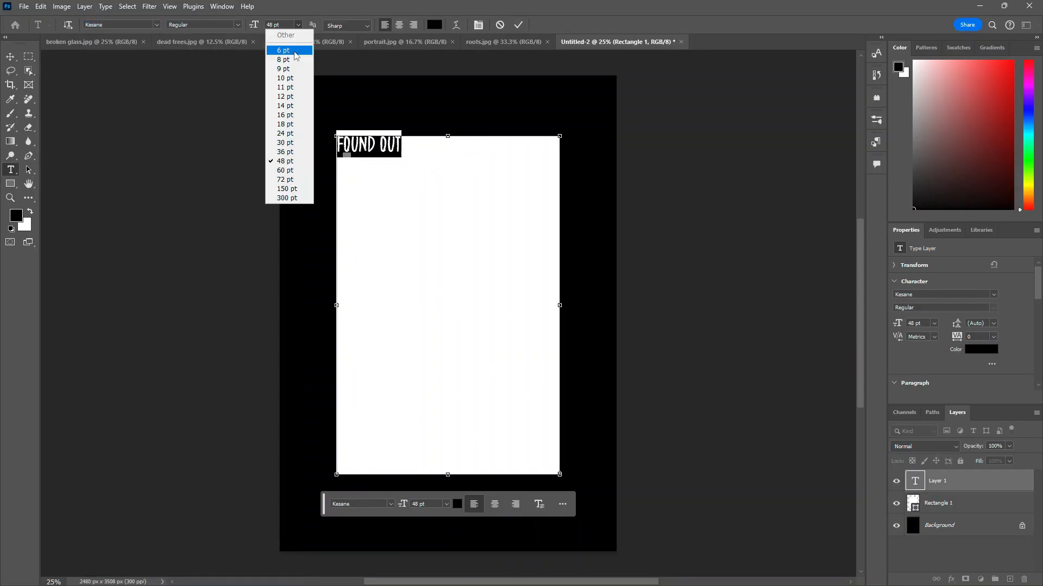
pyautogui.click(288, 189)
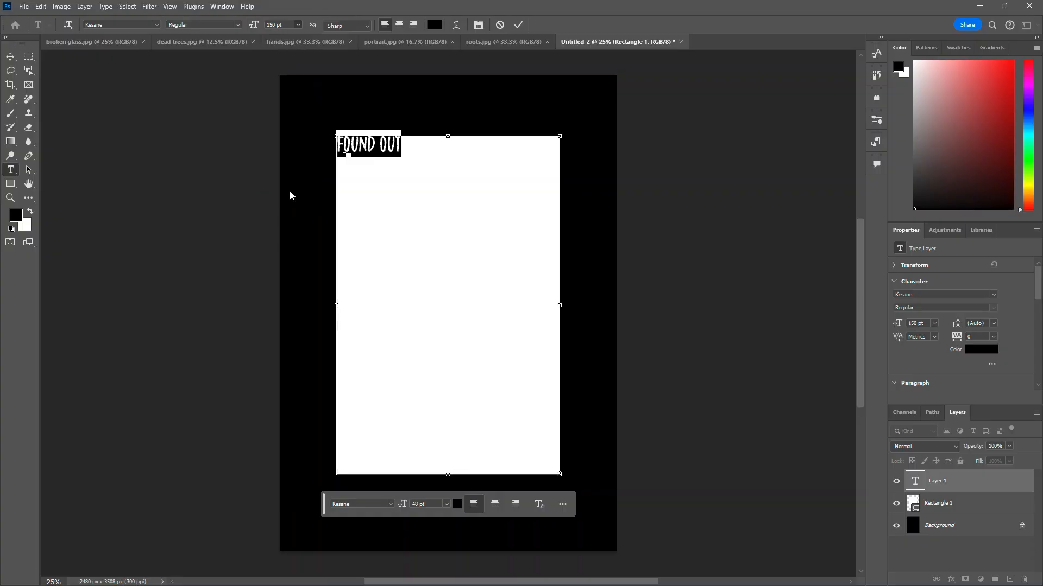
pyautogui.click(457, 199)
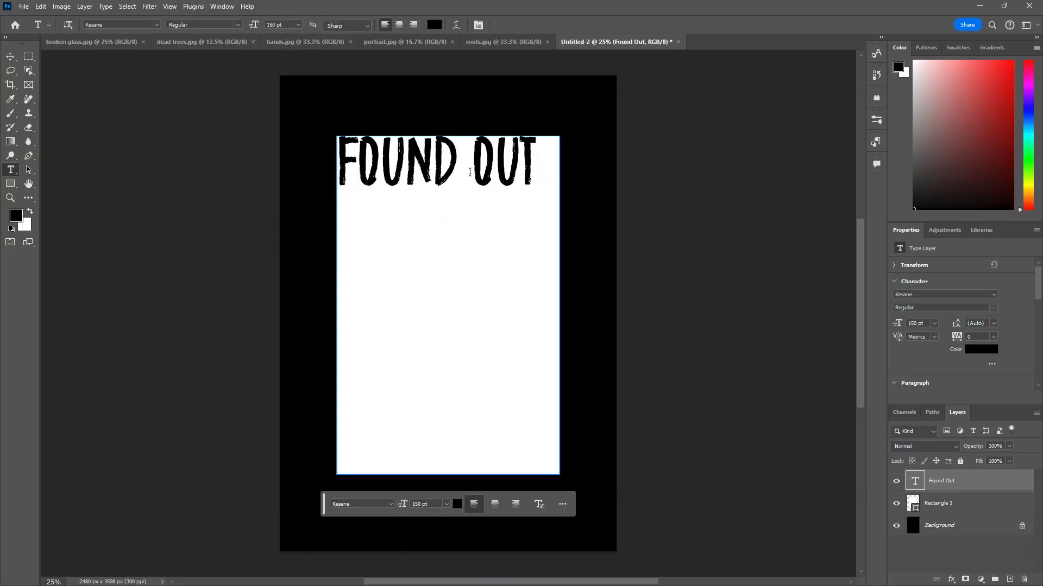
# Step: Move the "Found Out" text slightly down and right on the white rectangle
pyautogui.click(700, 211)
pyautogui.click(20, 58)
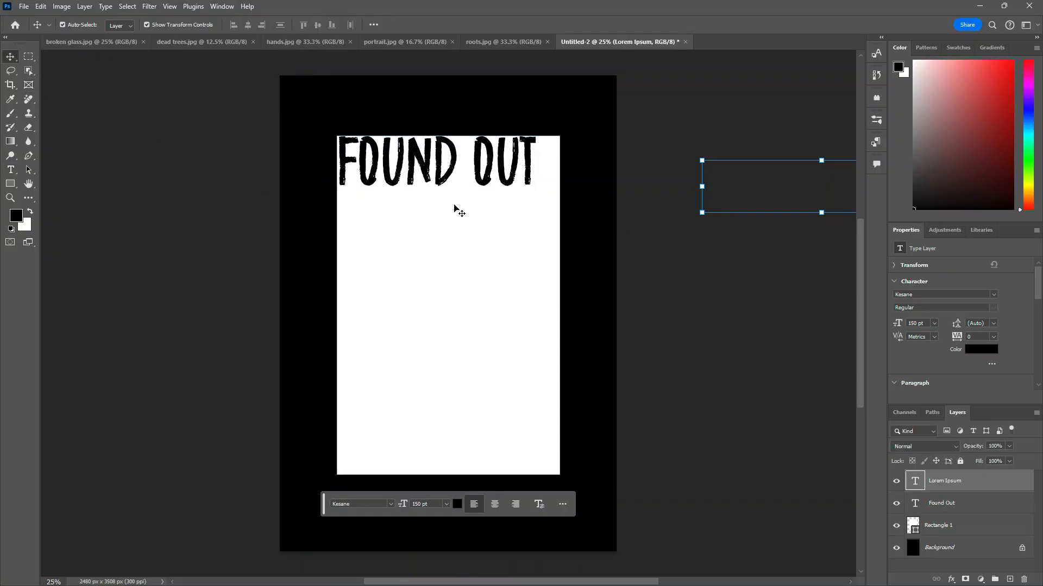
pyautogui.moveTo(440, 166); pyautogui.dragTo(453, 175)
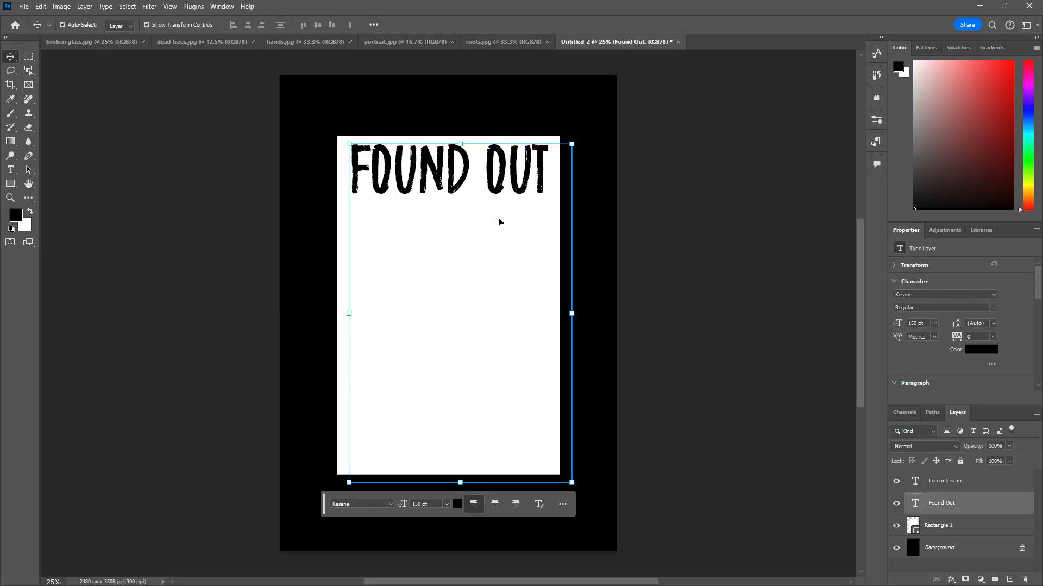
# Step: Try scaling and repositioning the "Found Out" text with the free transform box
pyautogui.moveTo(571, 483); pyautogui.dragTo(545, 441)
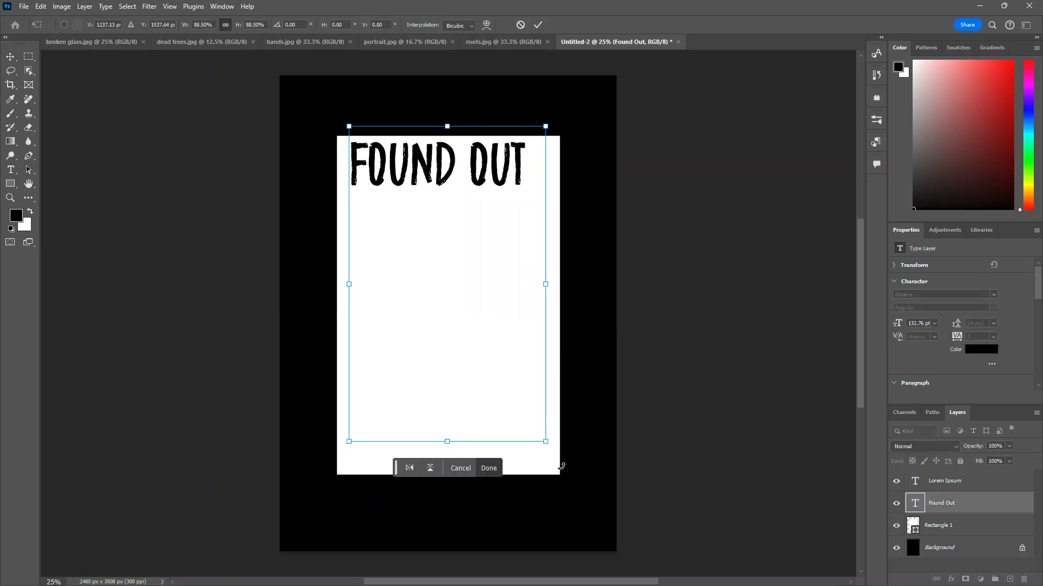
pyautogui.moveTo(546, 284); pyautogui.dragTo(564, 284)
pyautogui.moveTo(490, 169); pyautogui.dragTo(491, 199)
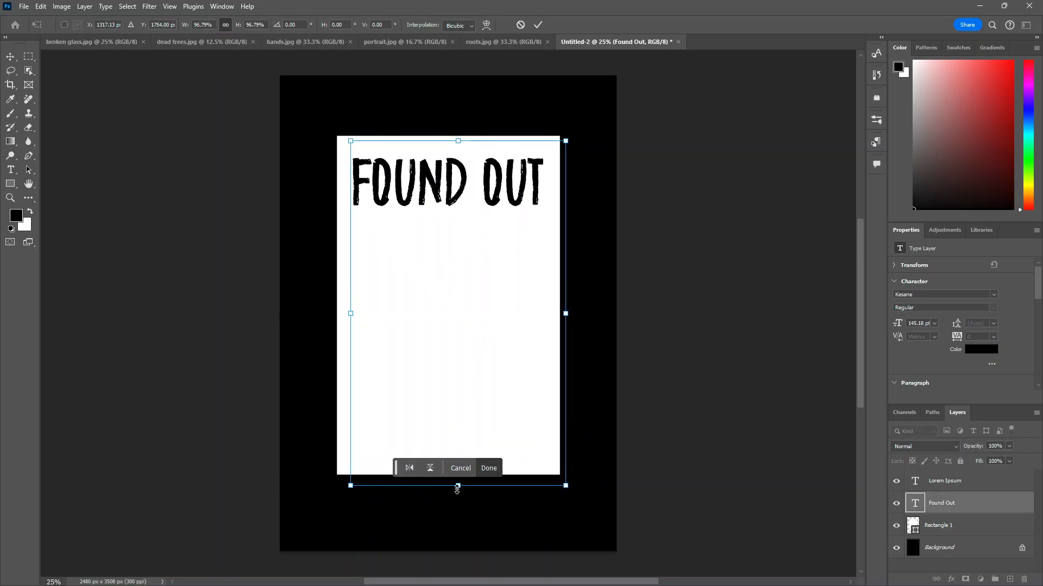
pyautogui.moveTo(458, 486); pyautogui.dragTo(458, 452)
pyautogui.press('Return')
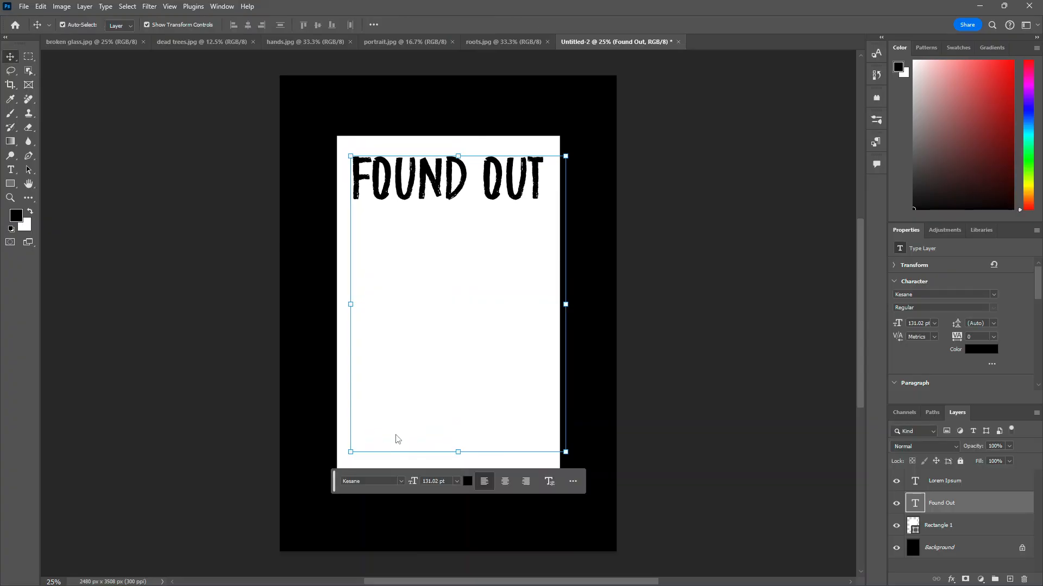
# Step: Delete the selected layers, then undo the deletions and the text scaling
pyautogui.press('Delete')
pyautogui.press('Delete')
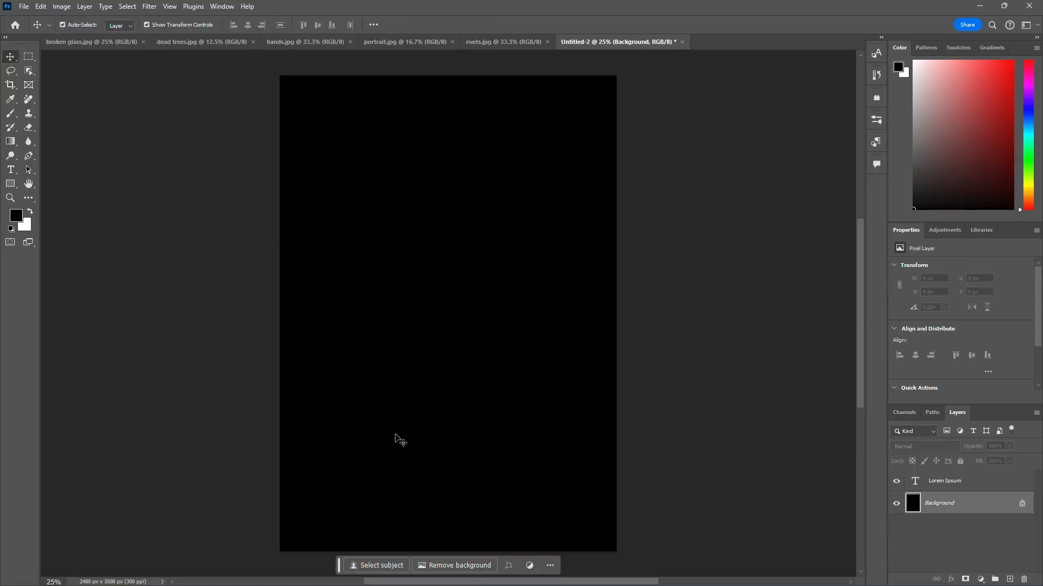
pyautogui.hotkey('ctrl', 'z')
pyautogui.hotkey('ctrl', 'z')
pyautogui.hotkey('ctrl', 'z')
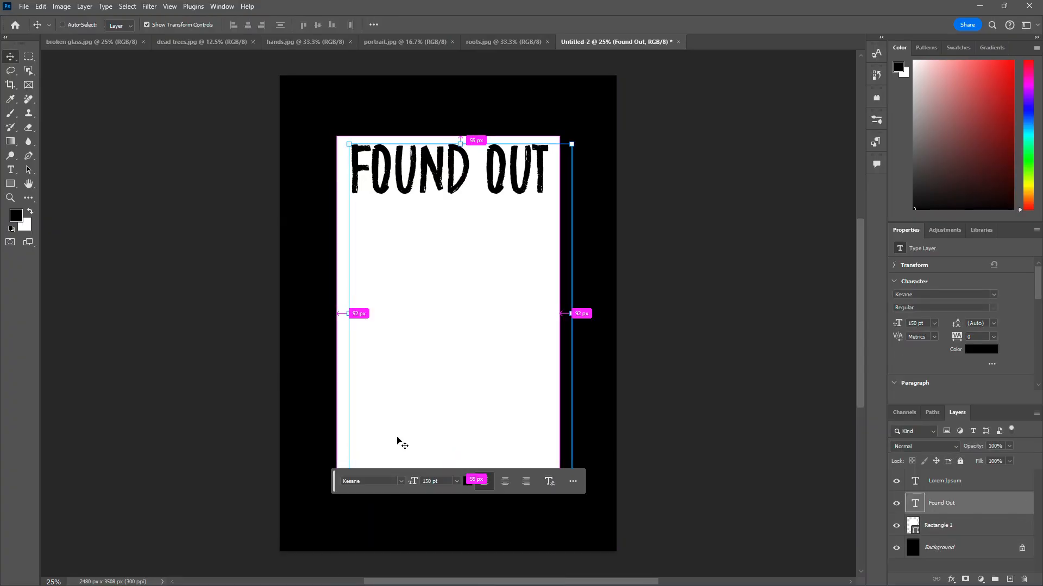
# Step: Group the "Found Out" text and white rectangle layers, then ungroup them
pyautogui.moveTo(487, 266); pyautogui.dragTo(488, 266)
pyautogui.moveTo(322, 105); pyautogui.dragTo(546, 265)
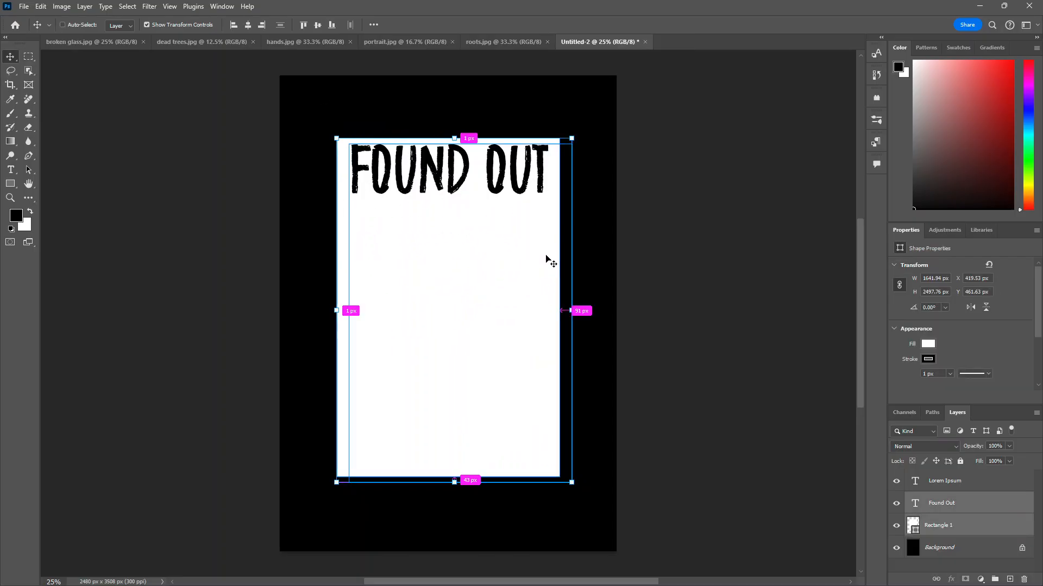
pyautogui.hotkey('ctrl', 'g')
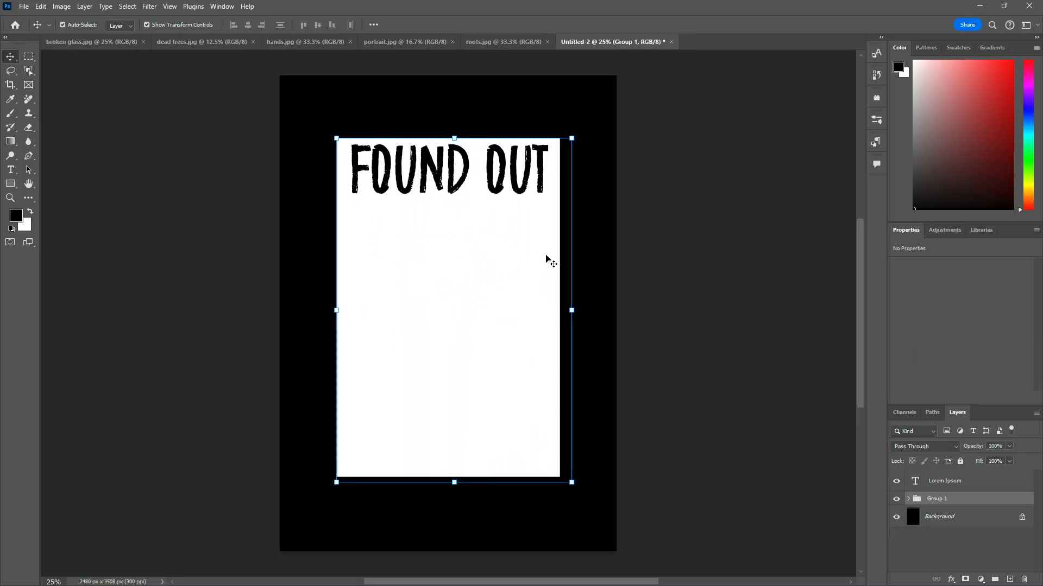
pyautogui.click(908, 500)
pyautogui.hotkey('ctrl', 'shift', 'g')
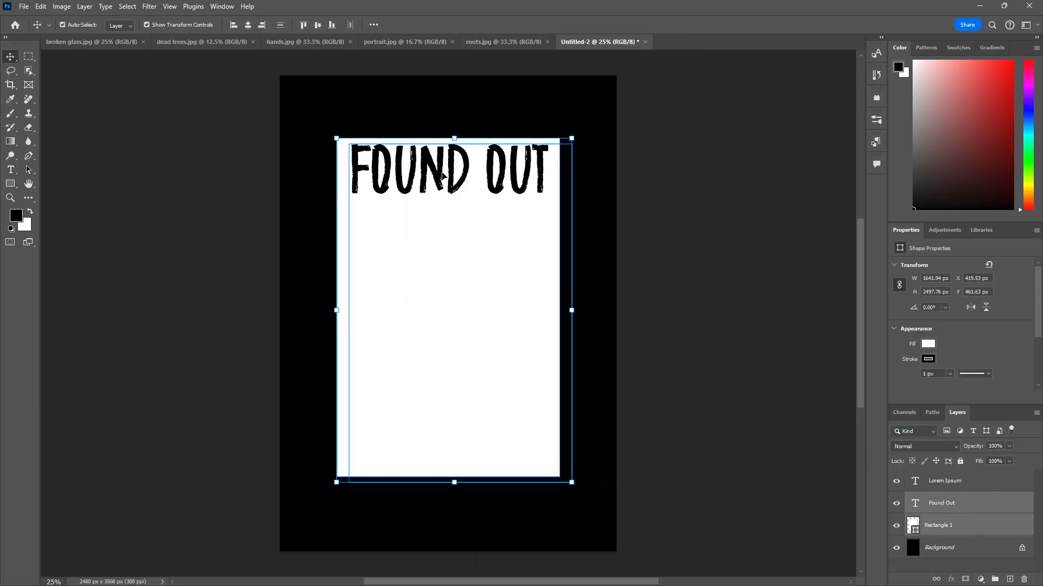
# Step: Scale the "Found Out" text to about 102% and move it slightly down
pyautogui.click(776, 205)
pyautogui.click(472, 168)
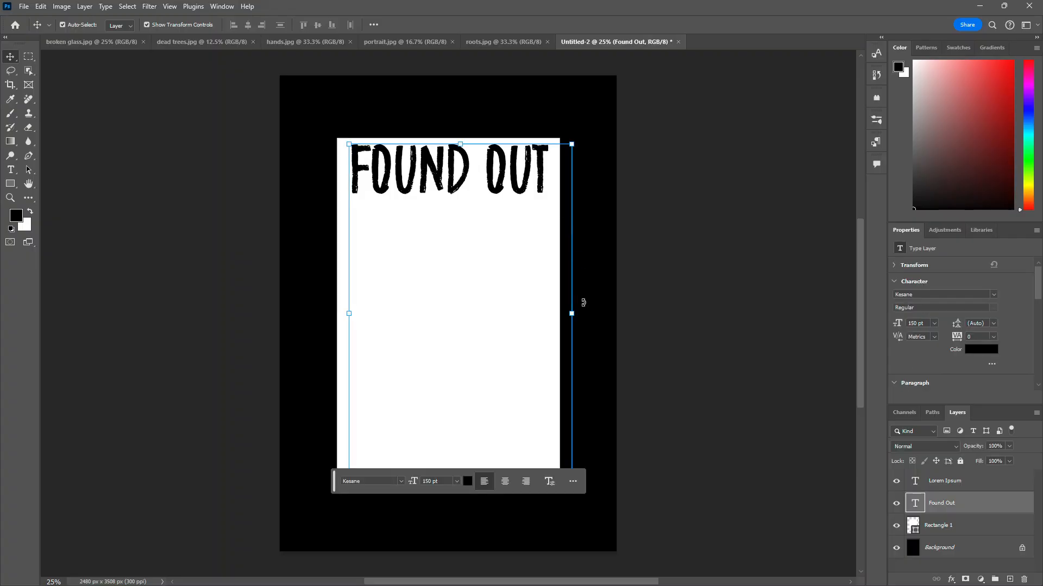
pyautogui.moveTo(574, 315)
pyautogui.mouseDown()
pyautogui.moveTo(563, 305)
pyautogui.moveTo(578, 304)
pyautogui.mouseUp()
pyautogui.moveTo(440, 190); pyautogui.dragTo(439, 206)
pyautogui.press('Return')
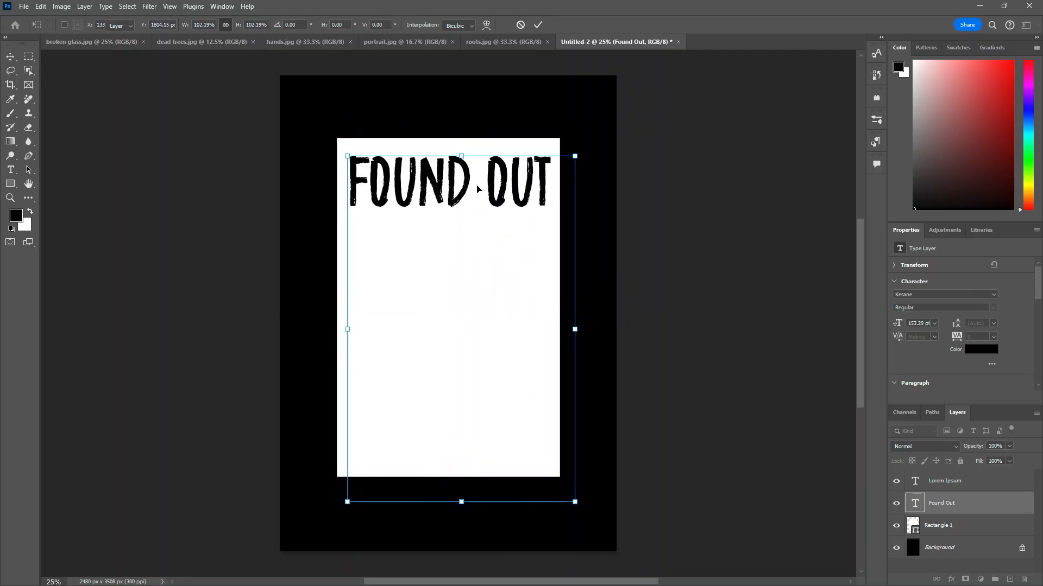
# Step: Set the "Found Out" text's anti-aliasing method to Smooth
pyautogui.doubleClick(478, 190)
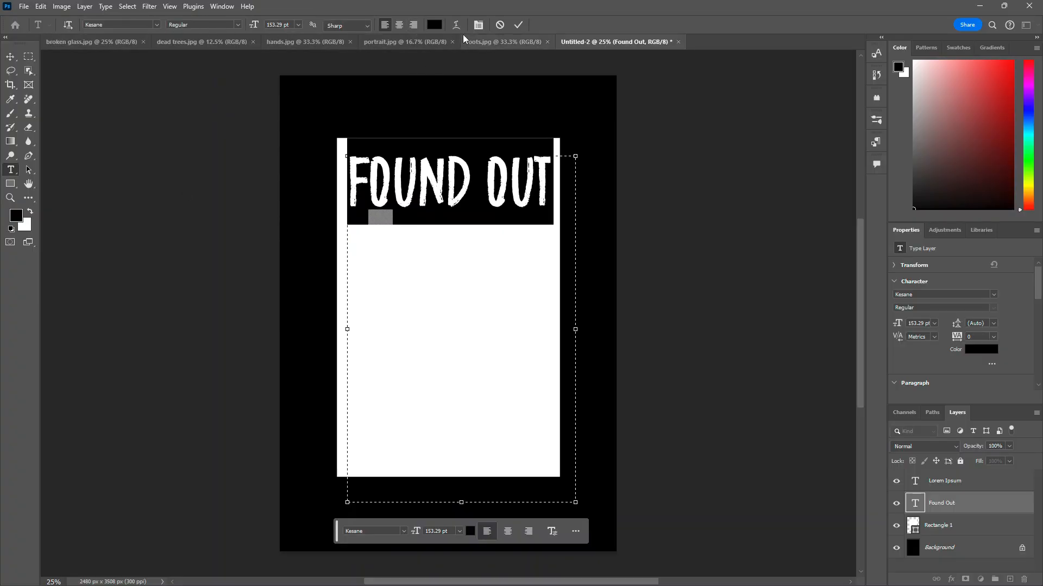
pyautogui.click(926, 48)
pyautogui.click(900, 47)
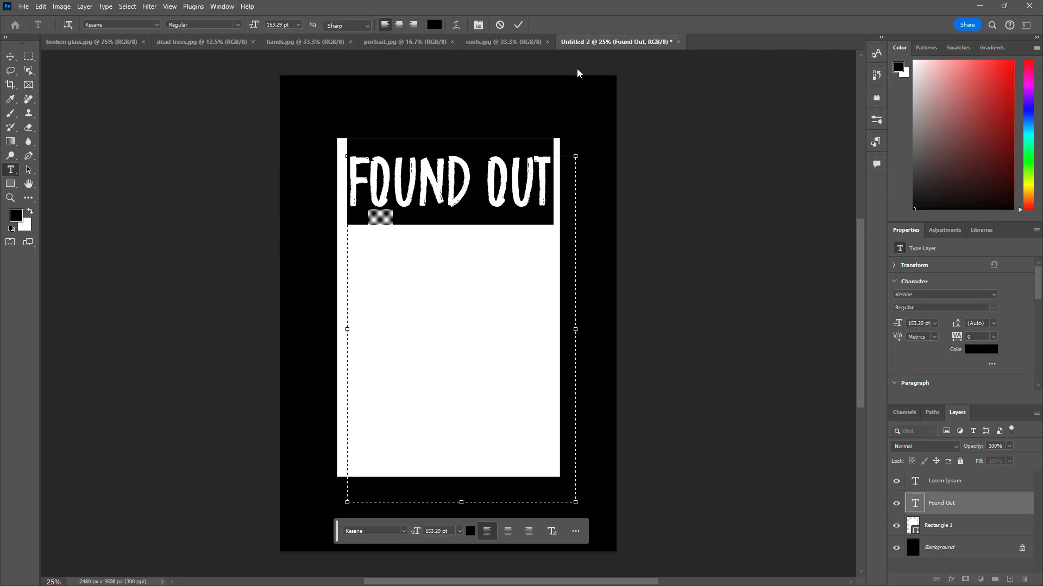
pyautogui.click(363, 25)
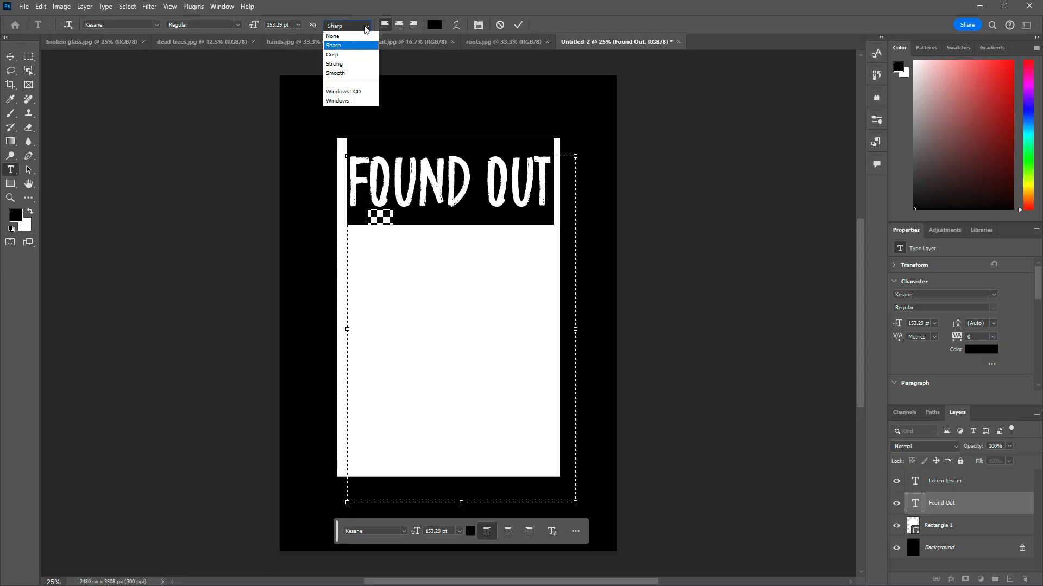
pyautogui.click(357, 54)
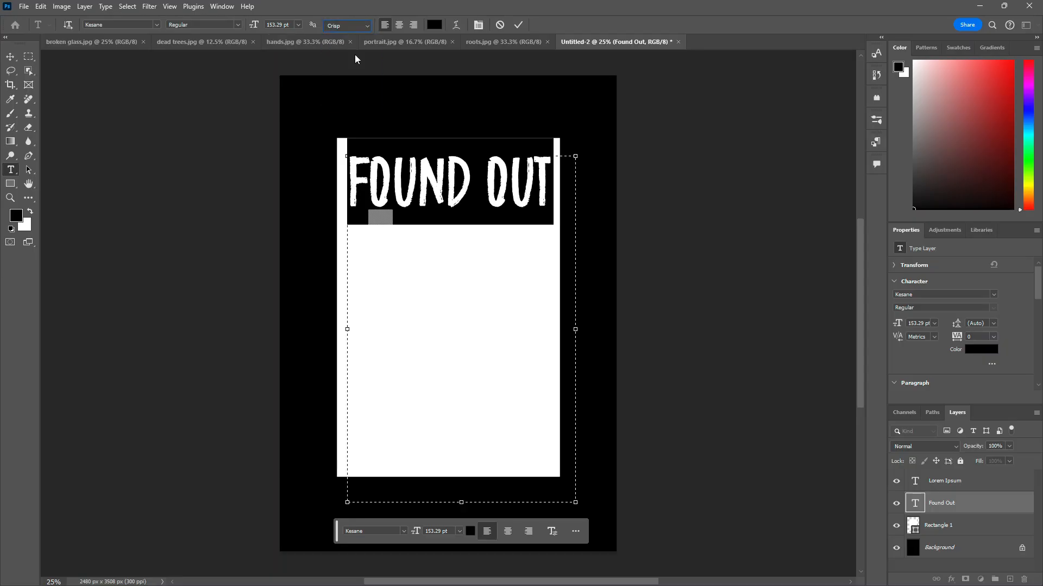
pyautogui.click(366, 27)
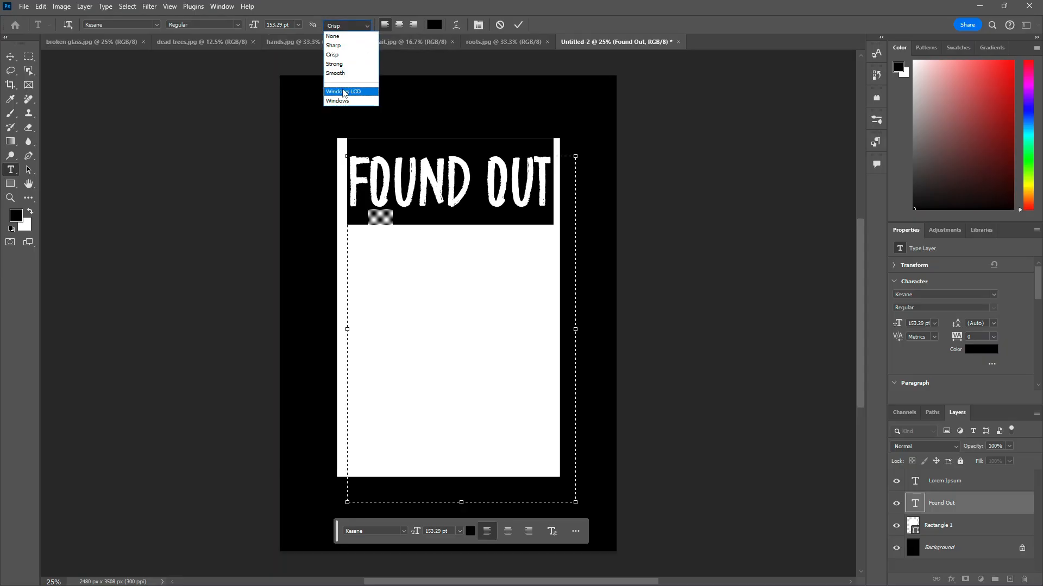
pyautogui.click(356, 73)
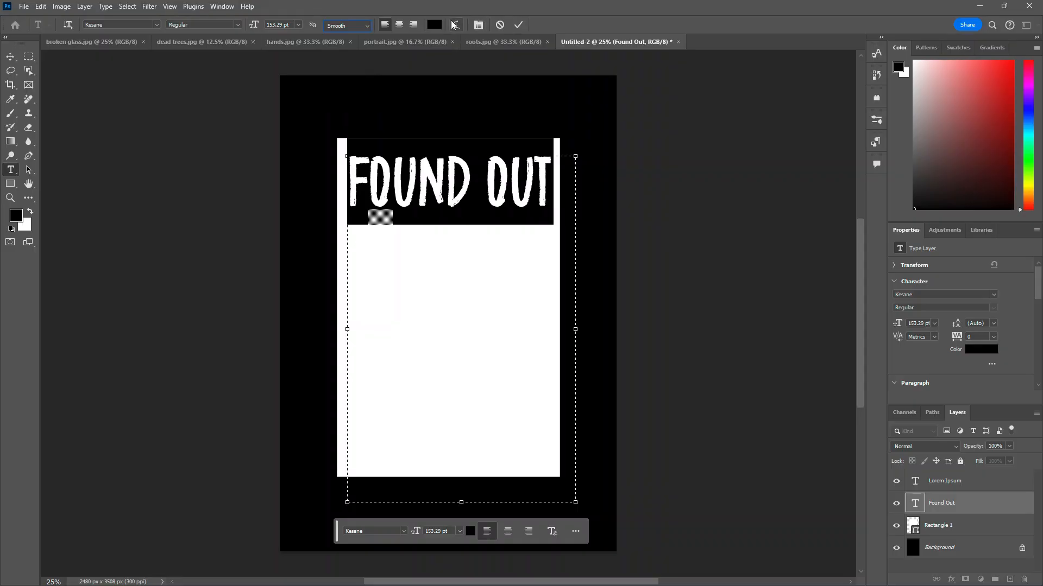
pyautogui.click(435, 25)
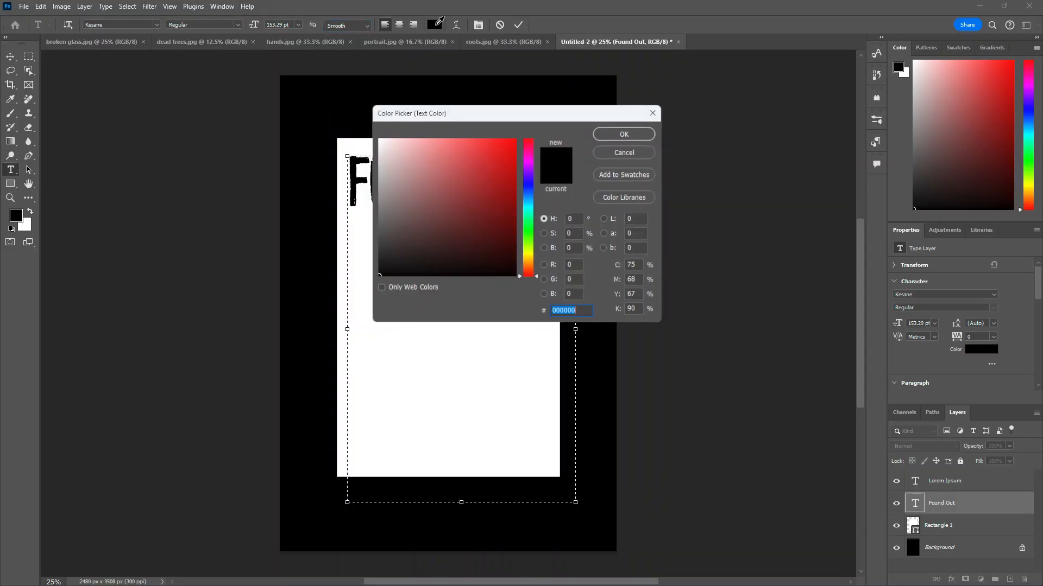
pyautogui.click(651, 112)
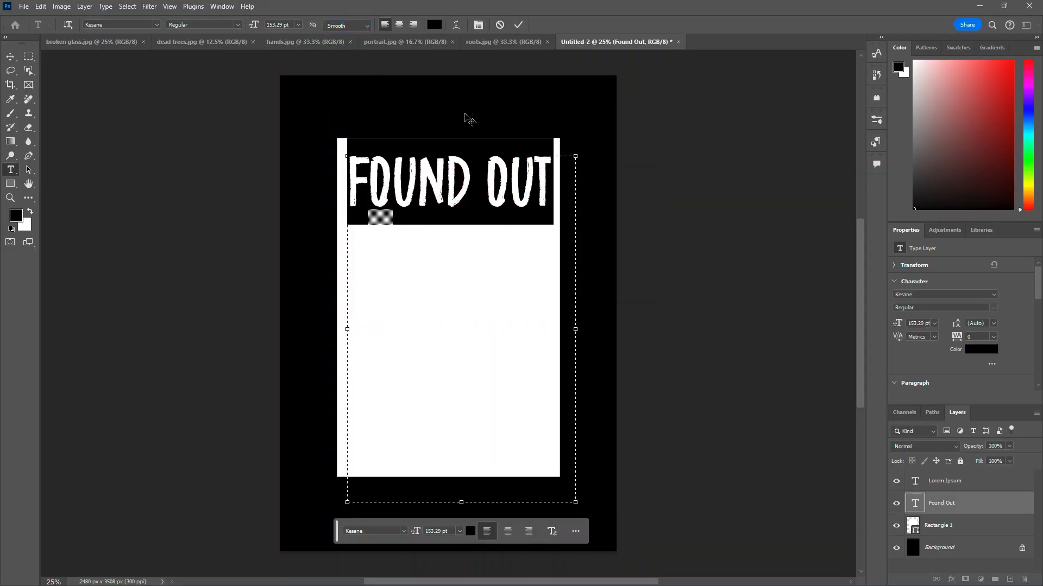
# Step: Leave the text edit, switch to the portrait image and select its subject with the Object Selection tool
pyautogui.click(744, 110)
pyautogui.press('v')
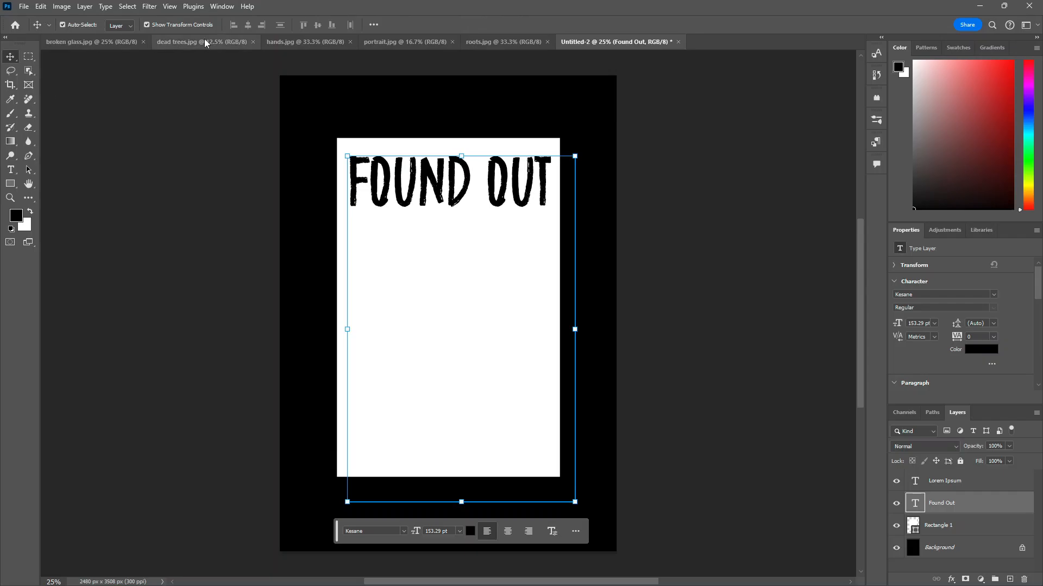
pyautogui.click(222, 41)
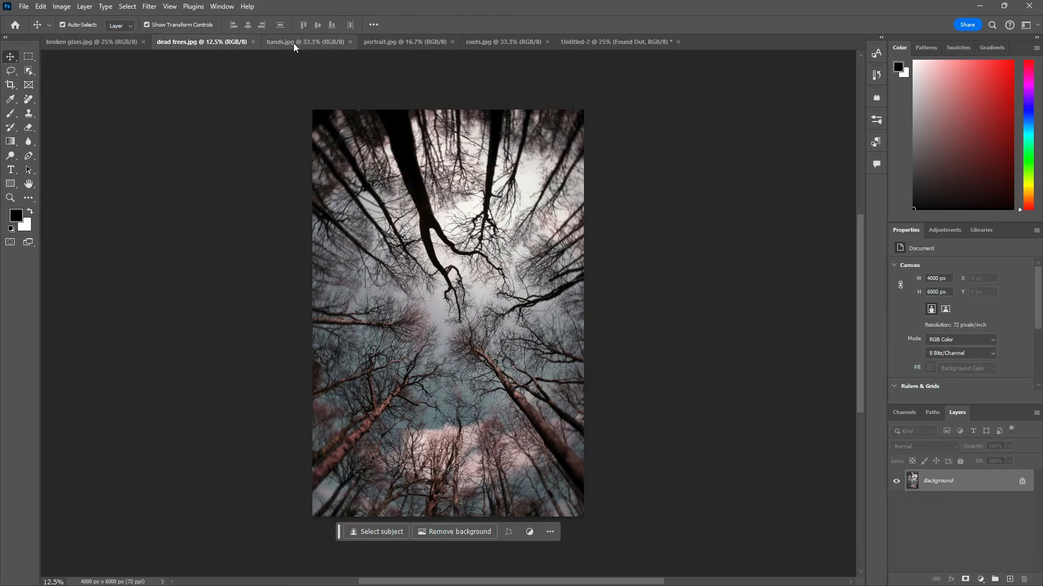
pyautogui.click(395, 41)
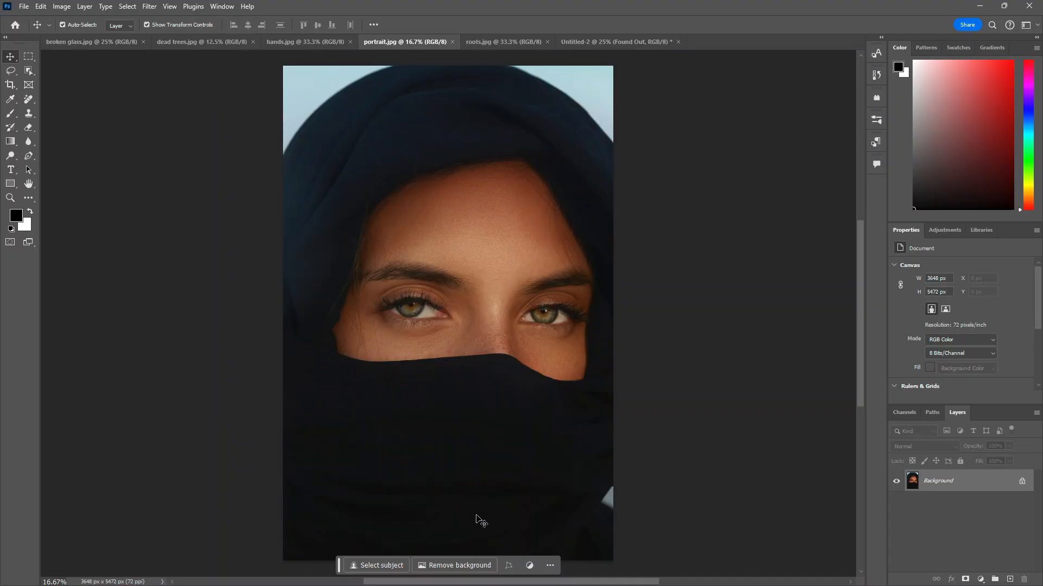
pyautogui.click(29, 73)
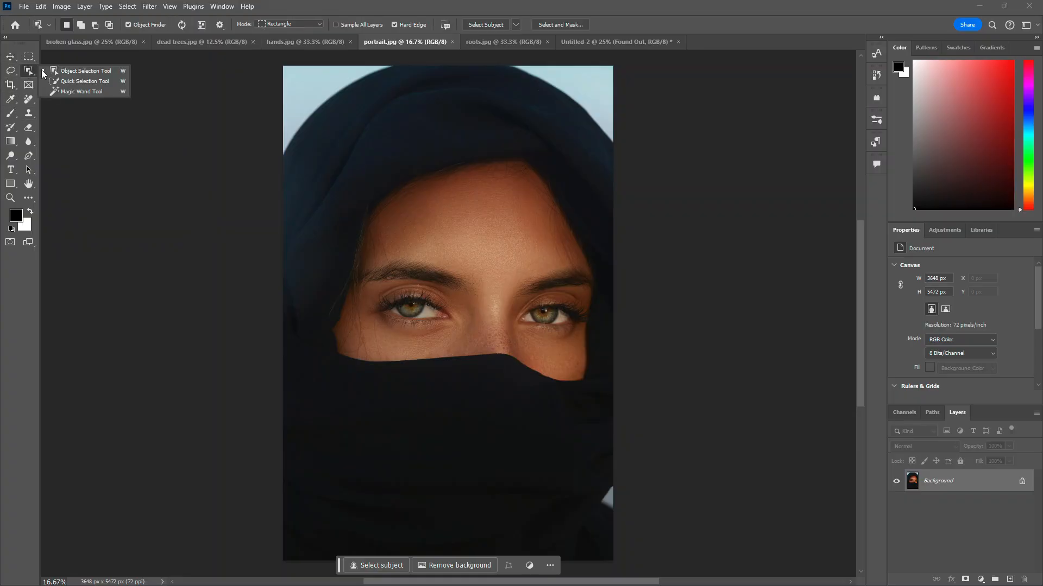
pyautogui.click(86, 74)
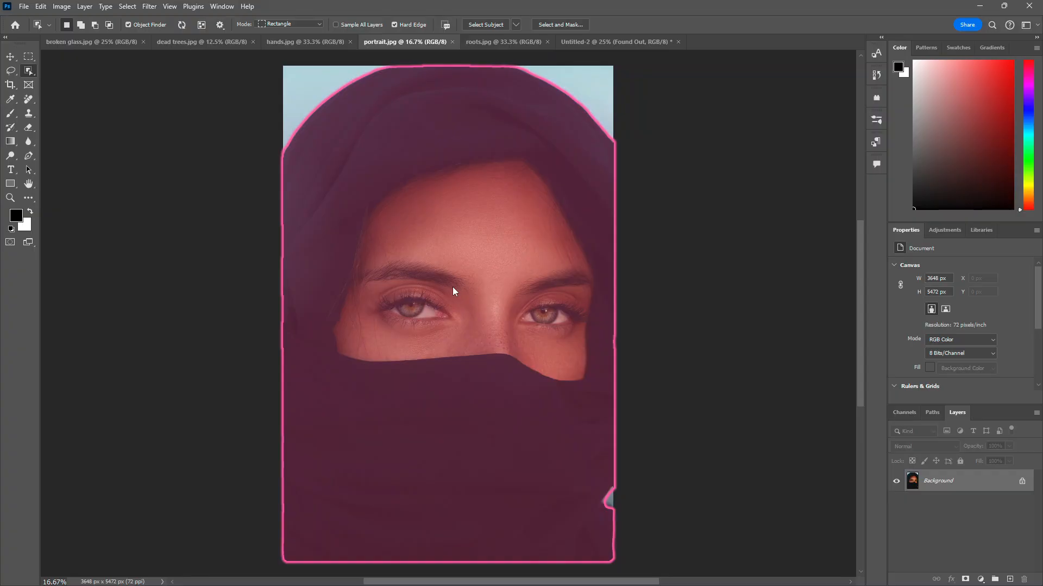
pyautogui.click(452, 286)
pyautogui.moveTo(451, 286)
pyautogui.mouseDown()
pyautogui.moveTo(469, 317)
pyautogui.moveTo(552, 305)
pyautogui.moveTo(449, 281)
pyautogui.mouseUp()
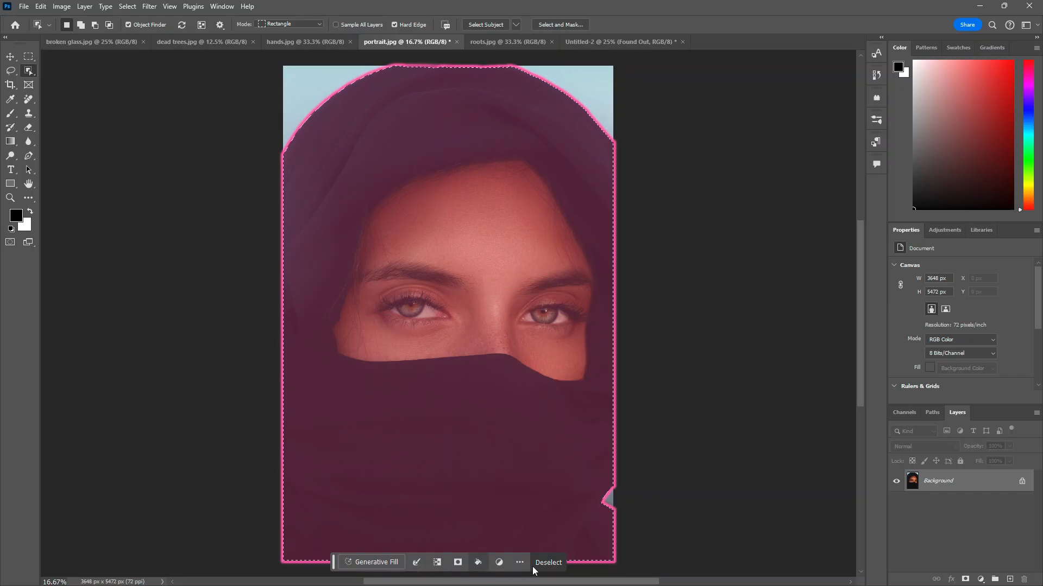
# Step: Fill the selection with Content-Aware fill, then undo the fill
pyautogui.moveTo(432, 365)
pyautogui.mouseDown()
pyautogui.moveTo(505, 375)
pyautogui.moveTo(438, 361)
pyautogui.mouseUp()
pyautogui.hotkey('shift', 'BackSpace')
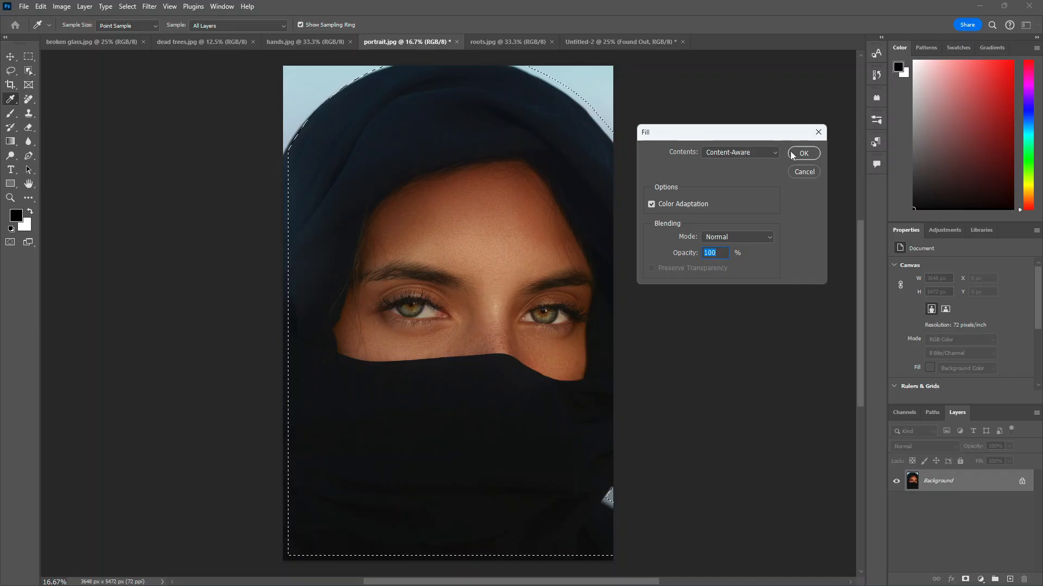
pyautogui.click(803, 153)
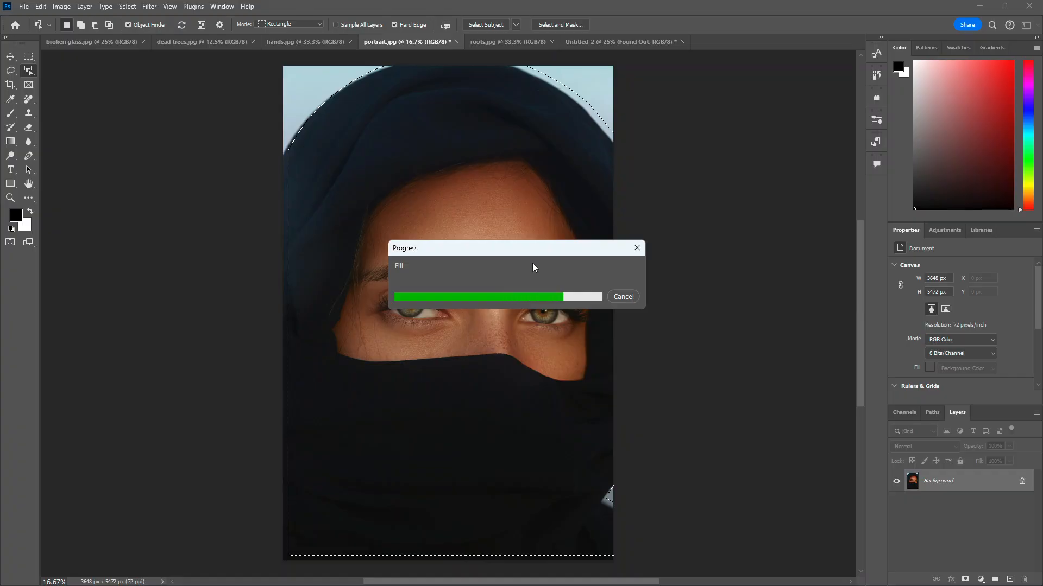
pyautogui.hotkey('ctrl', 'z')
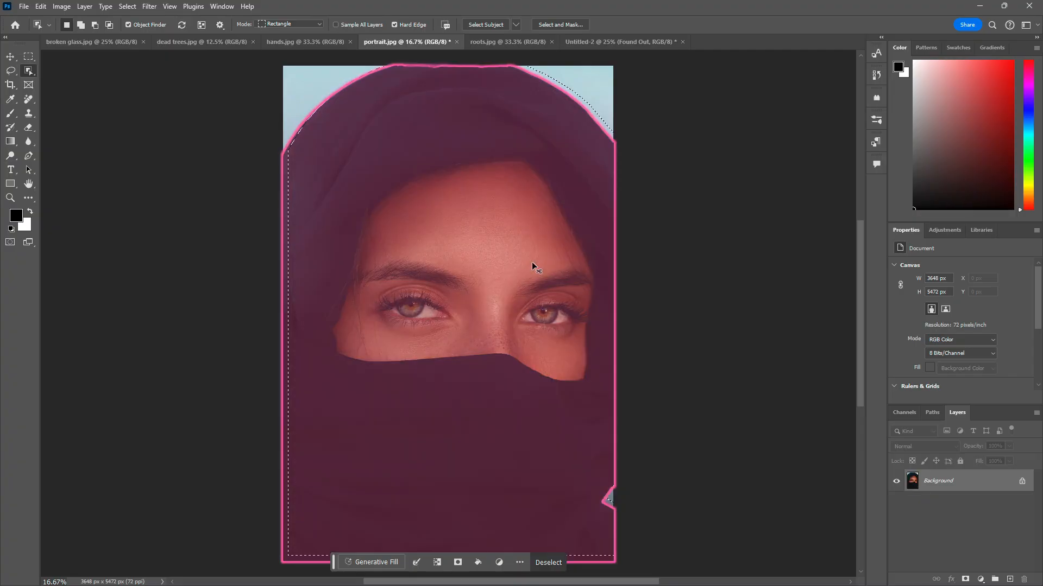
# Step: Move the selected portrait into the poster, scale it to about 43% and place it below the title
pyautogui.click(11, 57)
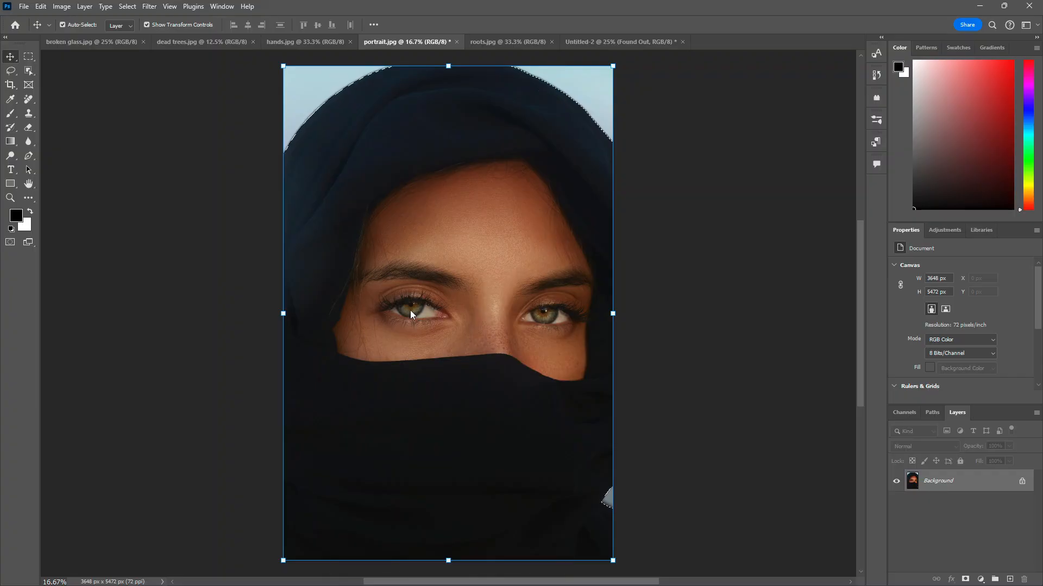
pyautogui.moveTo(409, 314); pyautogui.dragTo(429, 353)
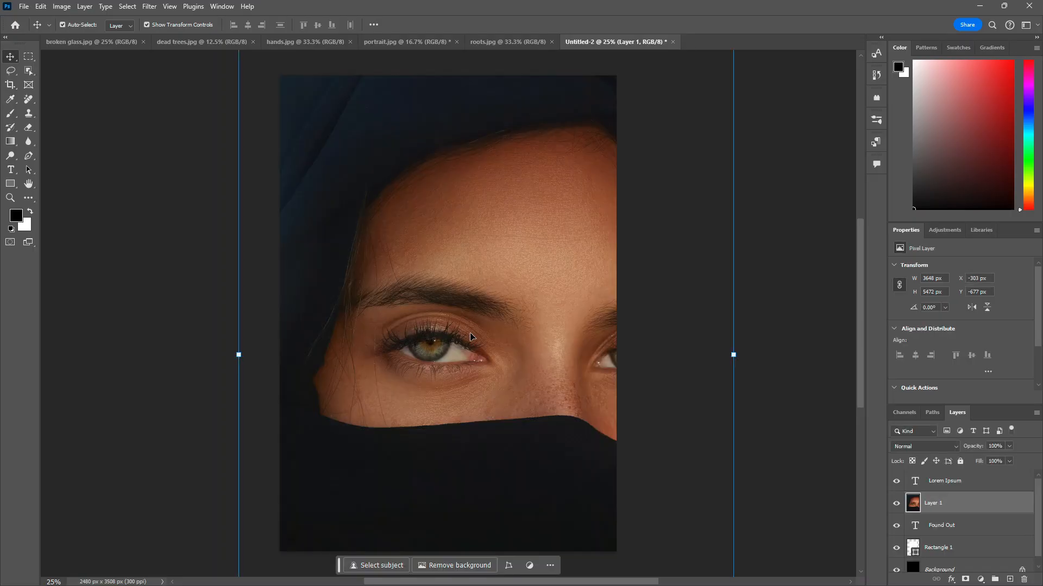
pyautogui.scroll(-3, 457, 321)
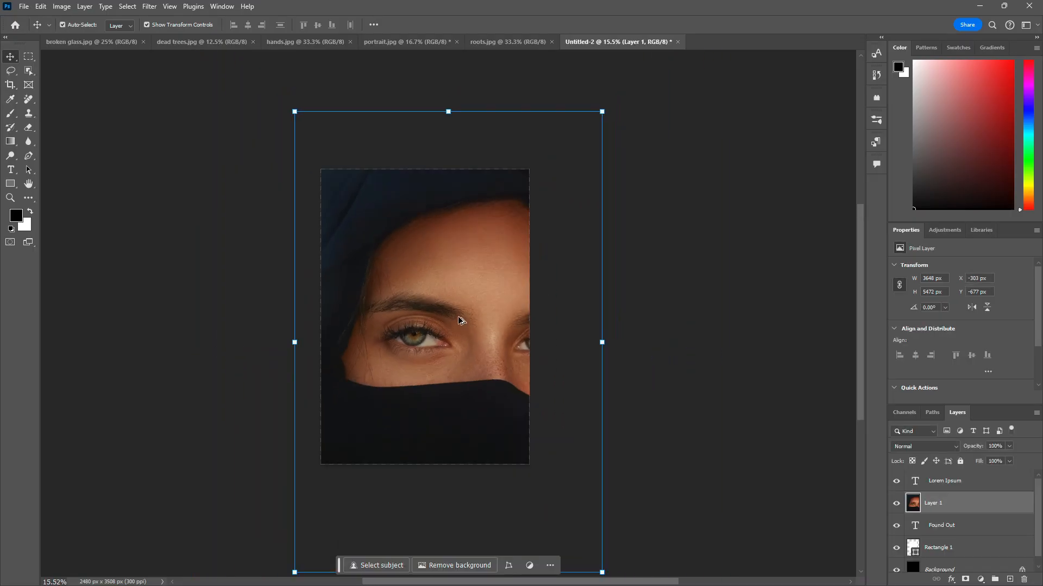
pyautogui.moveTo(295, 113); pyautogui.dragTo(521, 342)
pyautogui.moveTo(558, 472); pyautogui.dragTo(444, 350)
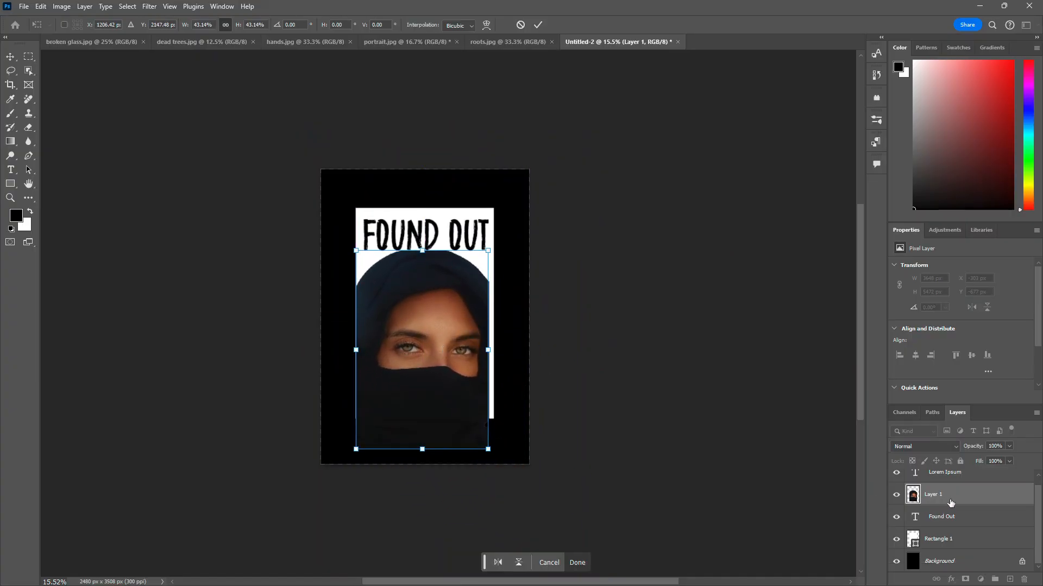
# Step: Move the portrait layer below the Found Out text layer and shift the portrait upward
pyautogui.moveTo(950, 503); pyautogui.dragTo(948, 531)
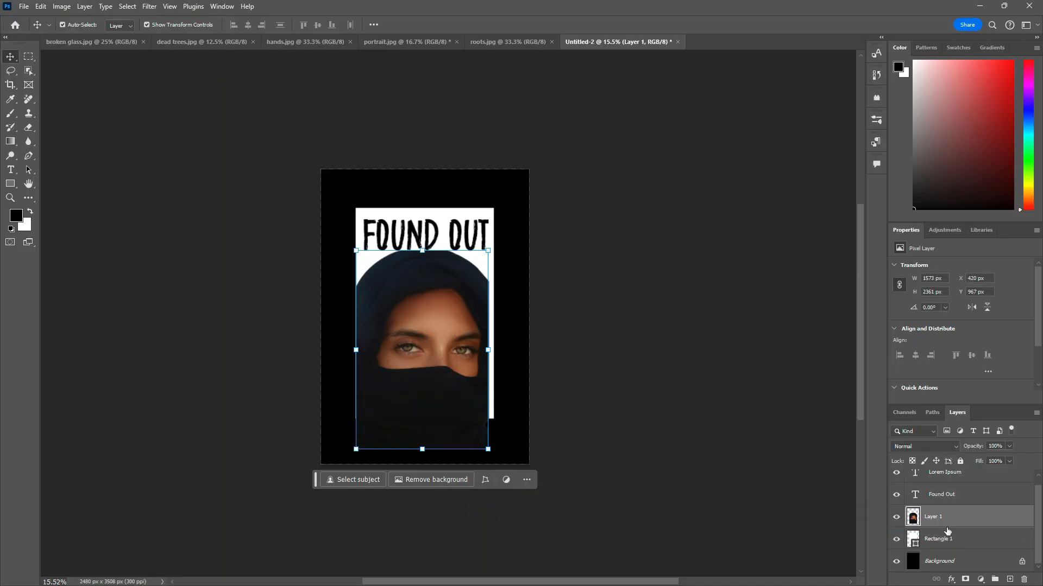
pyautogui.moveTo(418, 379); pyautogui.dragTo(418, 355)
# Step: Clip the portrait layer to the white rectangle as a clipping mask
pyautogui.moveTo(937, 516)
pyautogui.mouseDown()
pyautogui.moveTo(943, 535)
pyautogui.moveTo(944, 525)
pyautogui.moveTo(955, 532)
pyautogui.moveTo(923, 542)
pyautogui.moveTo(943, 524)
pyautogui.mouseUp()
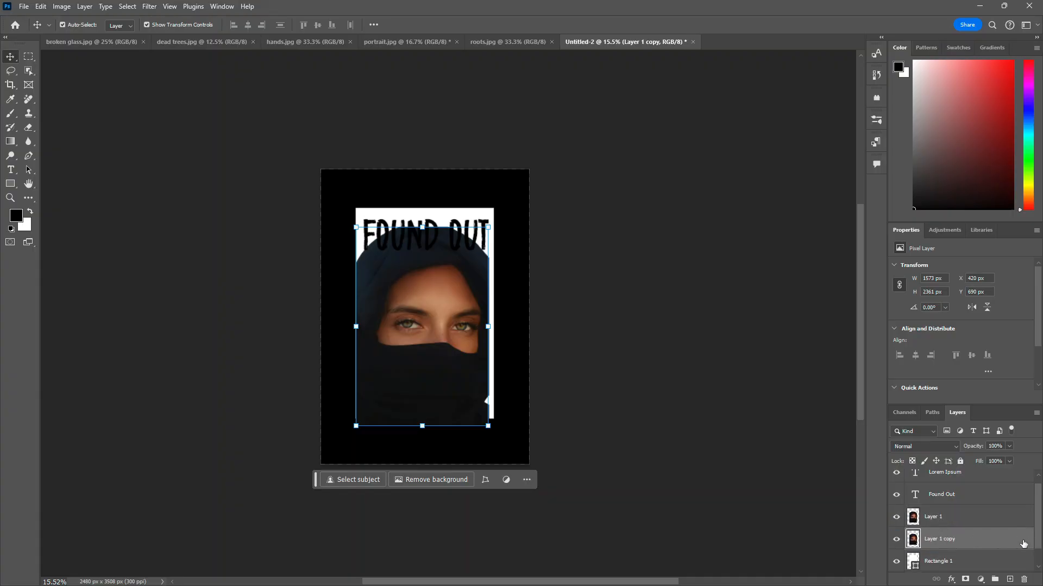
pyautogui.hotkey('ctrl', 'z')
pyautogui.rightClick(936, 521)
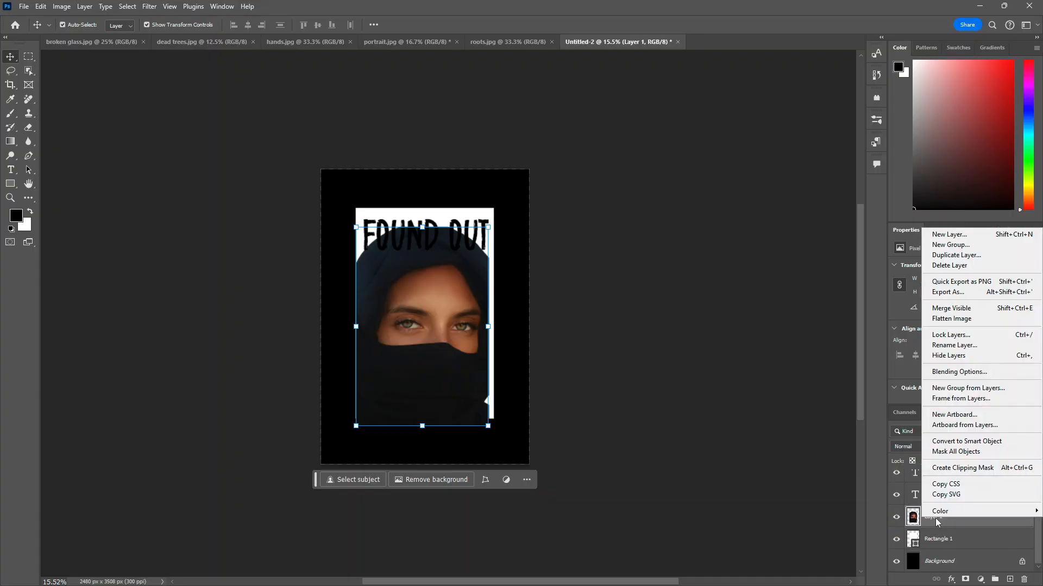
pyautogui.click(973, 468)
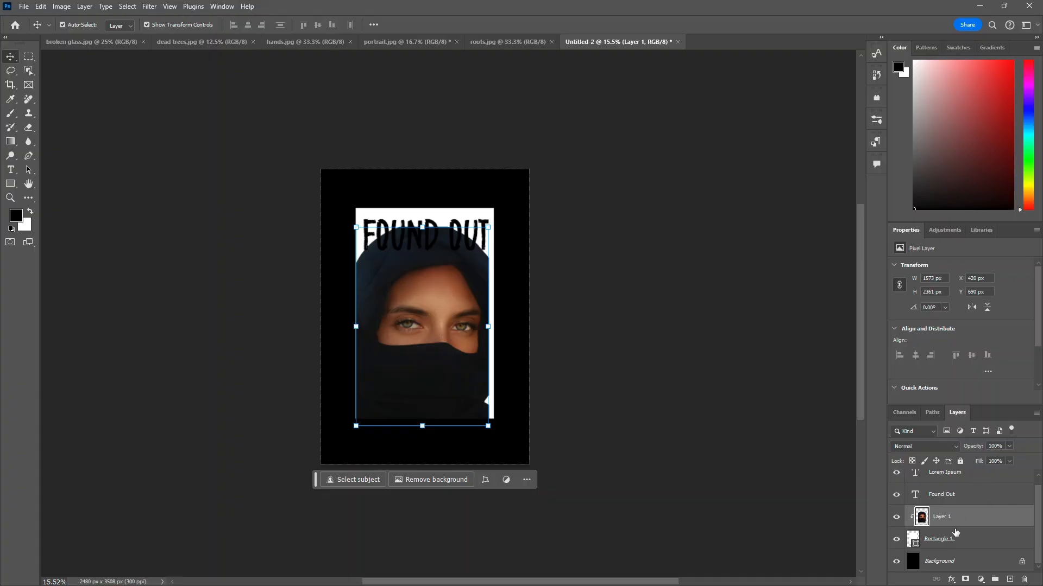
# Step: Enlarge the clipped portrait to about 1744 × 2618 px and reposition it inside the rectangle
pyautogui.moveTo(442, 347)
pyautogui.mouseDown()
pyautogui.moveTo(508, 369)
pyautogui.moveTo(466, 343)
pyautogui.moveTo(458, 365)
pyautogui.moveTo(601, 375)
pyautogui.moveTo(438, 370)
pyautogui.moveTo(420, 321)
pyautogui.moveTo(428, 340)
pyautogui.mouseUp()
pyautogui.hotkey('ctrl', 't')
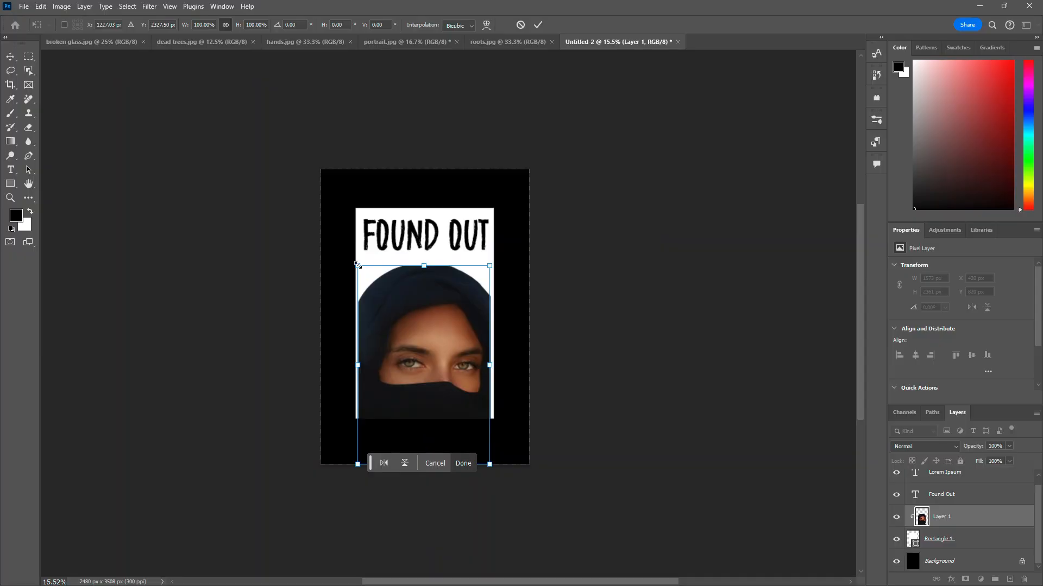
pyautogui.moveTo(357, 264); pyautogui.dragTo(347, 238)
pyautogui.moveTo(438, 321); pyautogui.dragTo(442, 316)
pyautogui.press('Return')
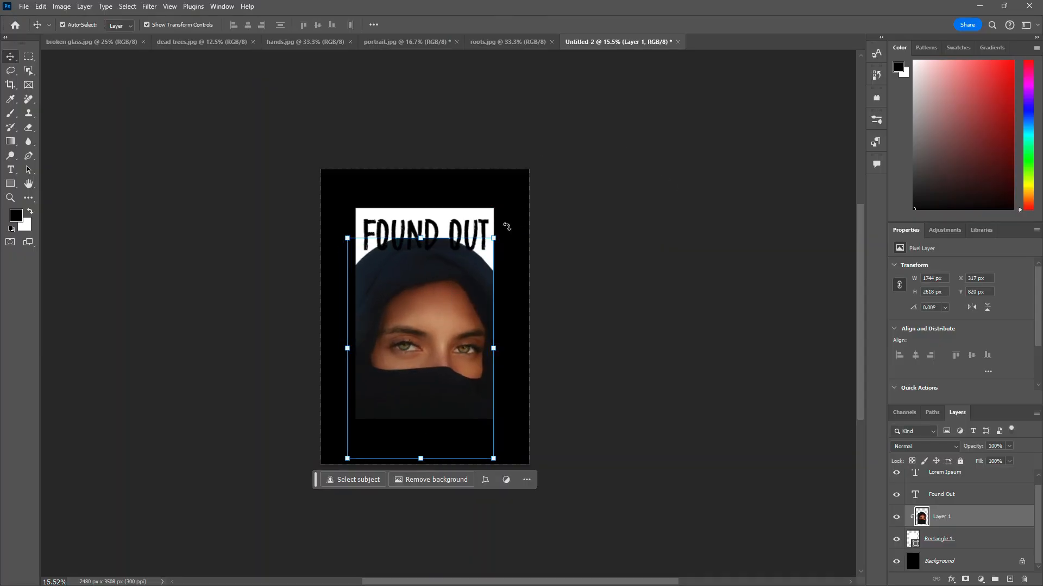
# Step: Try moving the Found Out text off the page, then undo the move
pyautogui.click(459, 241)
pyautogui.moveTo(459, 241); pyautogui.dragTo(695, 244)
pyautogui.hscroll(-1, 452, 344)
pyautogui.scroll(3, 508, 311)
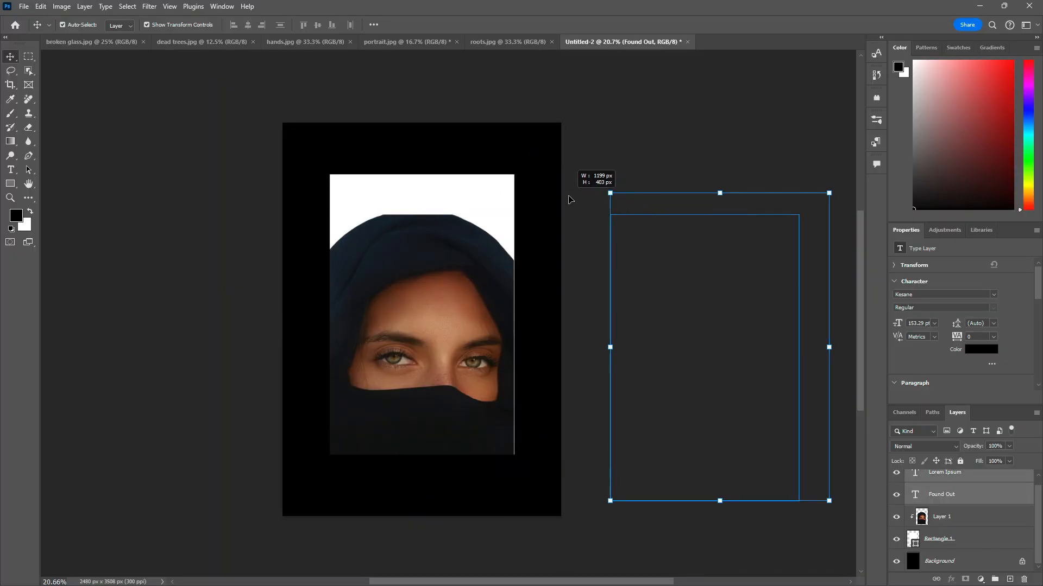
pyautogui.moveTo(568, 197); pyautogui.dragTo(568, 197)
pyautogui.moveTo(730, 217); pyautogui.dragTo(586, 226)
pyautogui.moveTo(663, 248); pyautogui.dragTo(561, 242)
pyautogui.hotkey('ctrl', 'z')
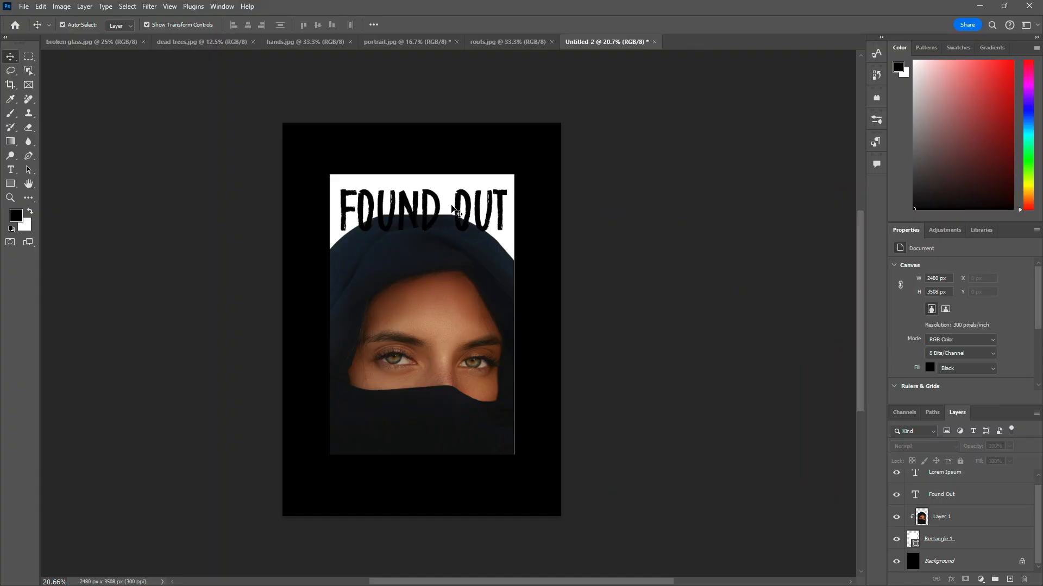
# Step: Move the Found Out text higher up toward the top edge of the white rectangle
pyautogui.moveTo(455, 211); pyautogui.dragTo(458, 179)
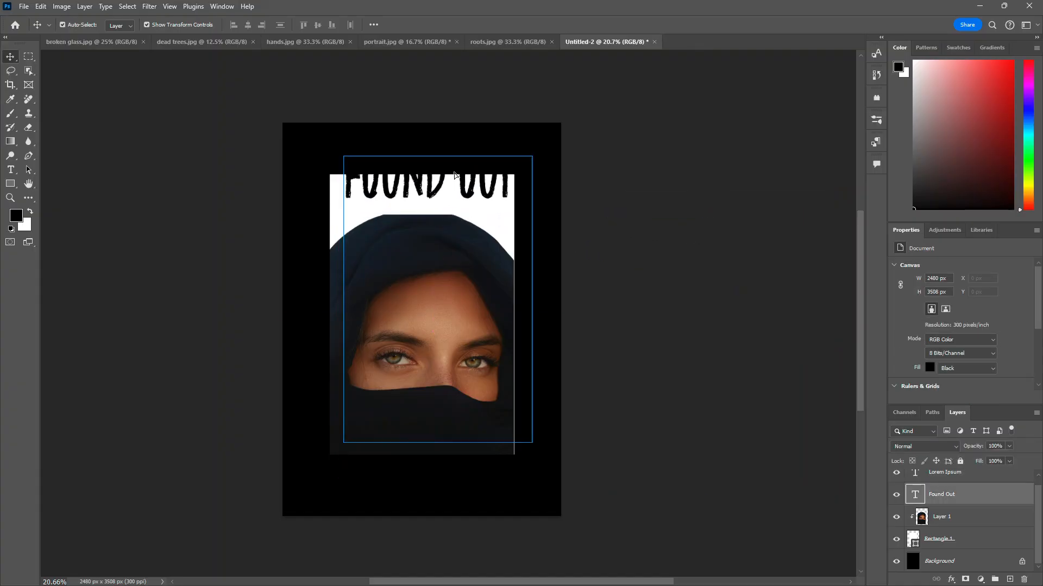
pyautogui.click(679, 325)
# Step: Move the portrait up and enlarge it to about 1954 × 2934 px to fill the rectangle
pyautogui.click(485, 350)
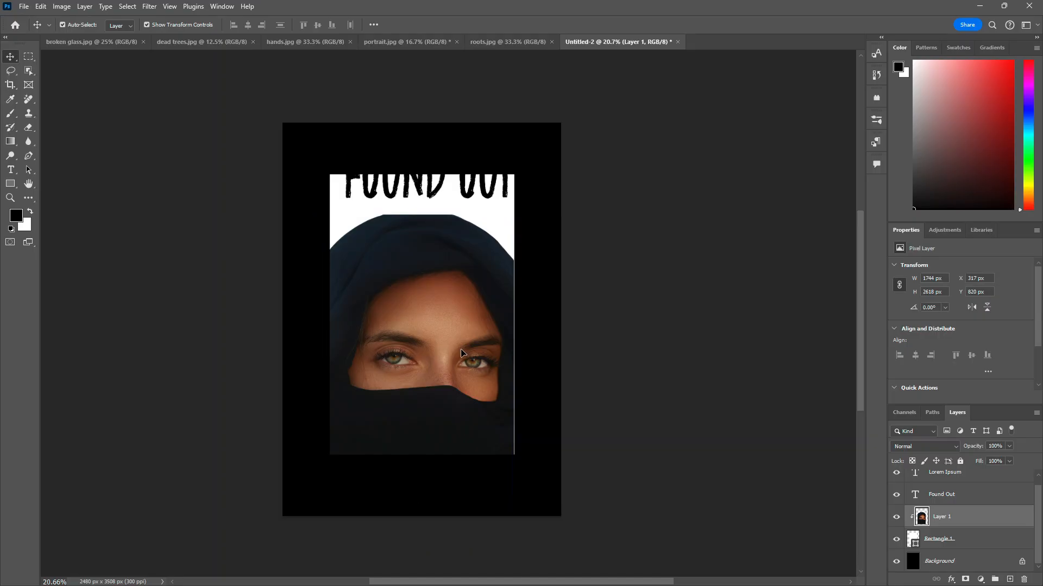
pyautogui.moveTo(461, 353); pyautogui.dragTo(465, 350)
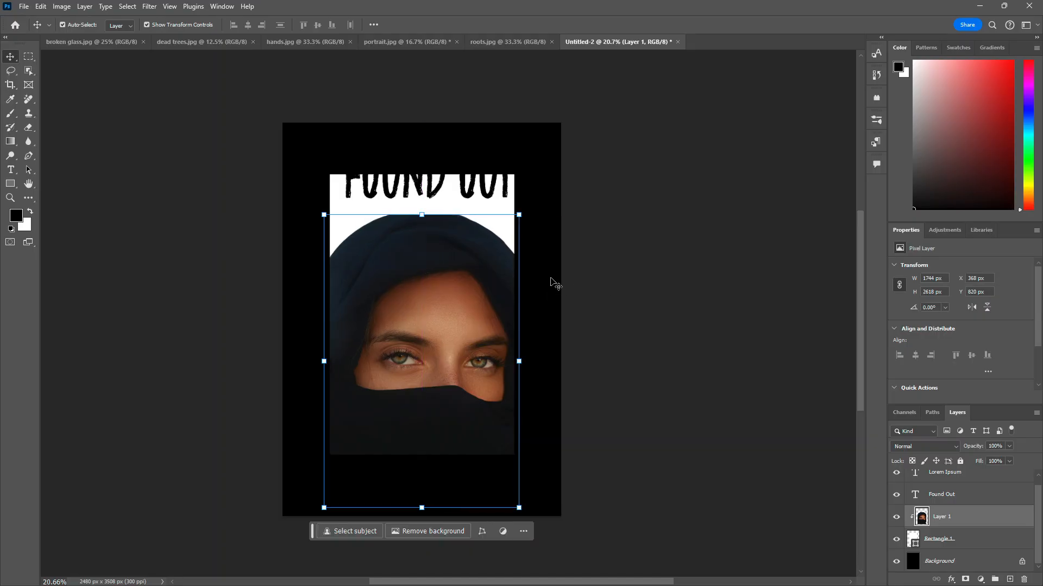
pyautogui.moveTo(420, 256); pyautogui.dragTo(420, 250)
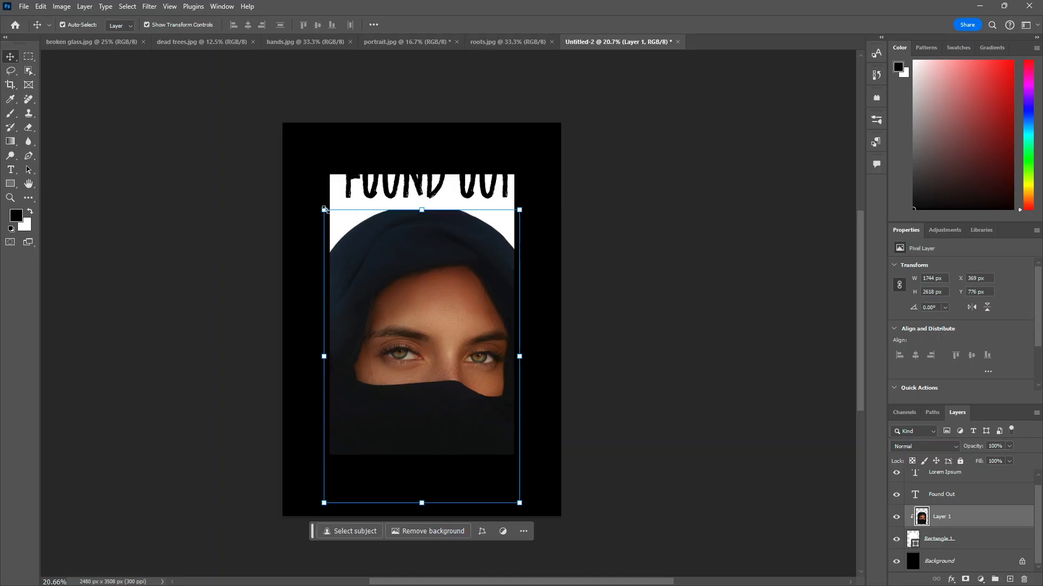
pyautogui.moveTo(324, 209); pyautogui.dragTo(299, 175)
pyautogui.press('Return')
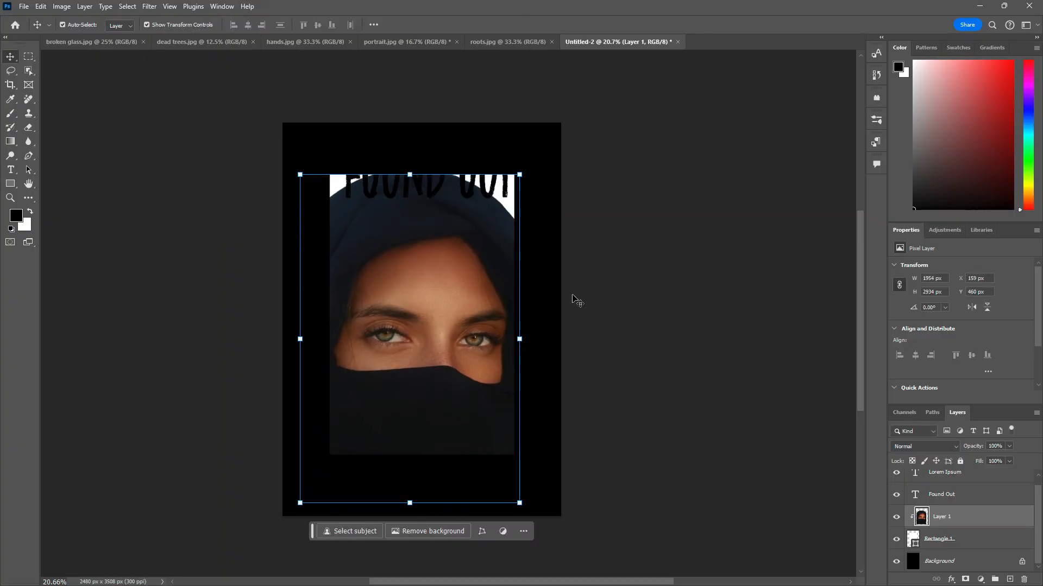
# Step: Bring the dead trees image into the poster as a new layer above the white rectangle layer
pyautogui.click(959, 550)
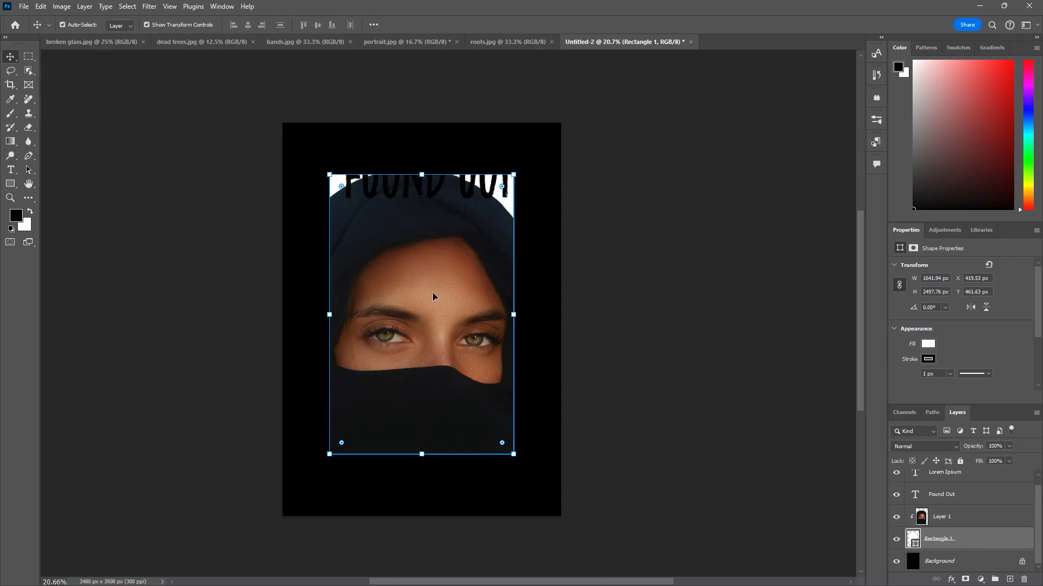
pyautogui.click(500, 49)
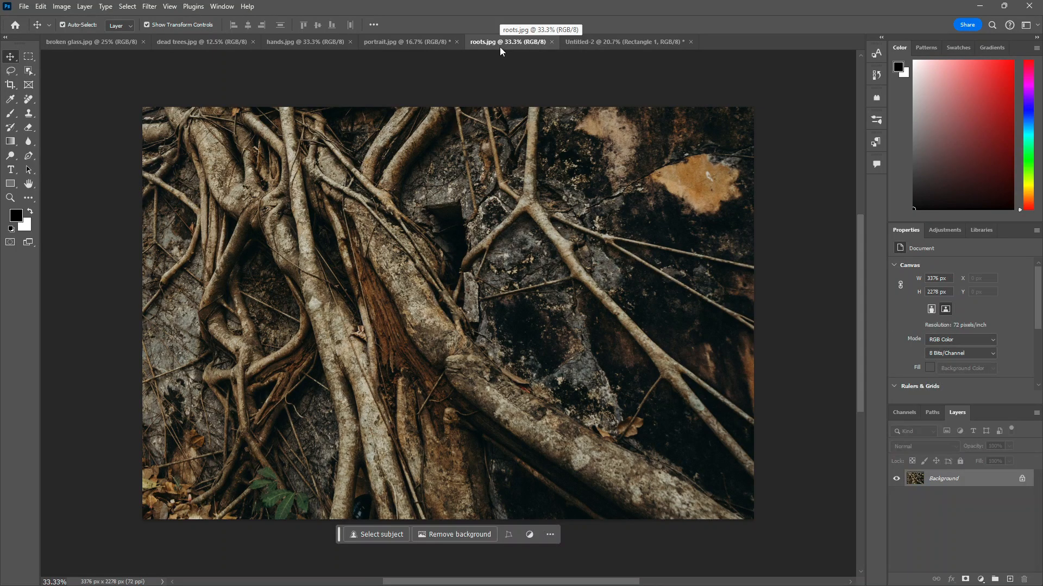
pyautogui.click(409, 41)
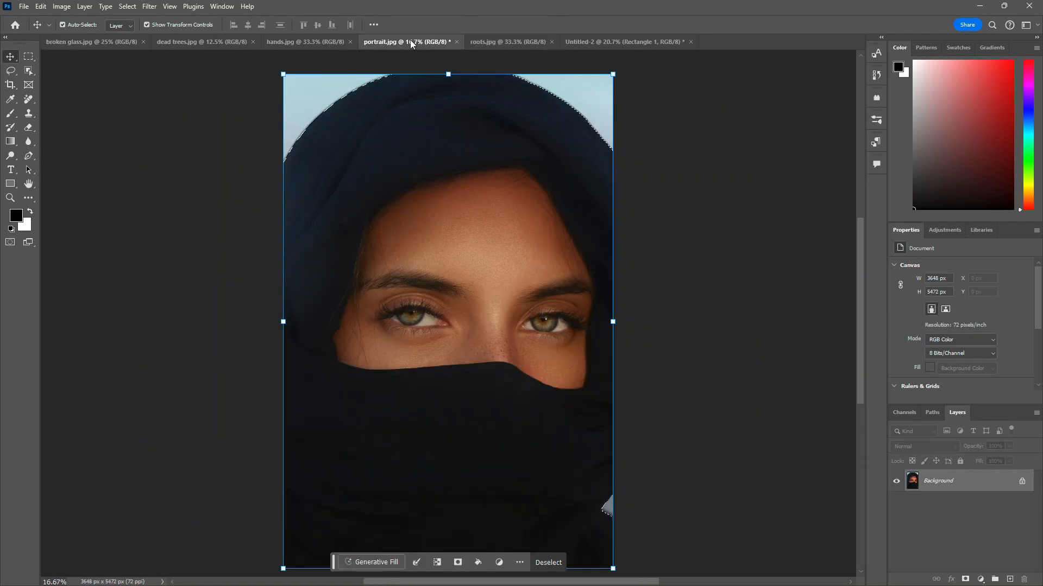
pyautogui.click(332, 41)
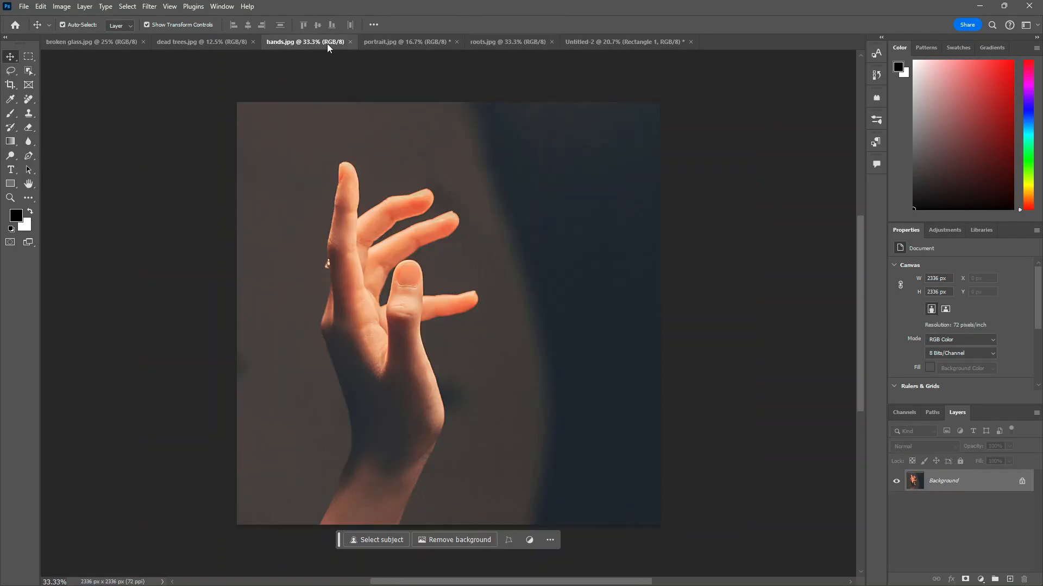
pyautogui.click(228, 49)
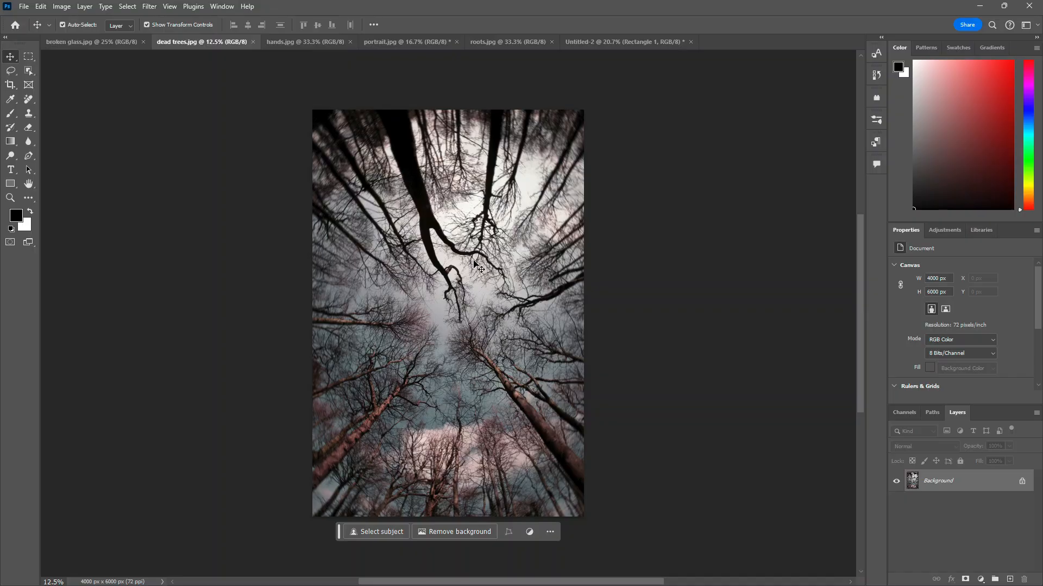
pyautogui.moveTo(450, 320); pyautogui.dragTo(592, 165)
pyautogui.click(512, 247)
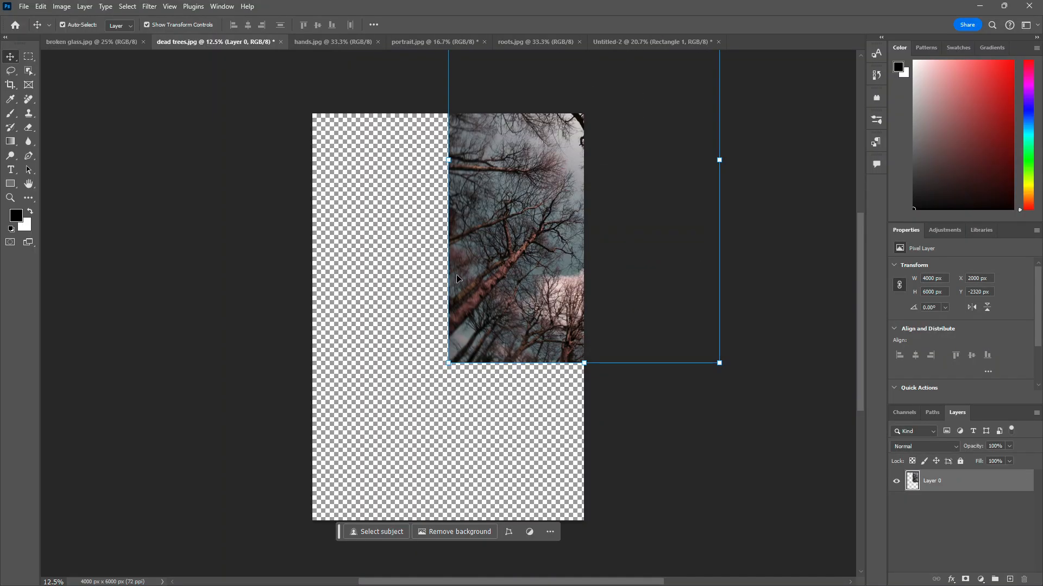
pyautogui.moveTo(568, 237); pyautogui.dragTo(551, 197)
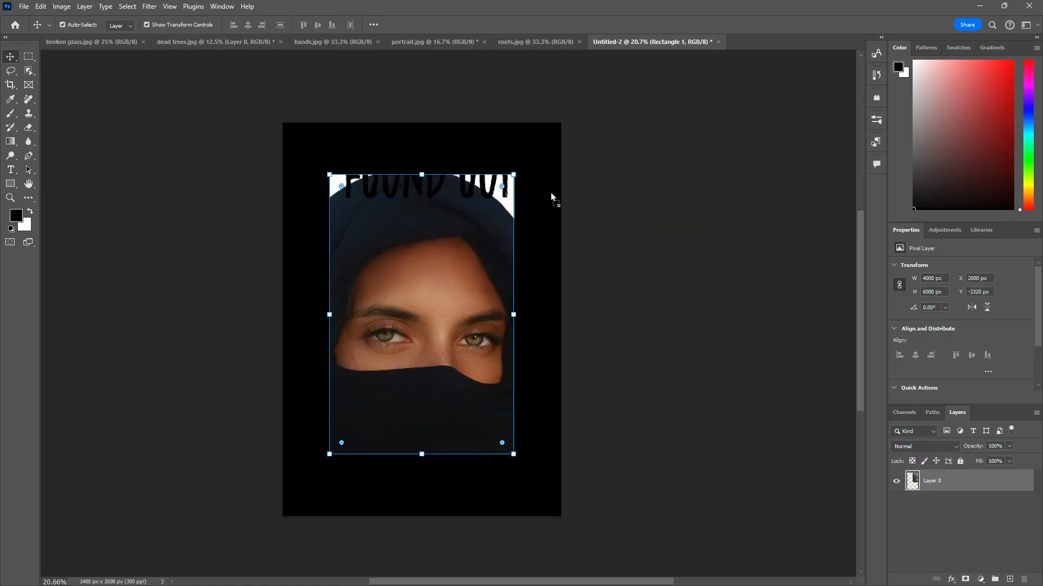
pyautogui.moveTo(395, 354); pyautogui.dragTo(400, 354)
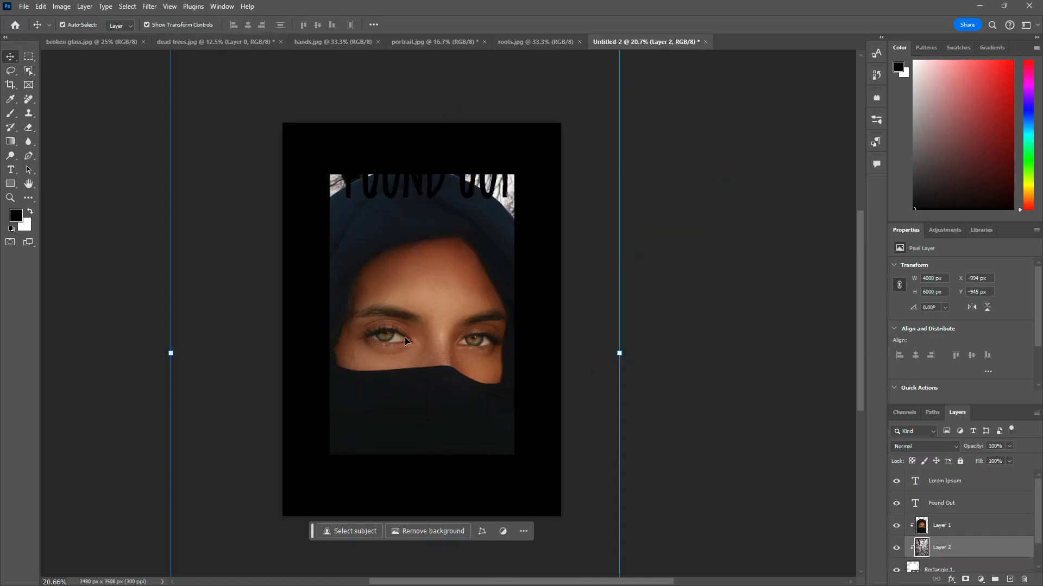
pyautogui.hscroll(2, 405, 337)
pyautogui.scroll(-3, 405, 339)
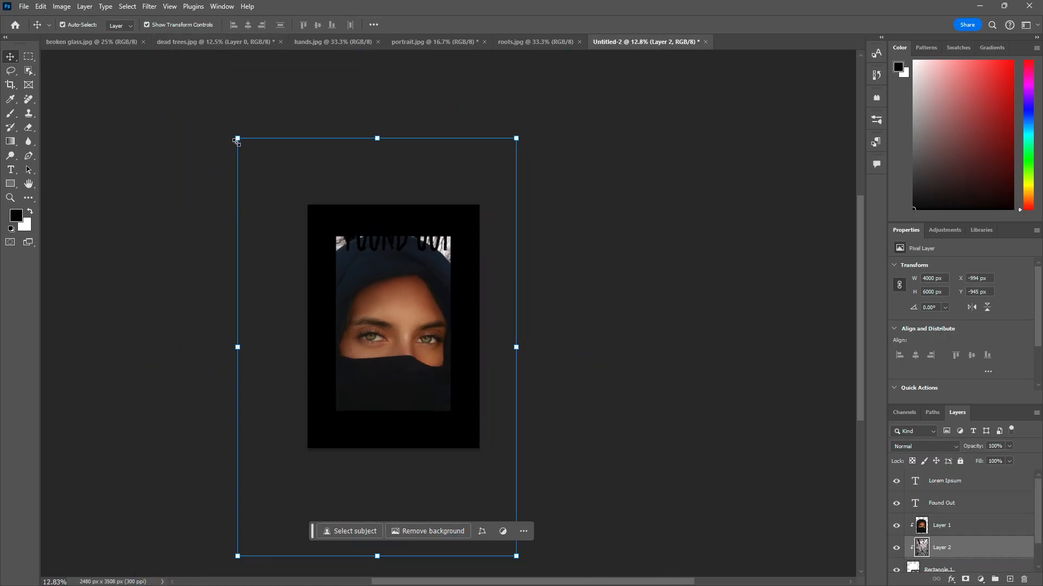
# Step: Shrink the dead trees image to about 2563 × 3845 px, move its layer above the portrait, and position it over the rectangle
pyautogui.moveTo(237, 138); pyautogui.dragTo(337, 289)
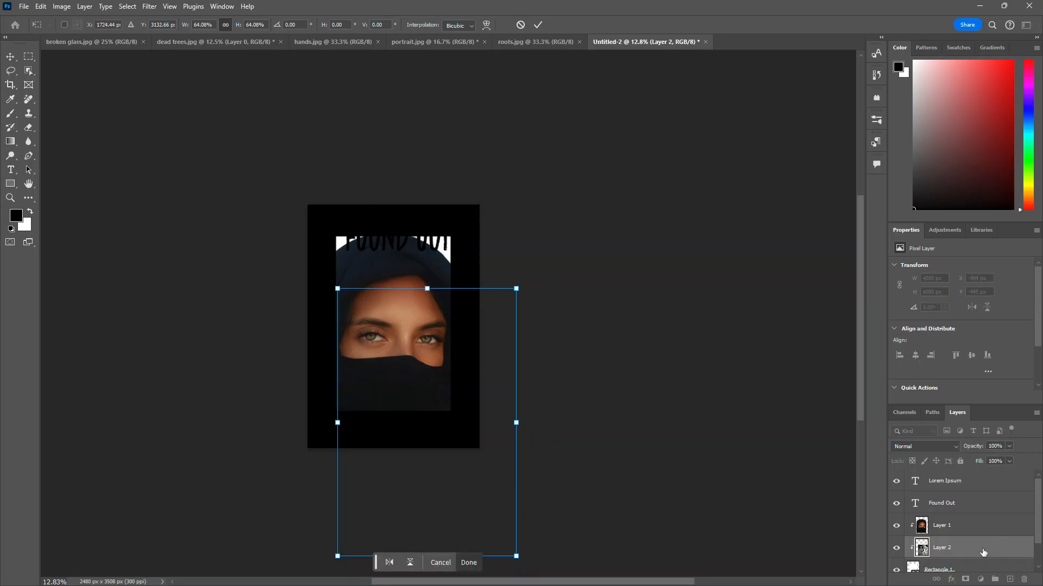
pyautogui.moveTo(982, 551); pyautogui.dragTo(994, 512)
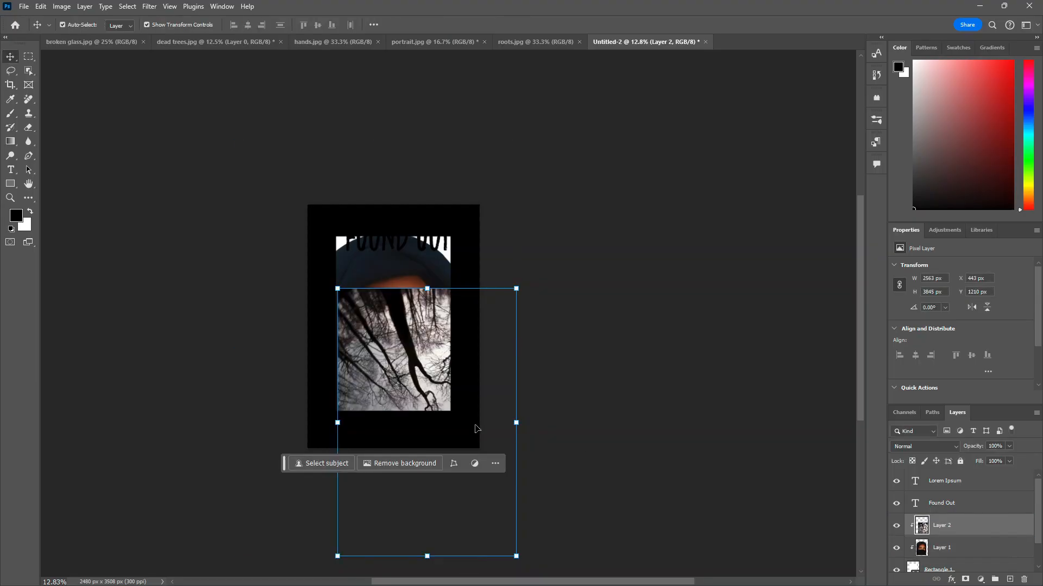
pyautogui.moveTo(411, 373); pyautogui.dragTo(367, 283)
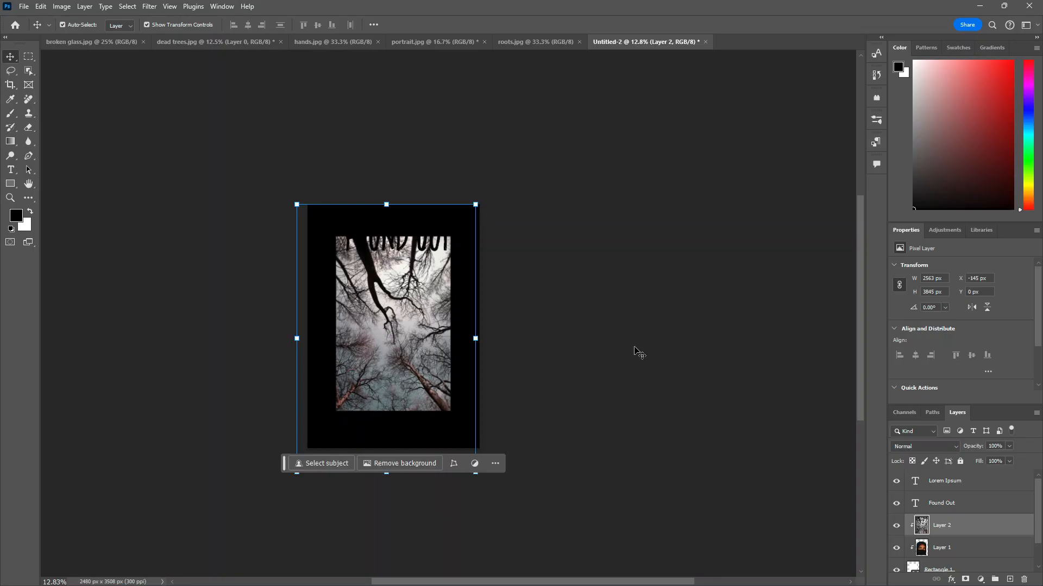
# Step: Open Blending Options for the dead trees layer and set Blend If to Current Layer 79 and Underlying Layer 169
pyautogui.rightClick(954, 530)
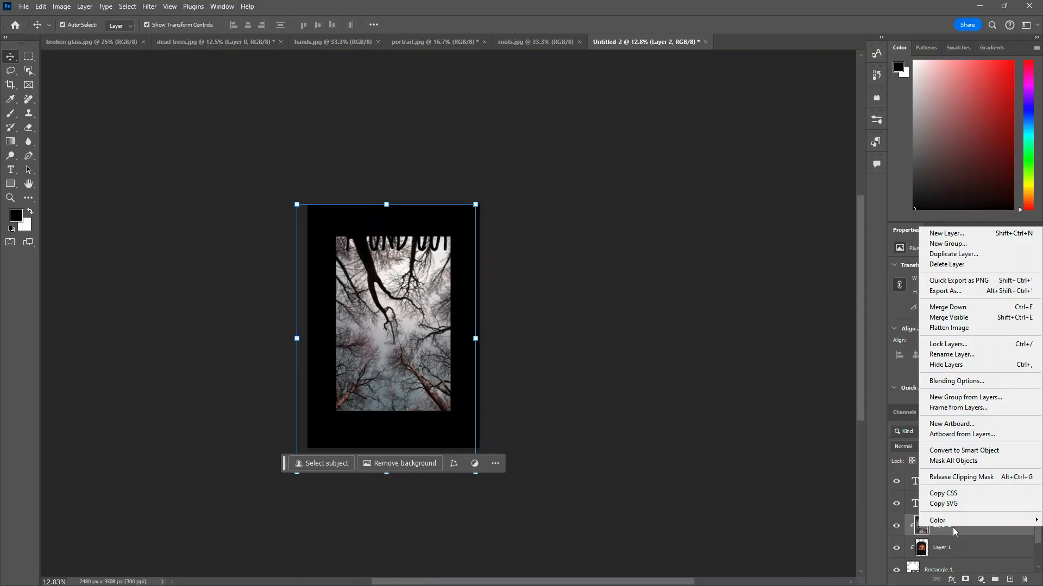
pyautogui.click(979, 378)
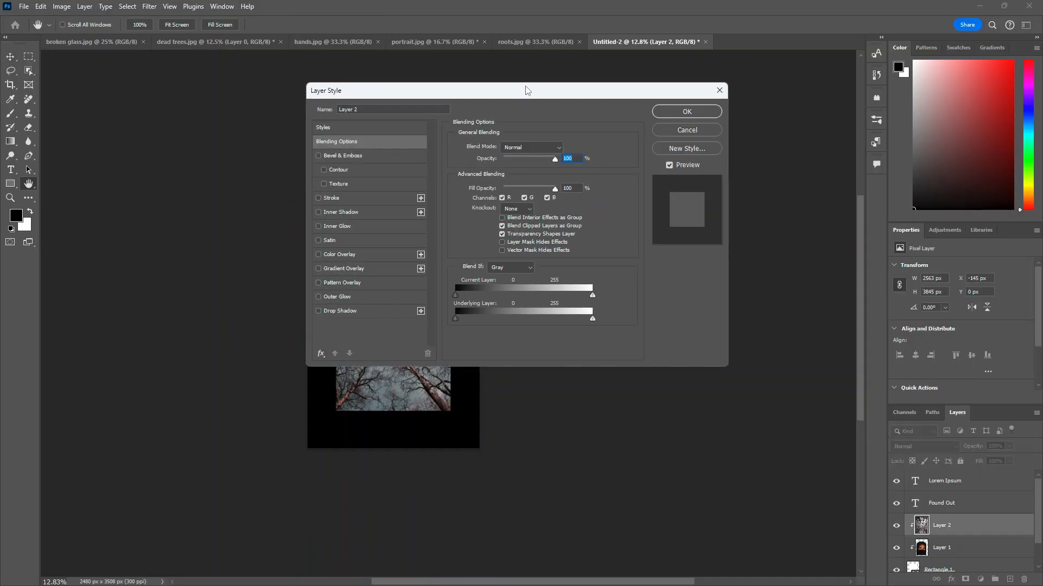
pyautogui.moveTo(527, 90); pyautogui.dragTo(737, 174)
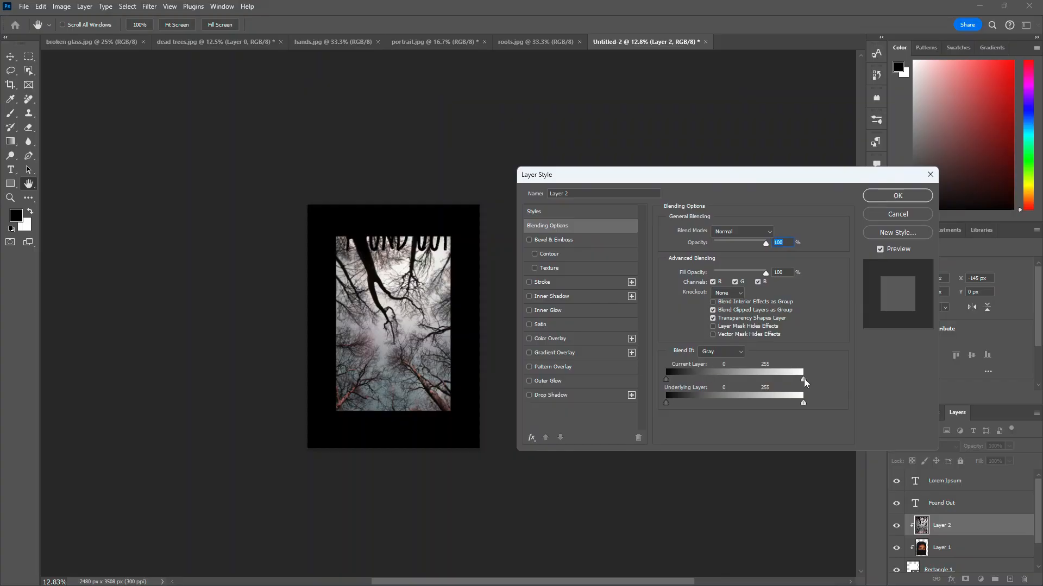
pyautogui.moveTo(805, 382); pyautogui.dragTo(670, 402)
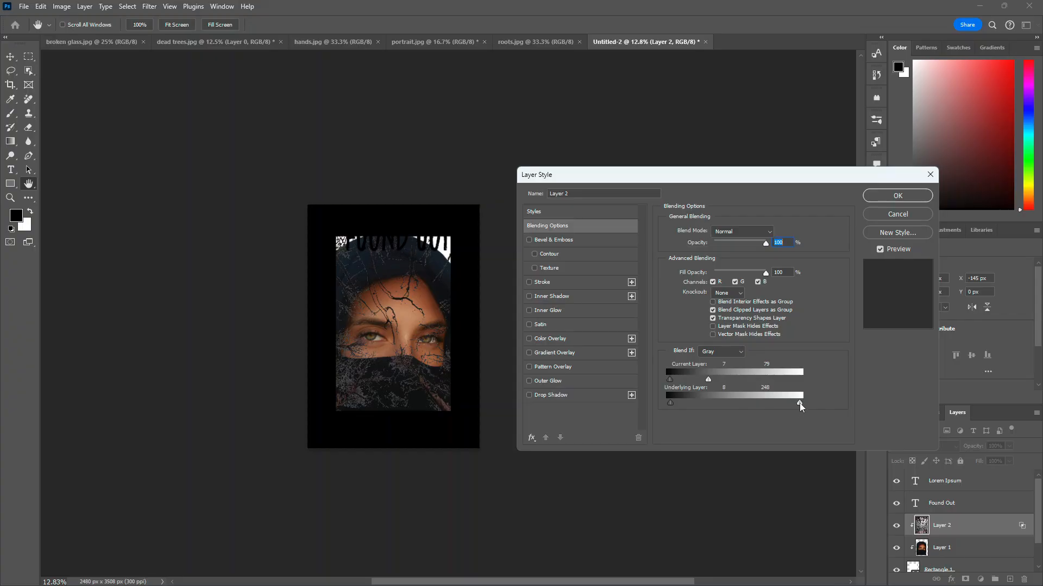
pyautogui.moveTo(800, 403); pyautogui.dragTo(775, 408)
# Step: Set the dead trees layer's blend mode to Color Burn
pyautogui.click(419, 343)
pyautogui.click(419, 343)
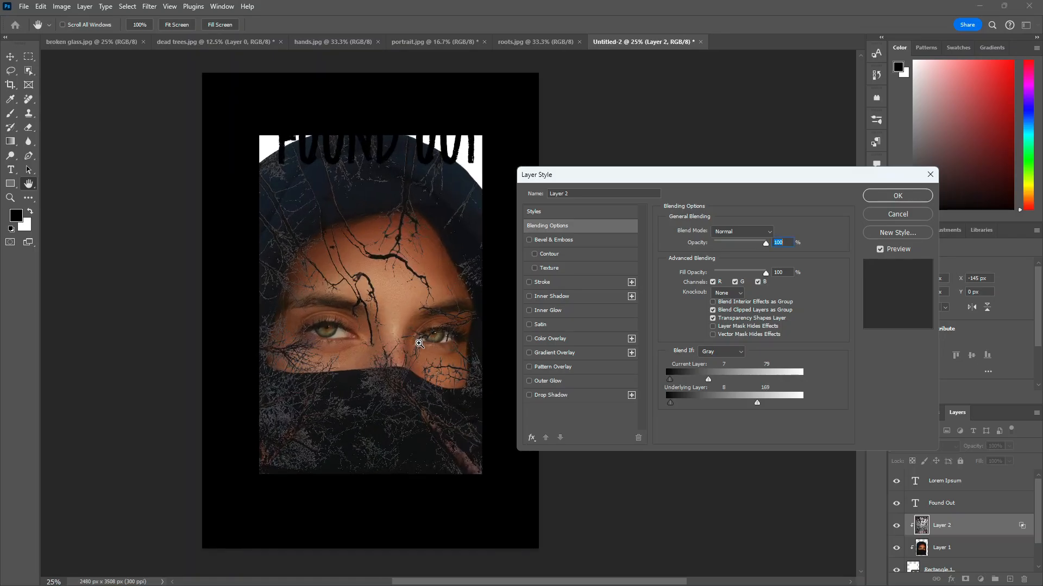
pyautogui.click(420, 344)
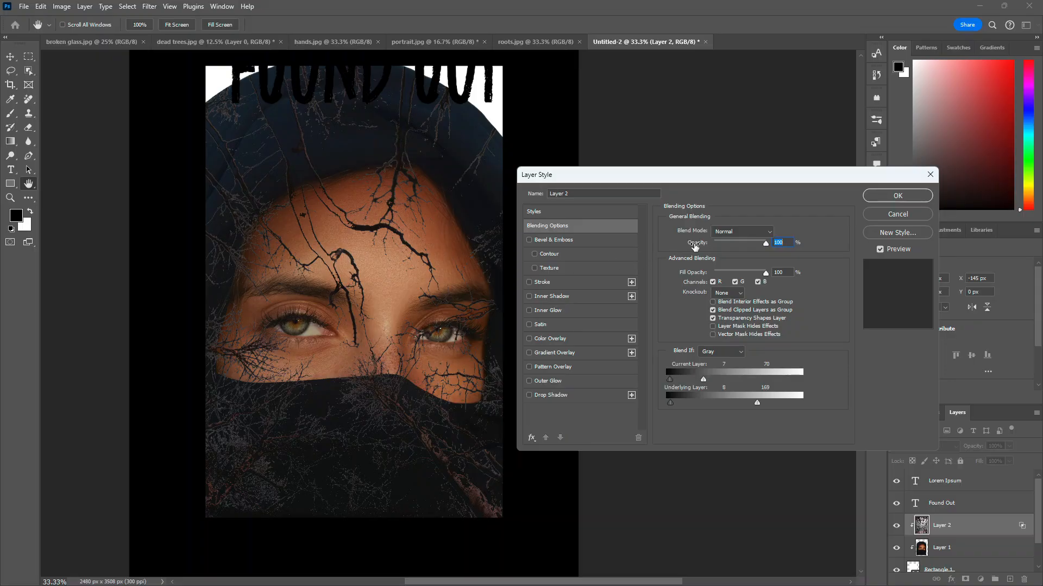
pyautogui.click(749, 234)
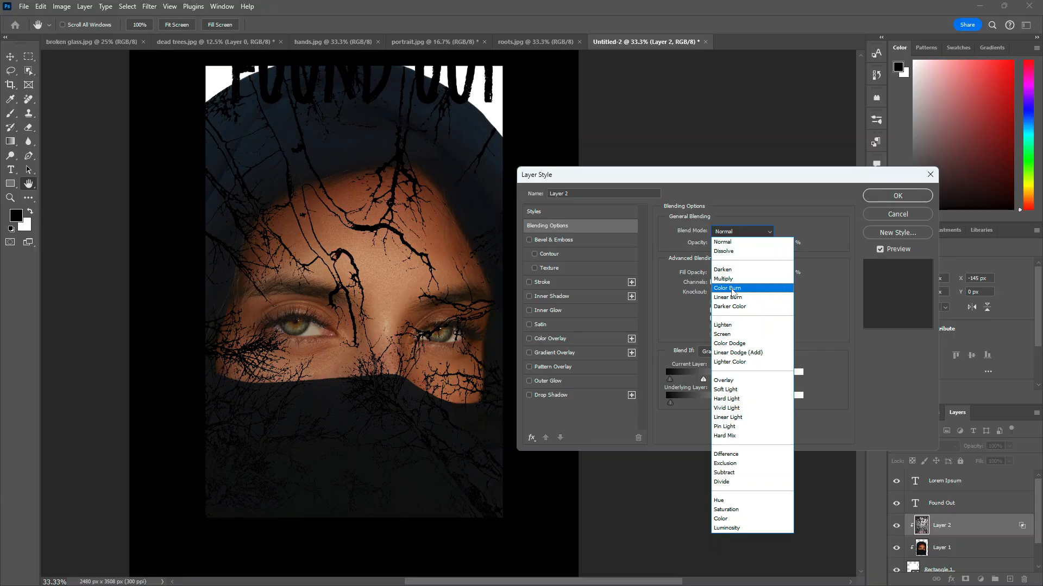
pyautogui.click(732, 289)
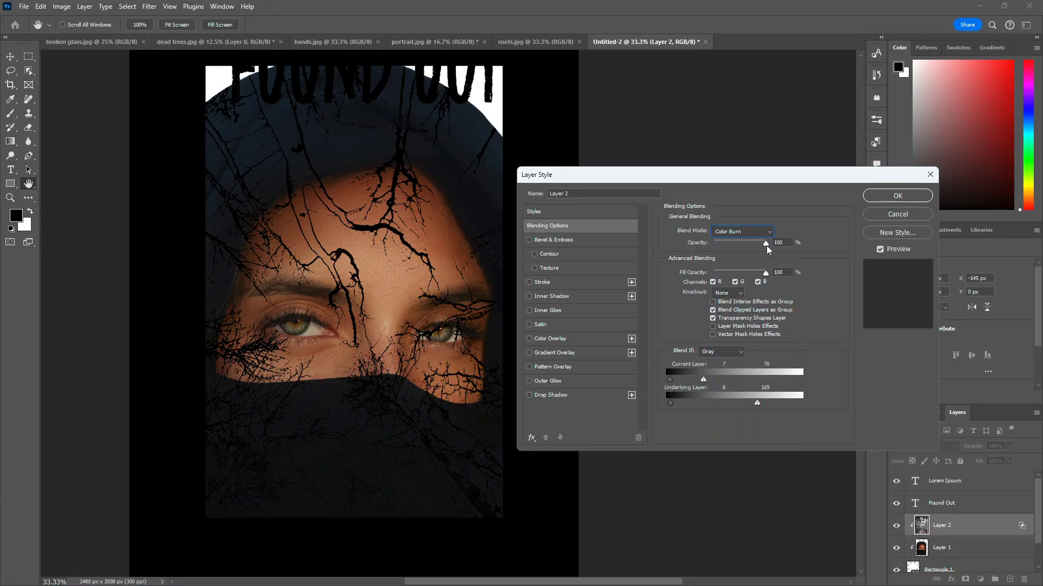
pyautogui.click(747, 235)
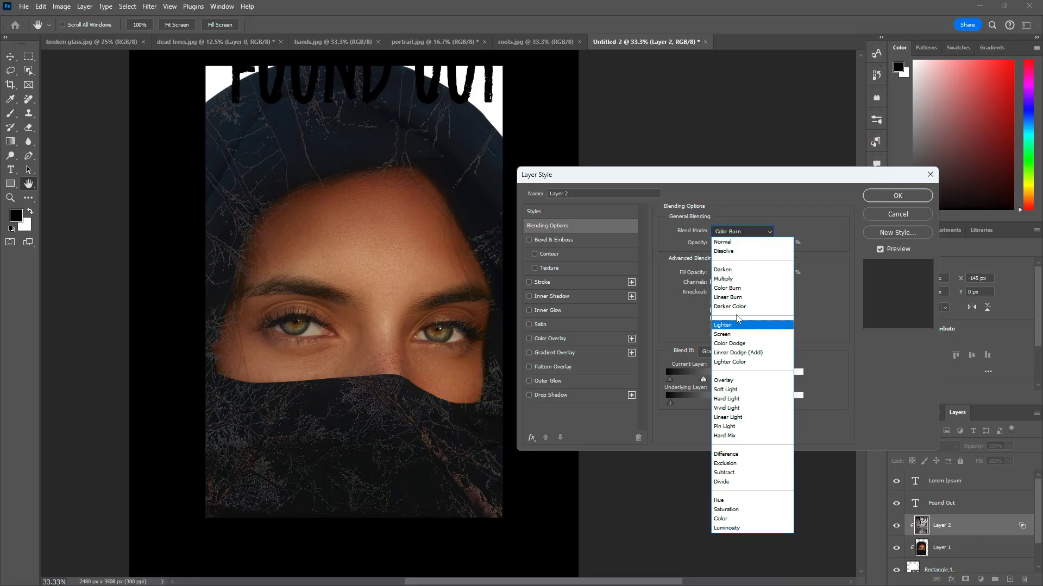
pyautogui.click(728, 288)
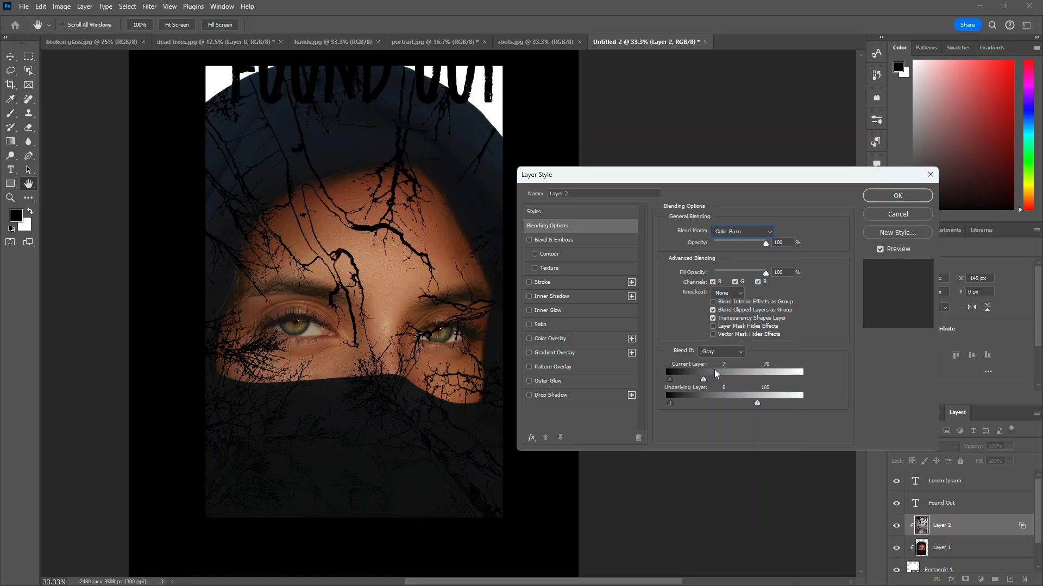
# Step: Return the Current Layer and Underlying Layer Blend If white sliders to 255
pyautogui.moveTo(703, 380); pyautogui.dragTo(845, 382)
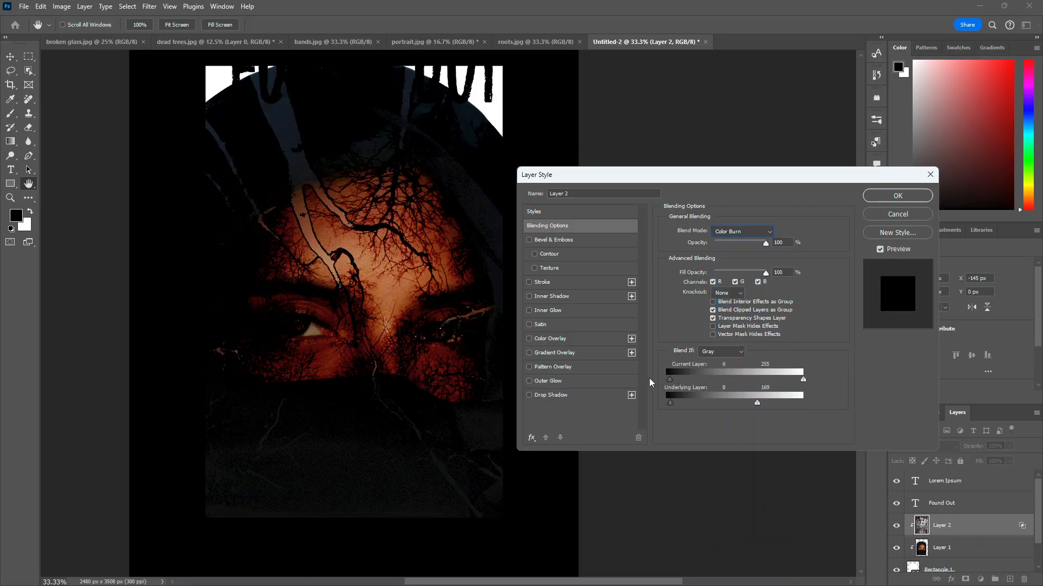
pyautogui.moveTo(650, 380); pyautogui.dragTo(646, 381)
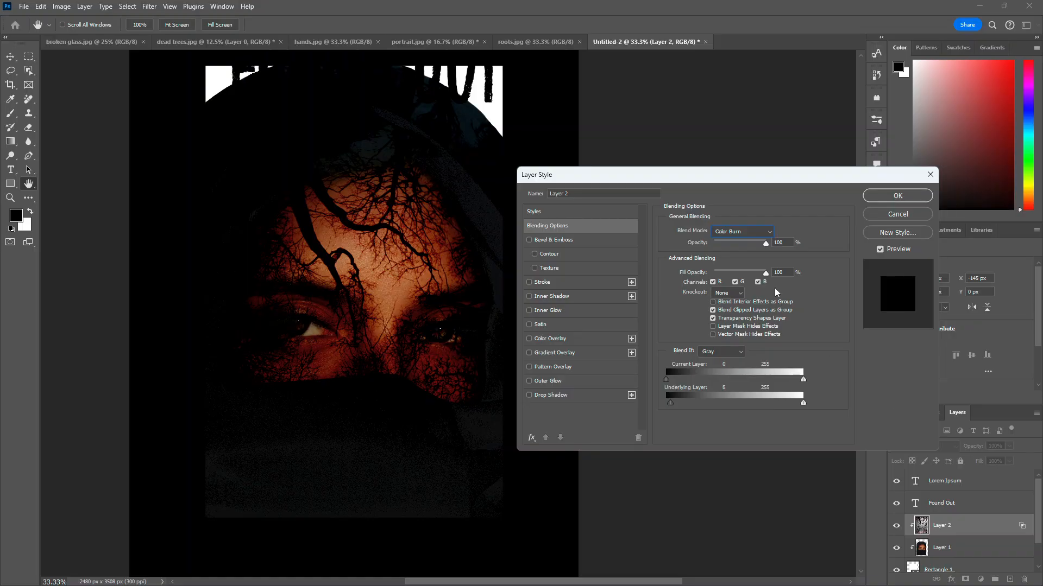
pyautogui.click(742, 232)
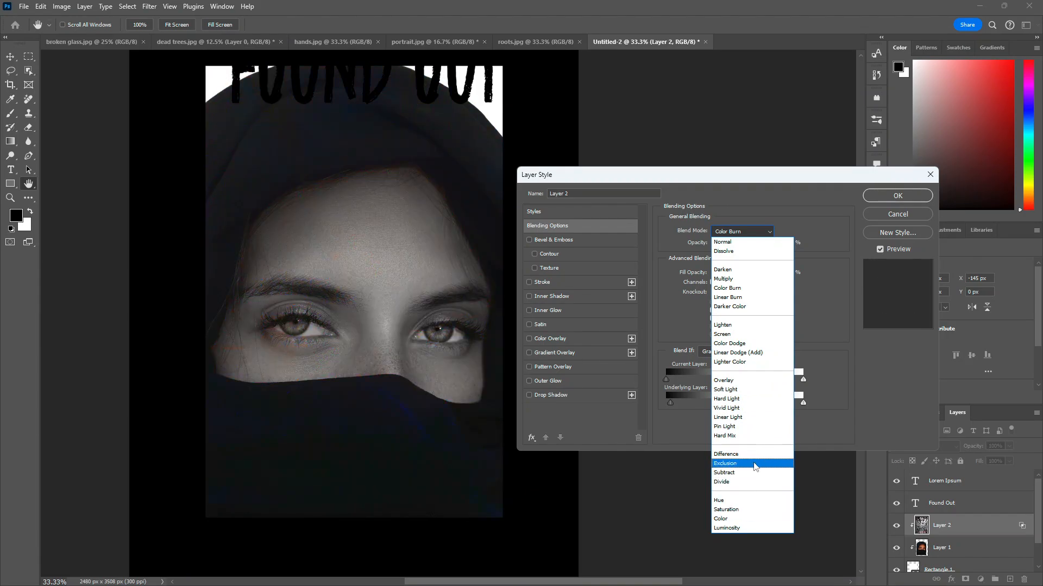
pyautogui.click(795, 233)
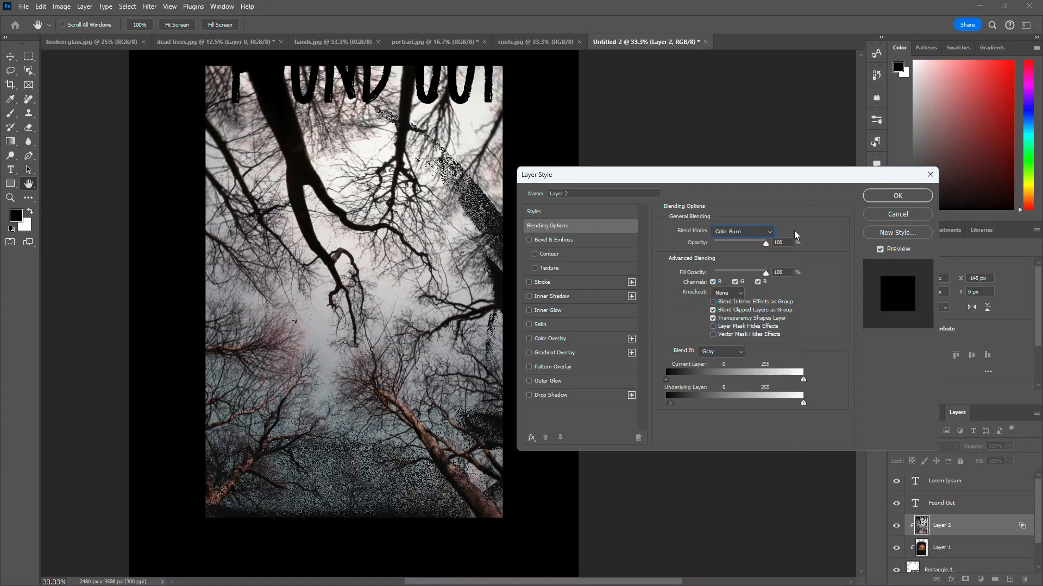
# Step: Set the Current Layer Blend If white slider to 90 and Fill Opacity to 90%
pyautogui.moveTo(803, 382); pyautogui.dragTo(715, 381)
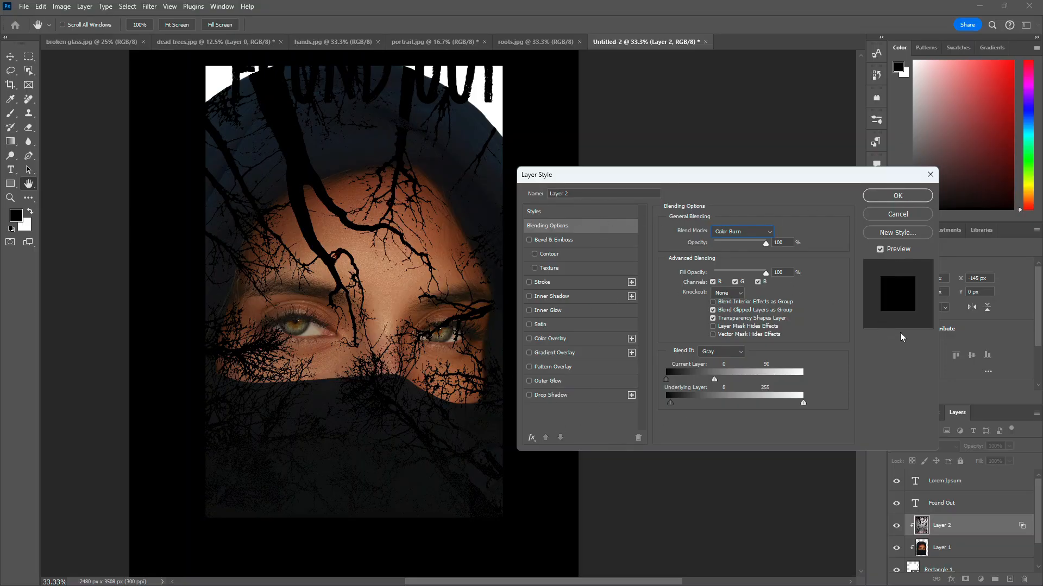
pyautogui.moveTo(765, 273); pyautogui.dragTo(761, 274)
# Step: Toggle each of the R, G and B channels off and back on, then apply the blending options
pyautogui.click(713, 282)
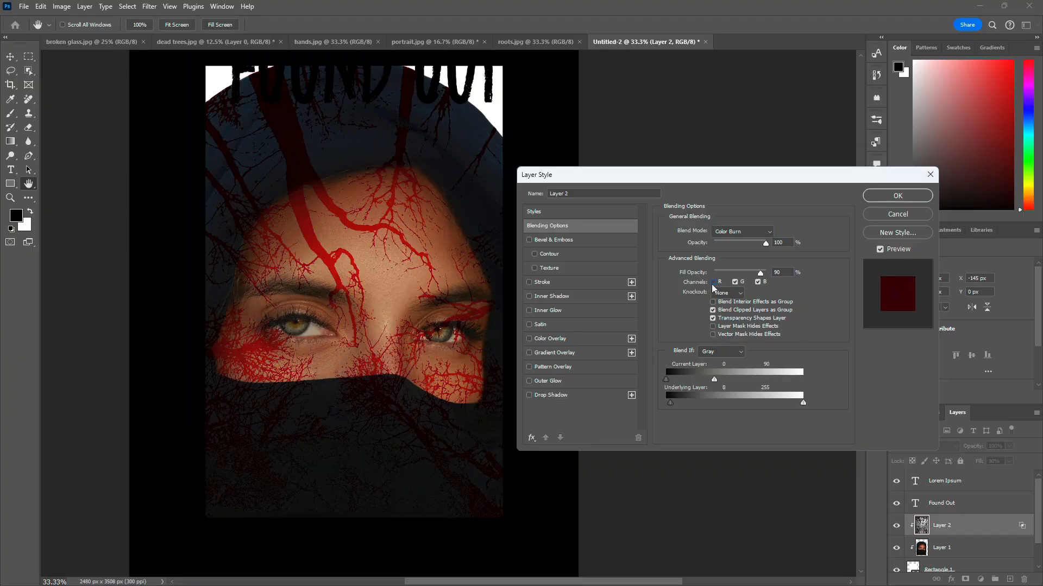
pyautogui.click(712, 282)
pyautogui.click(735, 281)
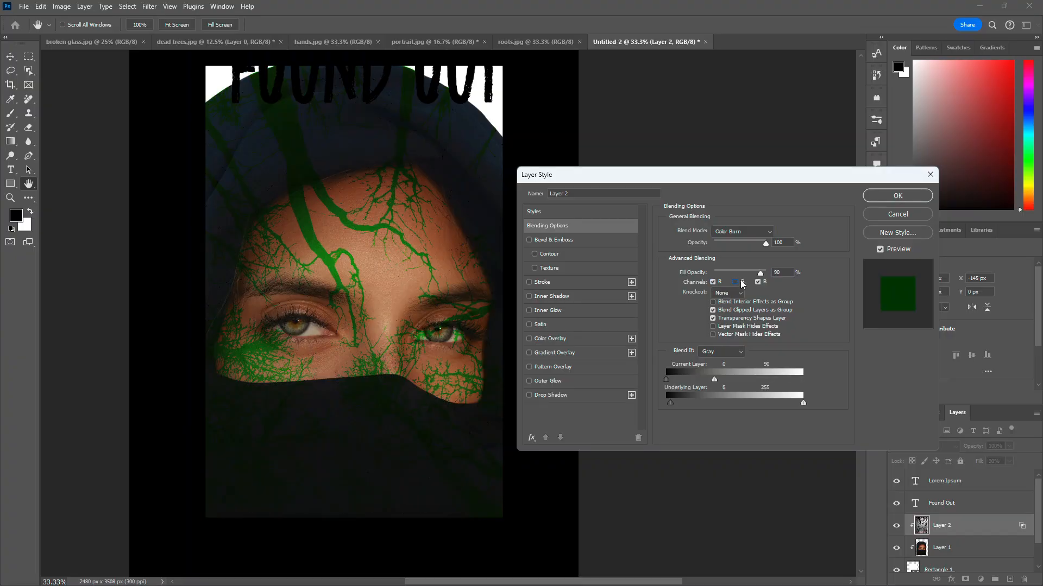
pyautogui.click(735, 281)
pyautogui.click(758, 283)
pyautogui.click(758, 283)
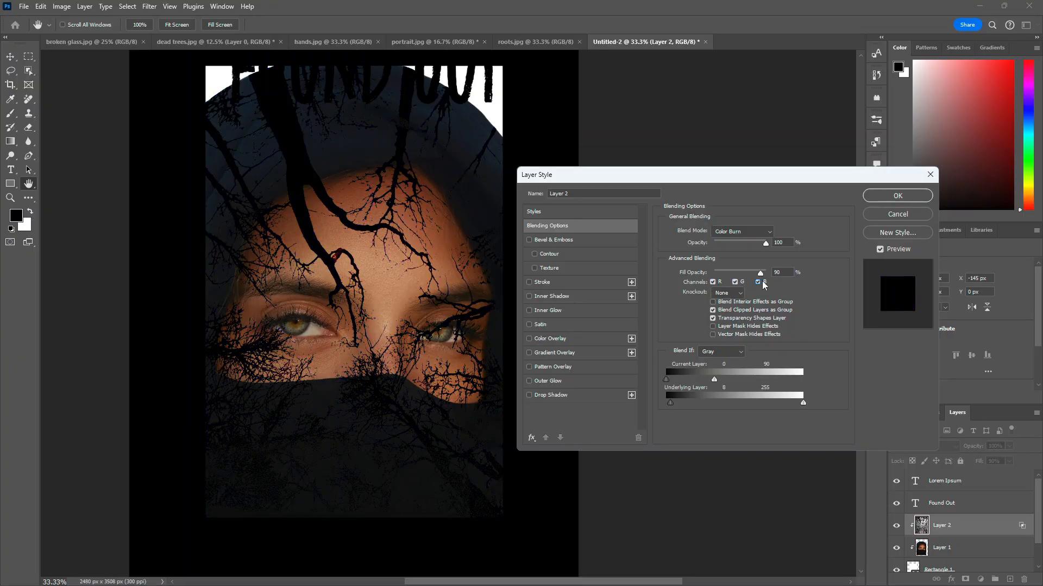
pyautogui.click(898, 195)
pyautogui.scroll(-1, 576, 255)
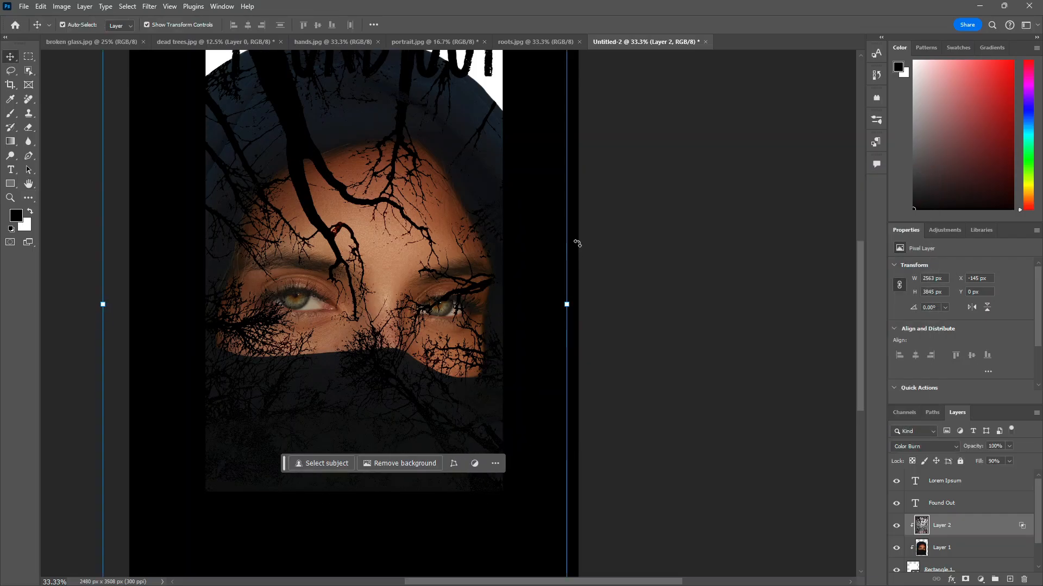
pyautogui.scroll(2, 577, 244)
pyautogui.hscroll(1, 577, 244)
pyautogui.hscroll(-1, 577, 243)
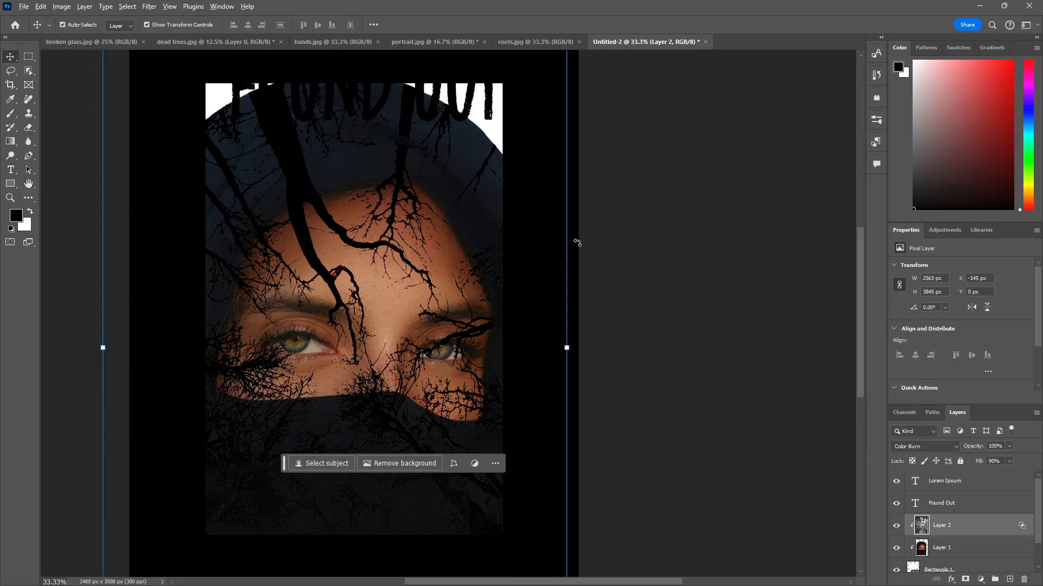
pyautogui.scroll(-3, 577, 244)
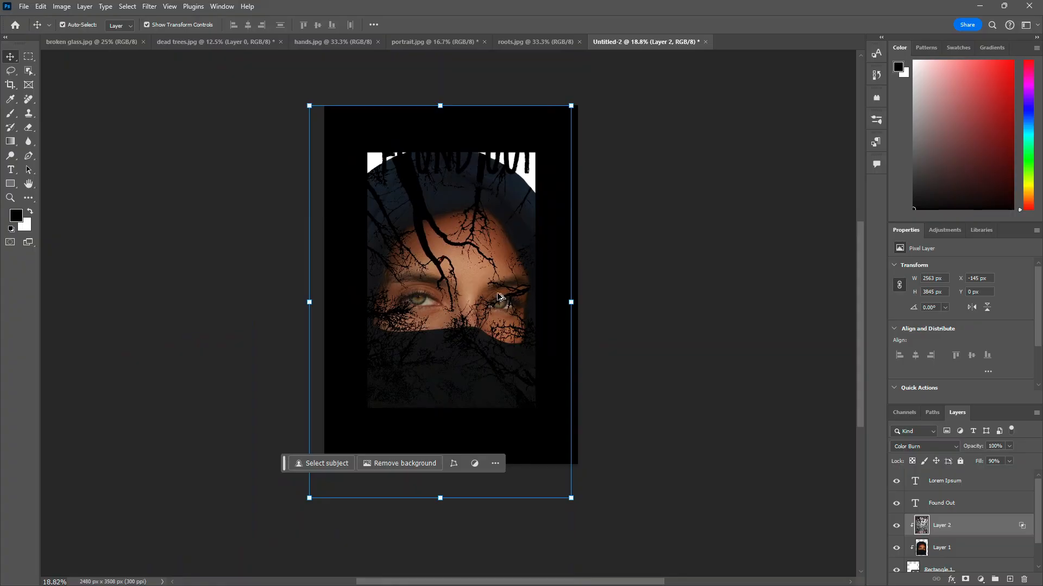
pyautogui.scroll(1, 468, 260)
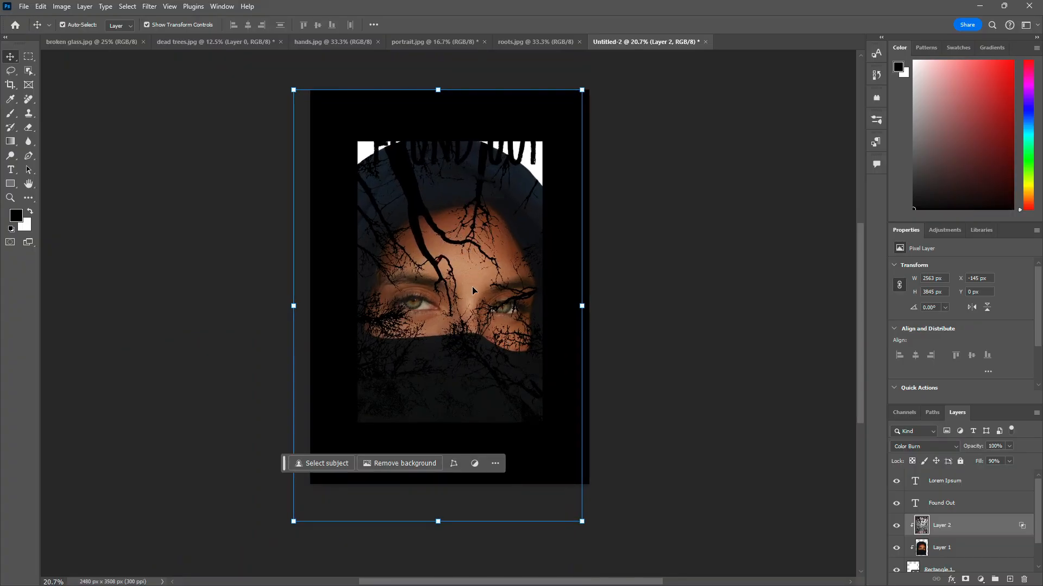
pyautogui.scroll(-1, 944, 542)
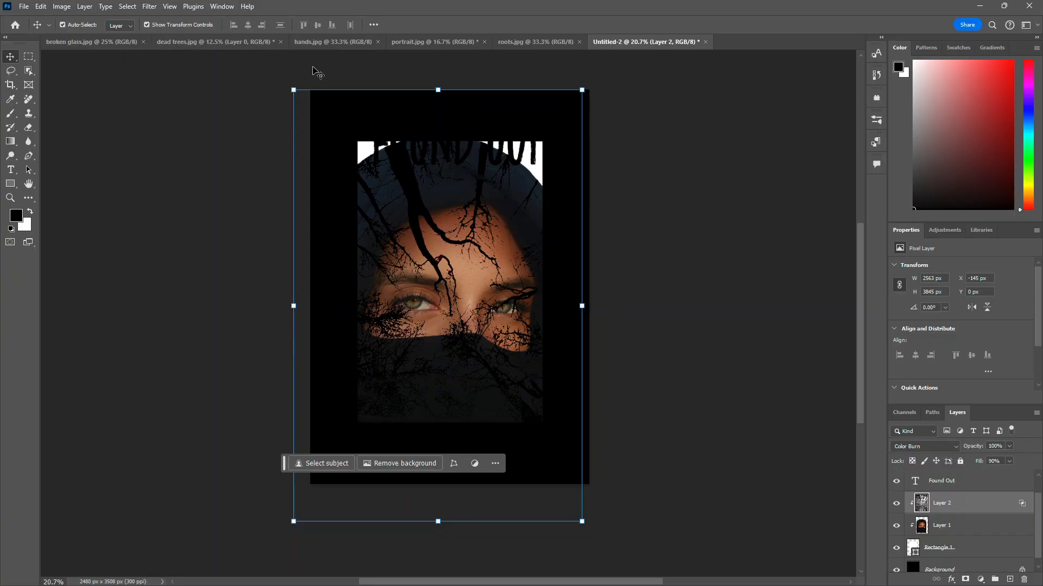
# Step: Bring the roots image into the poster as a new layer, converting its background layer to a normal layer
pyautogui.click(322, 42)
pyautogui.click(415, 42)
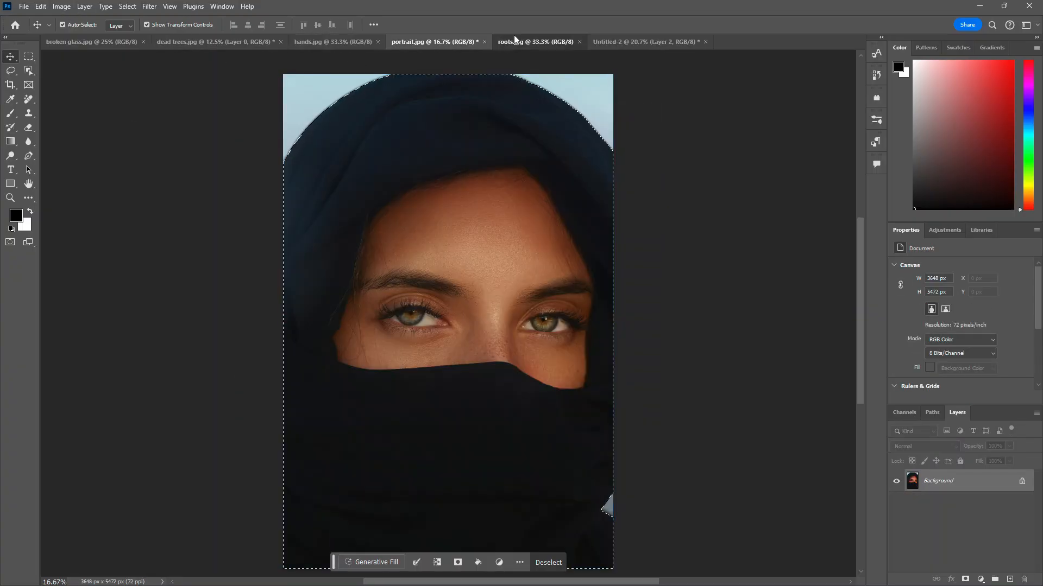
pyautogui.click(529, 42)
pyautogui.moveTo(333, 234); pyautogui.dragTo(450, 261)
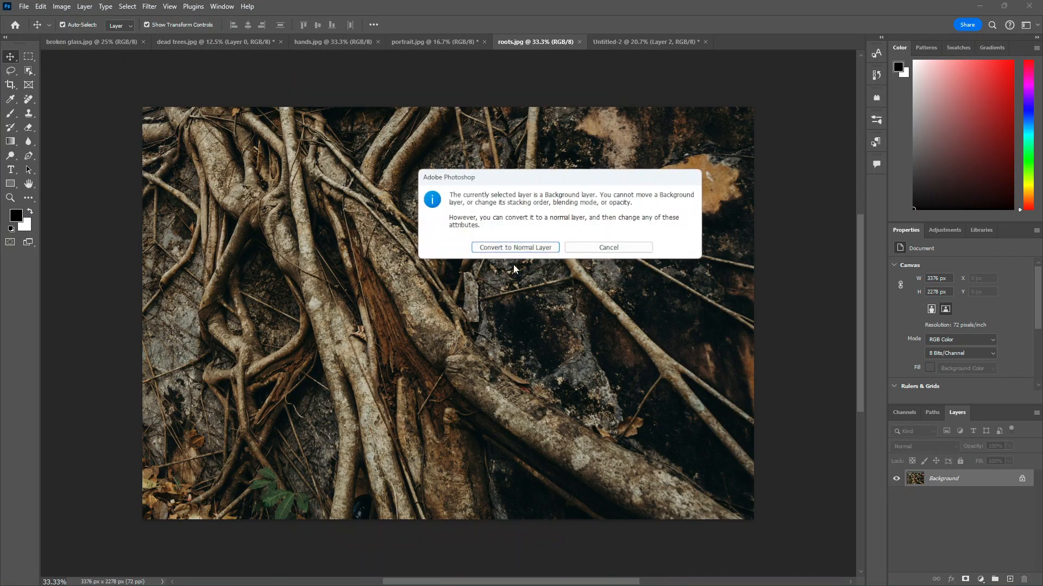
pyautogui.click(516, 251)
pyautogui.moveTo(542, 311); pyautogui.dragTo(480, 291)
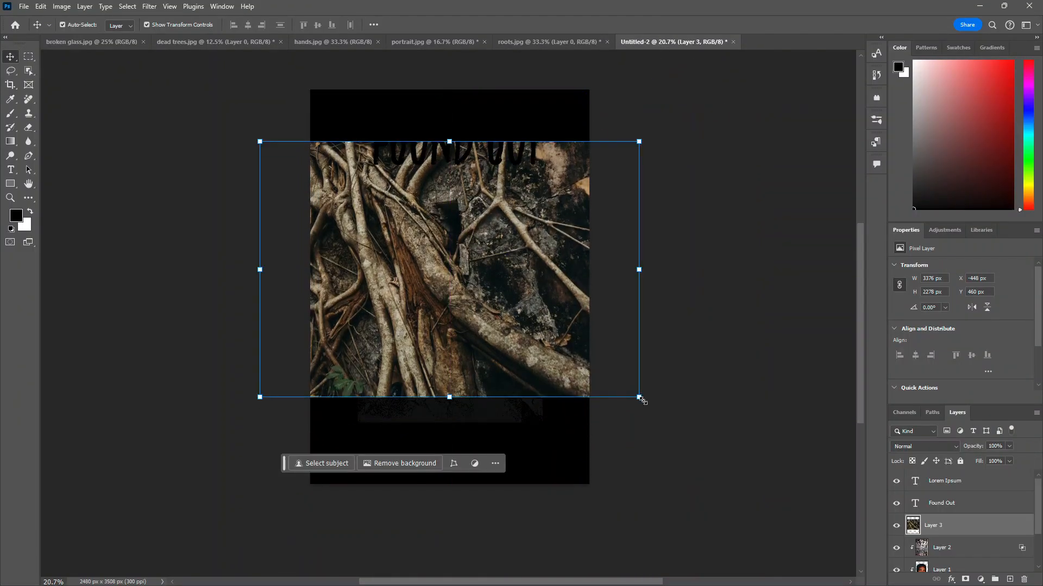
# Step: Enlarge the roots image to about 3871 × 2612 px and create a clipping mask for it
pyautogui.moveTo(641, 399); pyautogui.dragTo(700, 434)
pyautogui.press('Return')
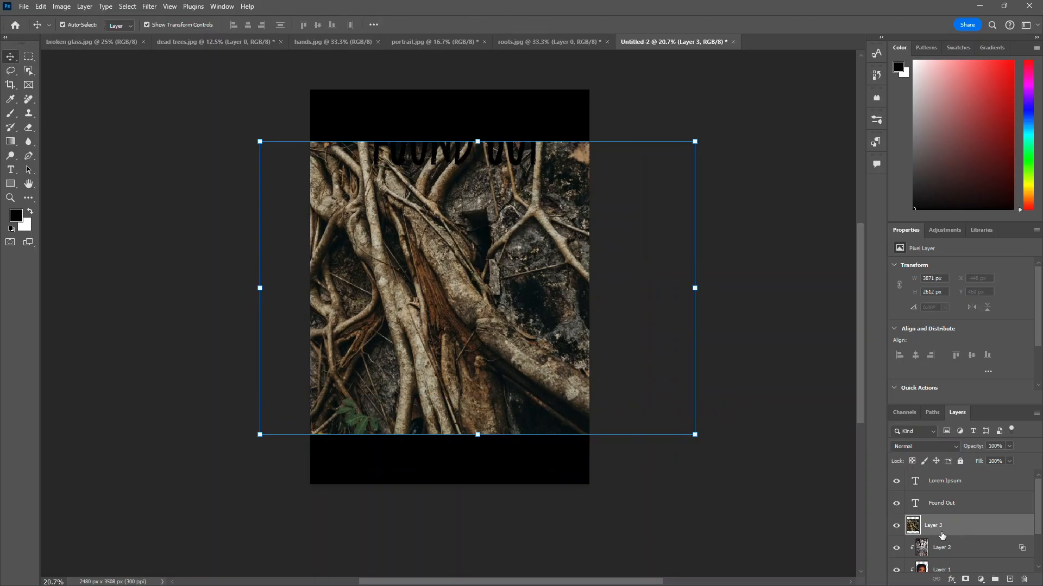
pyautogui.rightClick(943, 537)
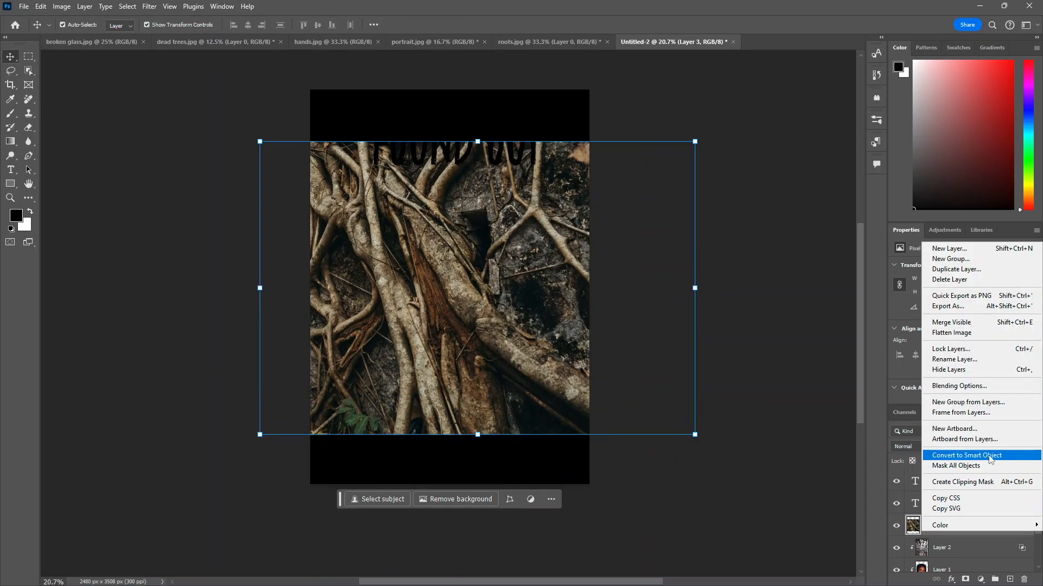
pyautogui.click(973, 483)
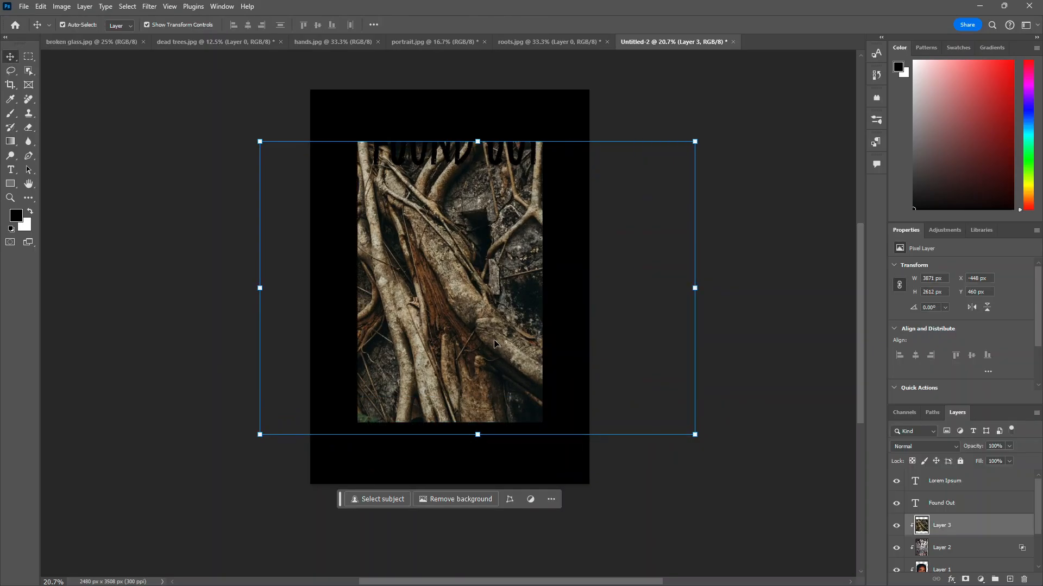
# Step: Open the roots layer's blending options, set its blend mode to Lighter Color and the Current Layer black slider to 72, and apply
pyautogui.rightClick(951, 530)
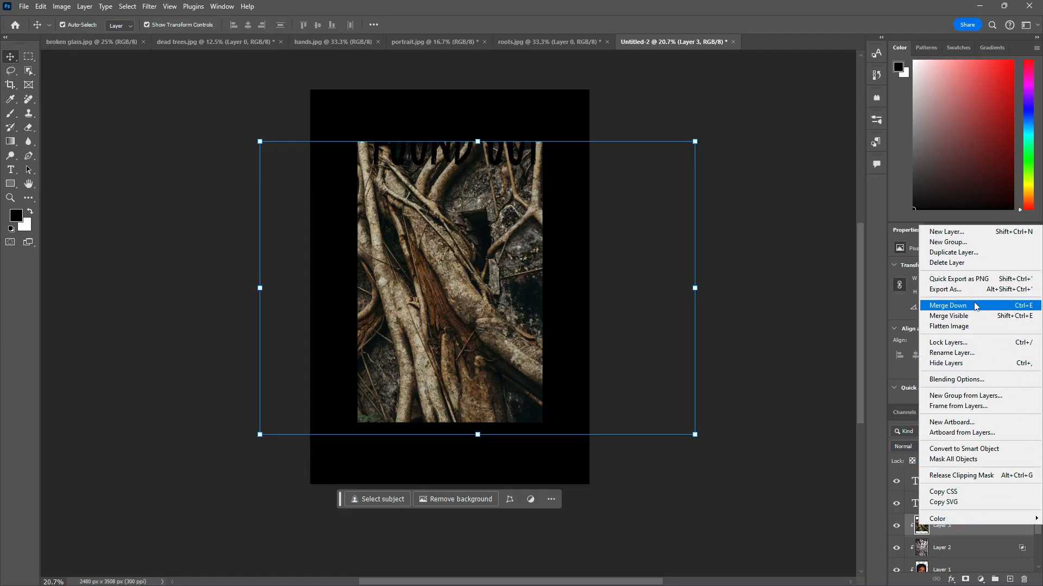
pyautogui.click(956, 379)
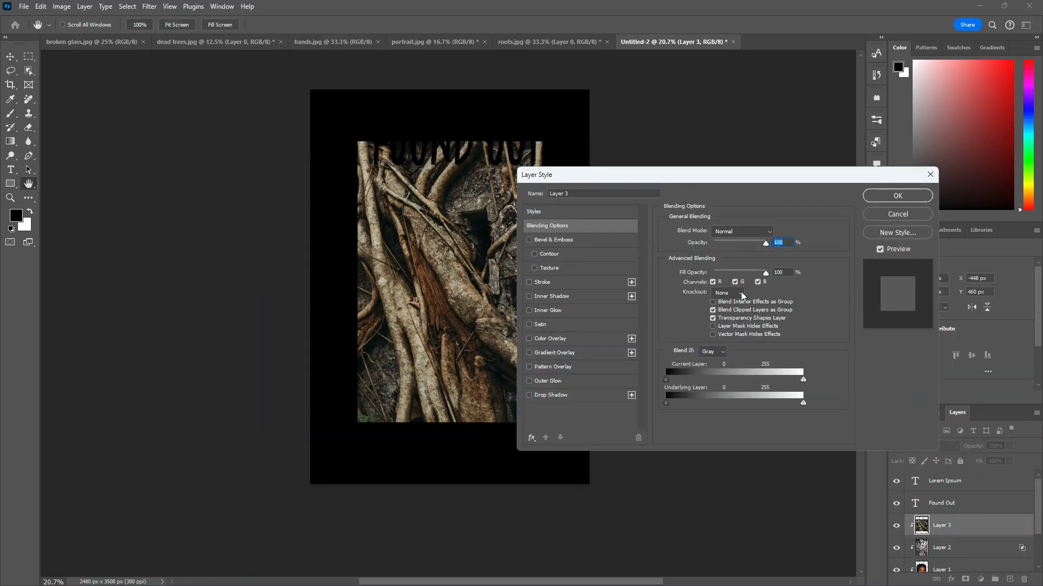
pyautogui.moveTo(802, 379); pyautogui.dragTo(851, 380)
pyautogui.click(754, 230)
pyautogui.click(812, 156)
pyautogui.moveTo(755, 182); pyautogui.dragTo(834, 85)
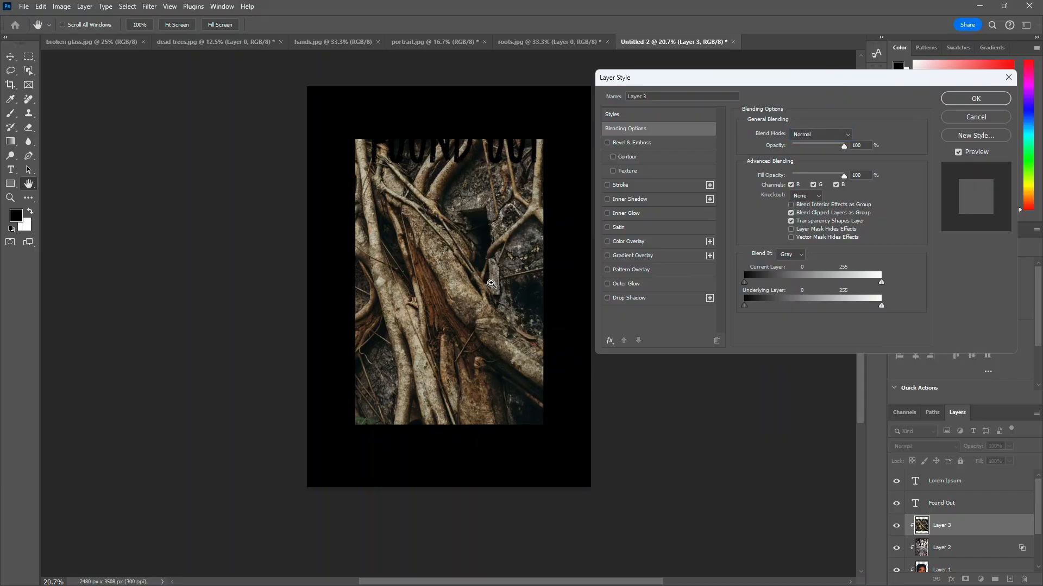
pyautogui.keyDown('ctrl'); pyautogui.click(508, 291); pyautogui.keyUp('ctrl')
pyautogui.keyDown('ctrl'); pyautogui.click(508, 291); pyautogui.keyUp('ctrl')
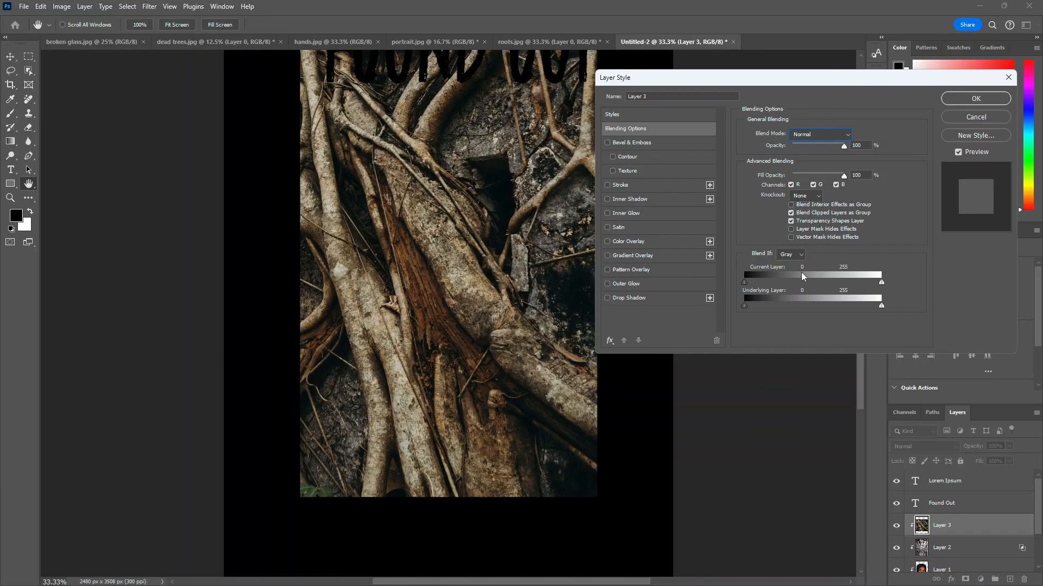
pyautogui.click(829, 134)
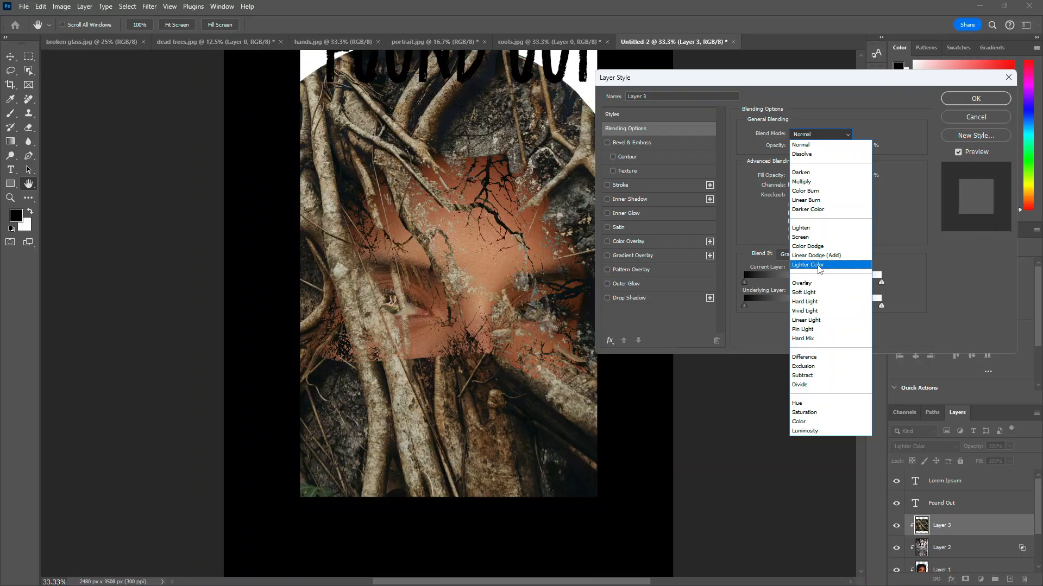
pyautogui.click(819, 265)
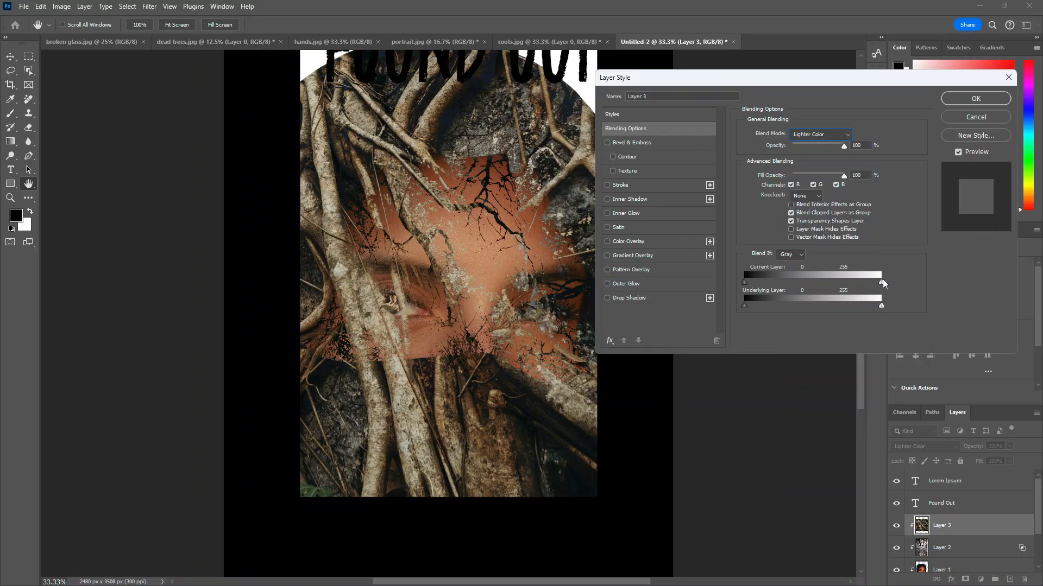
pyautogui.moveTo(860, 282); pyautogui.dragTo(899, 285)
pyautogui.moveTo(778, 282); pyautogui.dragTo(785, 282)
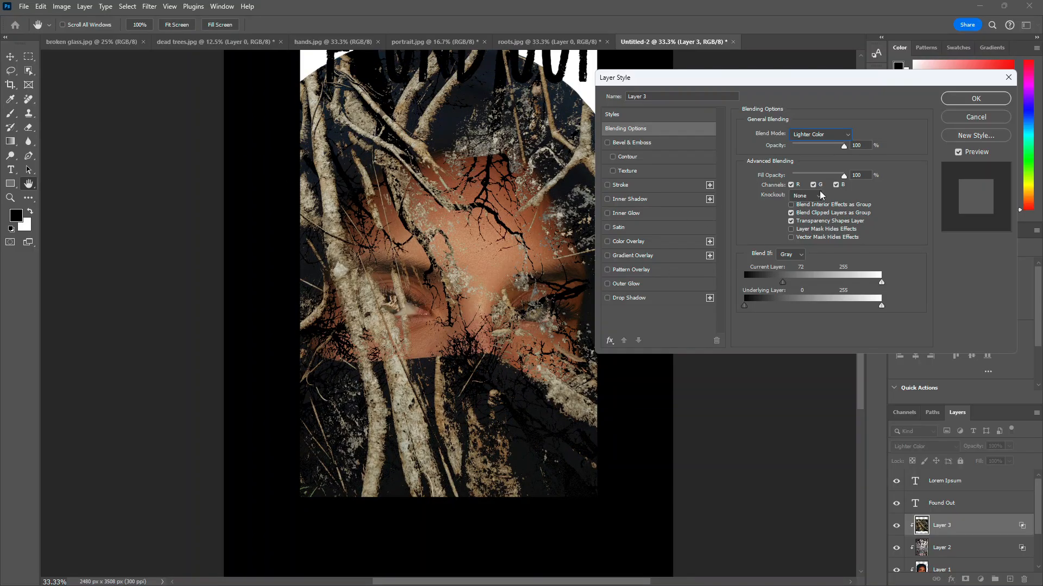
pyautogui.moveTo(822, 81); pyautogui.dragTo(860, 76)
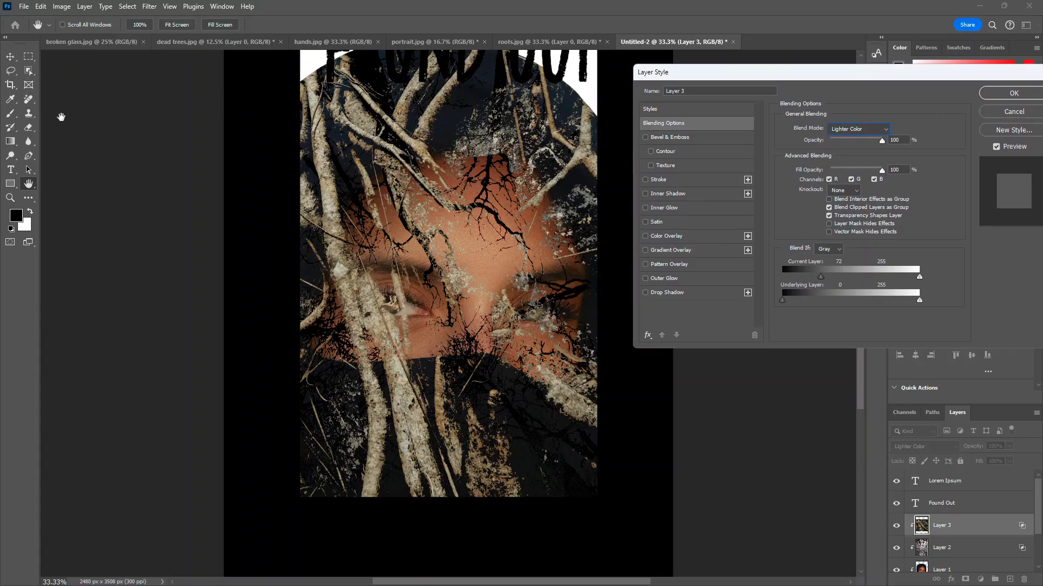
pyautogui.press('Return')
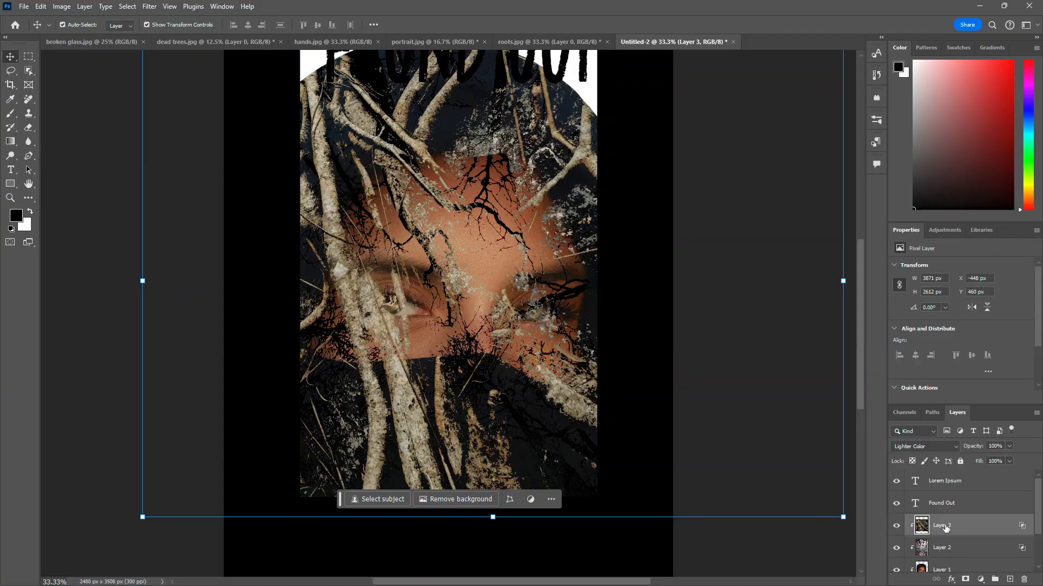
# Step: Erase the roots over the portrait's eyes, brow and forehead with a 70 px Eraser brush
pyautogui.click(30, 129)
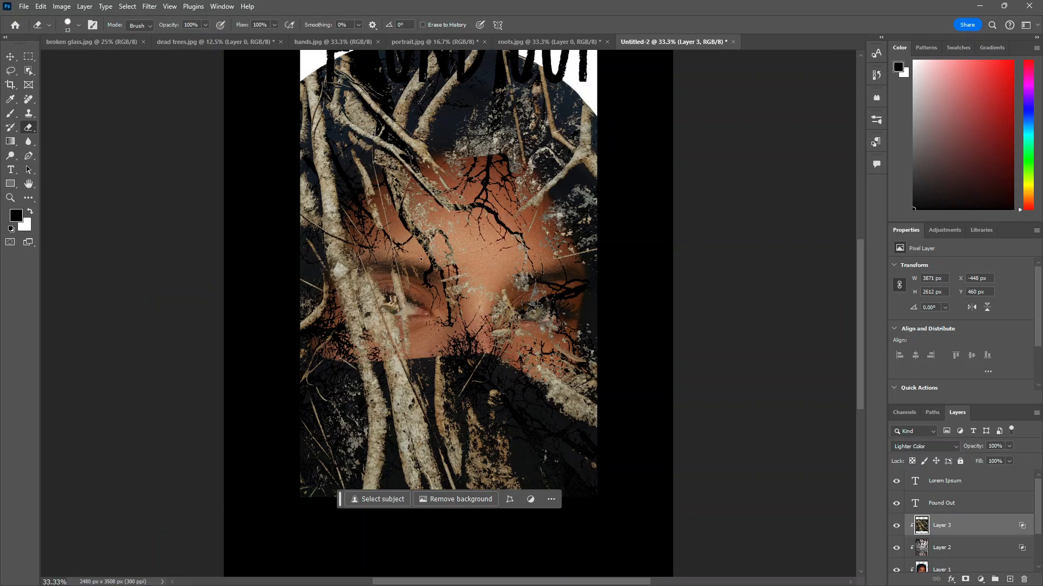
pyautogui.click(79, 25)
pyautogui.moveTo(65, 60); pyautogui.dragTo(85, 62)
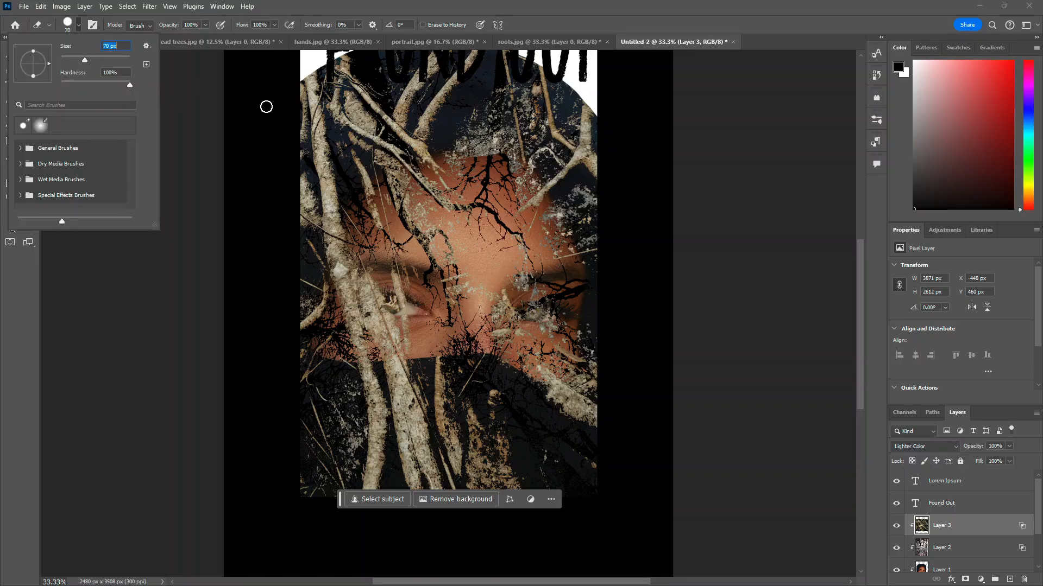
pyautogui.moveTo(436, 300)
pyautogui.mouseDown()
pyautogui.moveTo(434, 276)
pyautogui.moveTo(452, 302)
pyautogui.moveTo(448, 260)
pyautogui.moveTo(434, 242)
pyautogui.moveTo(459, 209)
pyautogui.moveTo(453, 189)
pyautogui.moveTo(405, 196)
pyautogui.moveTo(397, 302)
pyautogui.moveTo(356, 310)
pyautogui.moveTo(353, 290)
pyautogui.moveTo(387, 288)
pyautogui.moveTo(376, 279)
pyautogui.moveTo(388, 273)
pyautogui.moveTo(375, 321)
pyautogui.moveTo(420, 324)
pyautogui.moveTo(358, 334)
pyautogui.moveTo(391, 344)
pyautogui.moveTo(530, 302)
pyautogui.moveTo(486, 288)
pyautogui.moveTo(543, 304)
pyautogui.moveTo(554, 320)
pyautogui.moveTo(574, 317)
pyautogui.moveTo(536, 346)
pyautogui.moveTo(487, 344)
pyautogui.moveTo(531, 353)
pyautogui.moveTo(563, 343)
pyautogui.mouseUp()
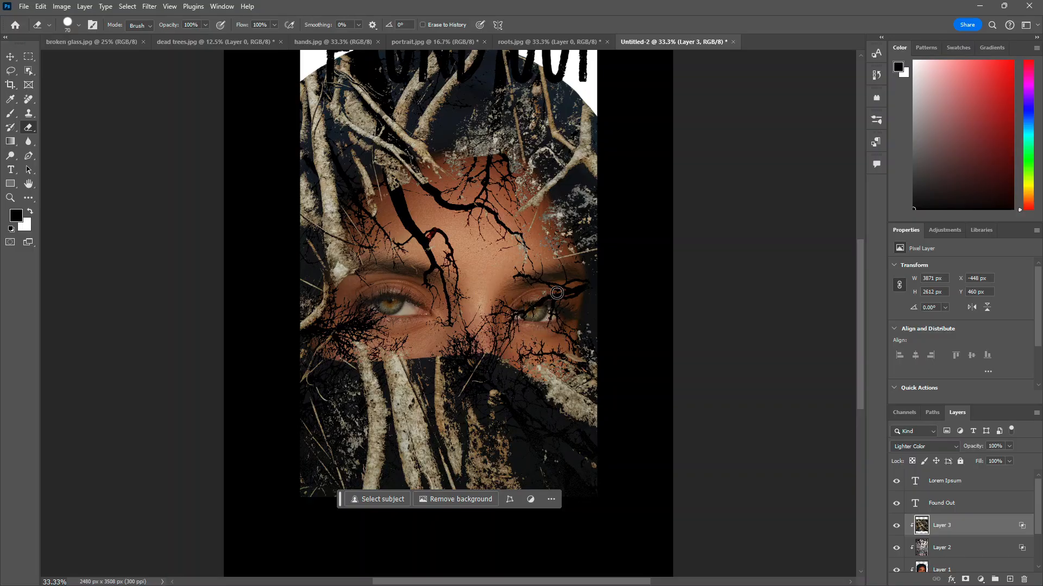
pyautogui.moveTo(375, 274)
pyautogui.mouseDown()
pyautogui.moveTo(353, 253)
pyautogui.moveTo(366, 276)
pyautogui.moveTo(328, 269)
pyautogui.moveTo(339, 282)
pyautogui.mouseUp()
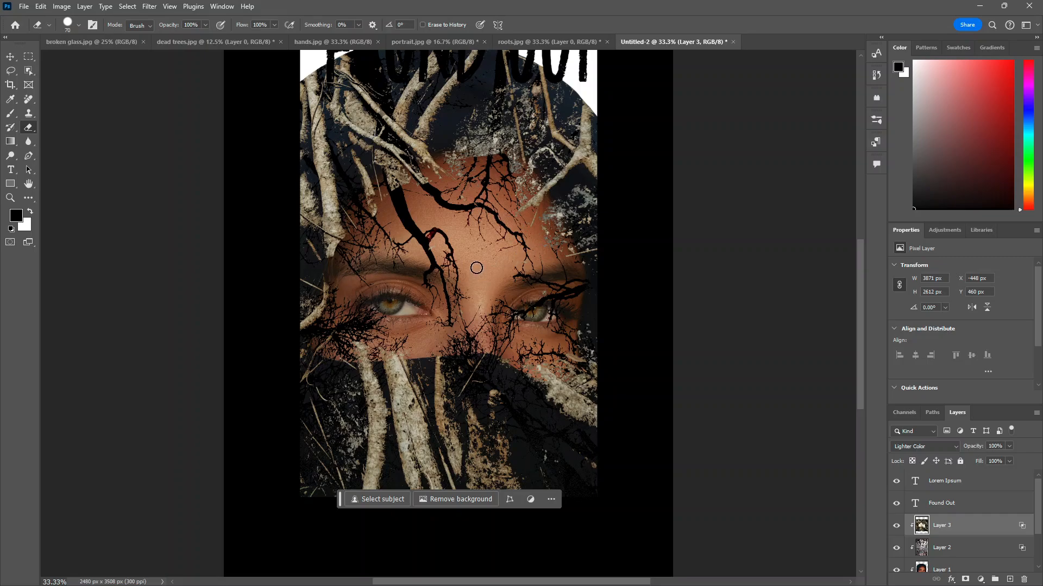
pyautogui.scroll(-1, 443, 247)
pyautogui.scroll(1, 444, 244)
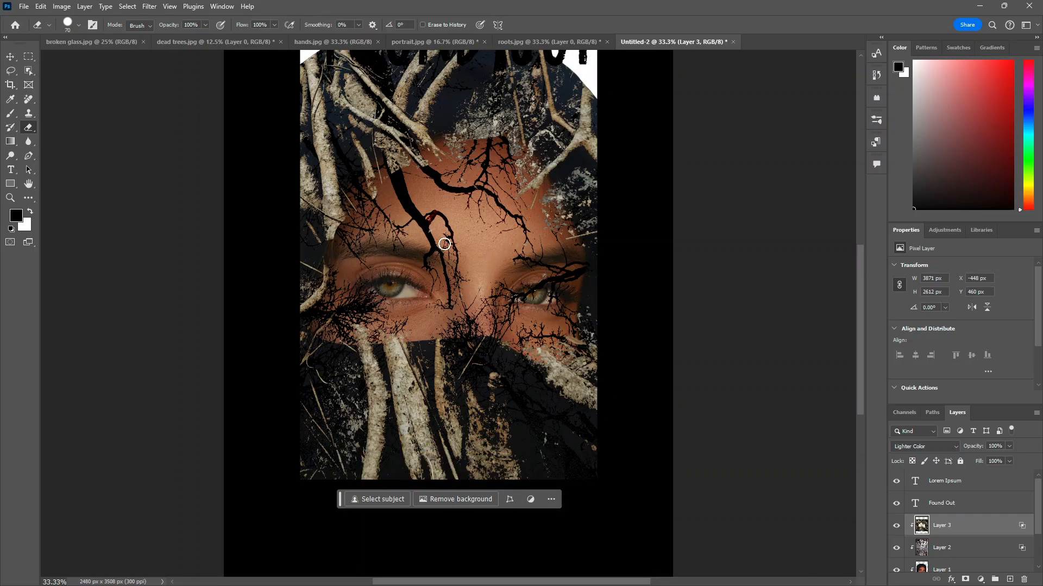
pyautogui.moveTo(345, 346)
pyautogui.mouseDown()
pyautogui.moveTo(500, 333)
pyautogui.moveTo(521, 346)
pyautogui.mouseUp()
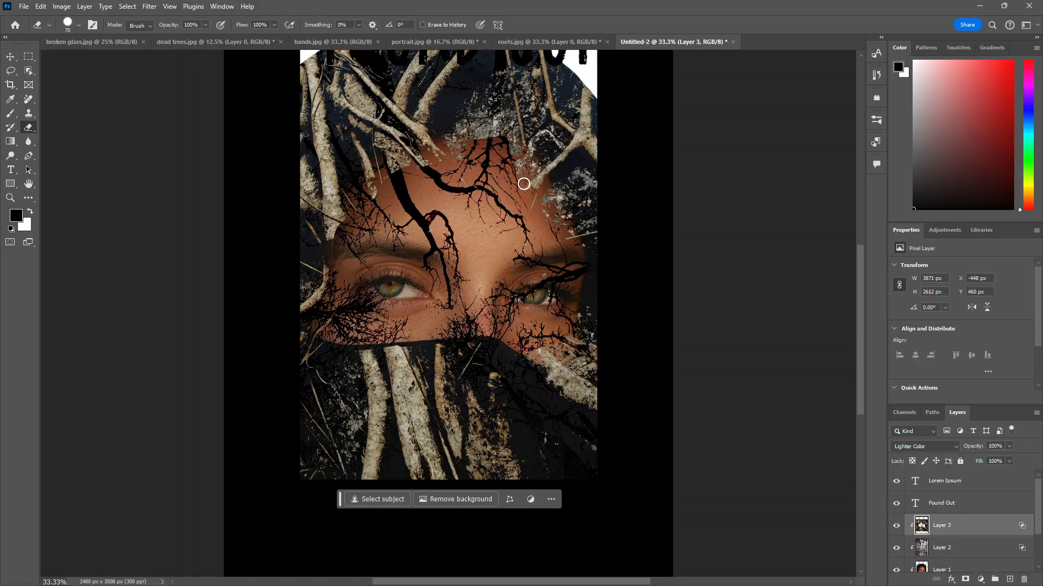
pyautogui.moveTo(444, 148)
pyautogui.mouseDown()
pyautogui.moveTo(468, 148)
pyautogui.moveTo(437, 143)
pyautogui.moveTo(471, 136)
pyautogui.moveTo(521, 166)
pyautogui.mouseUp()
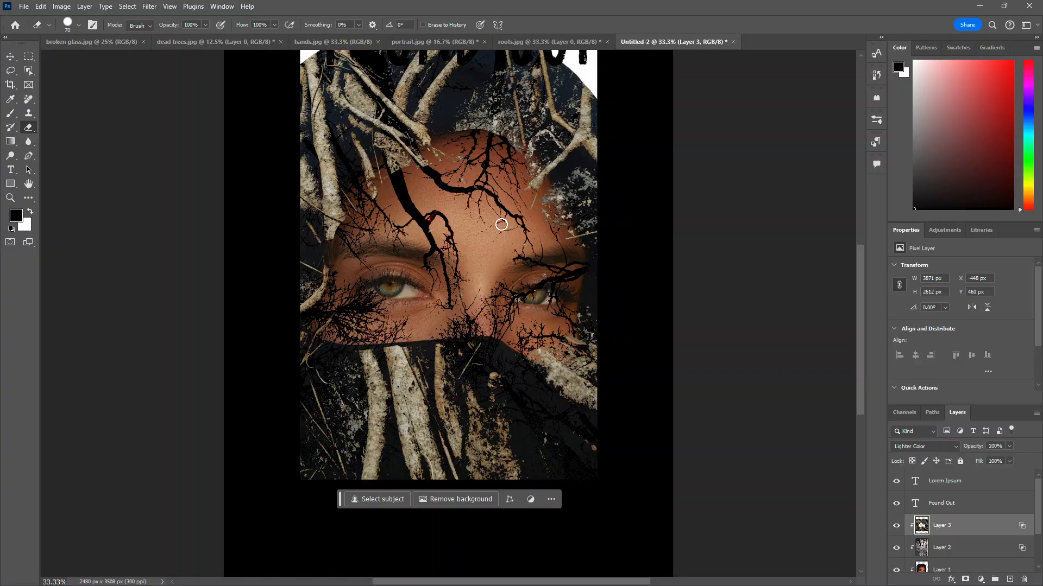
pyautogui.moveTo(443, 158); pyautogui.dragTo(422, 164)
# Step: Reopen the roots layer's blending options and set the Current Layer sliders to 94 and 168
pyautogui.scroll(-2, 435, 216)
pyautogui.scroll(-1, 445, 221)
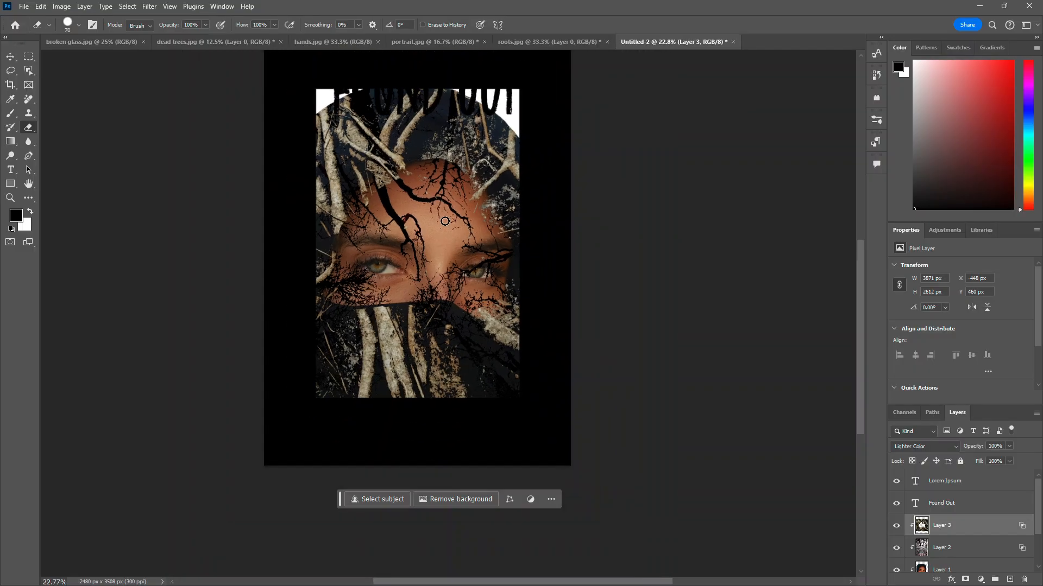
pyautogui.scroll(2, 445, 221)
pyautogui.scroll(-1, 445, 221)
pyautogui.scroll(1, 445, 221)
pyautogui.scroll(2, 445, 221)
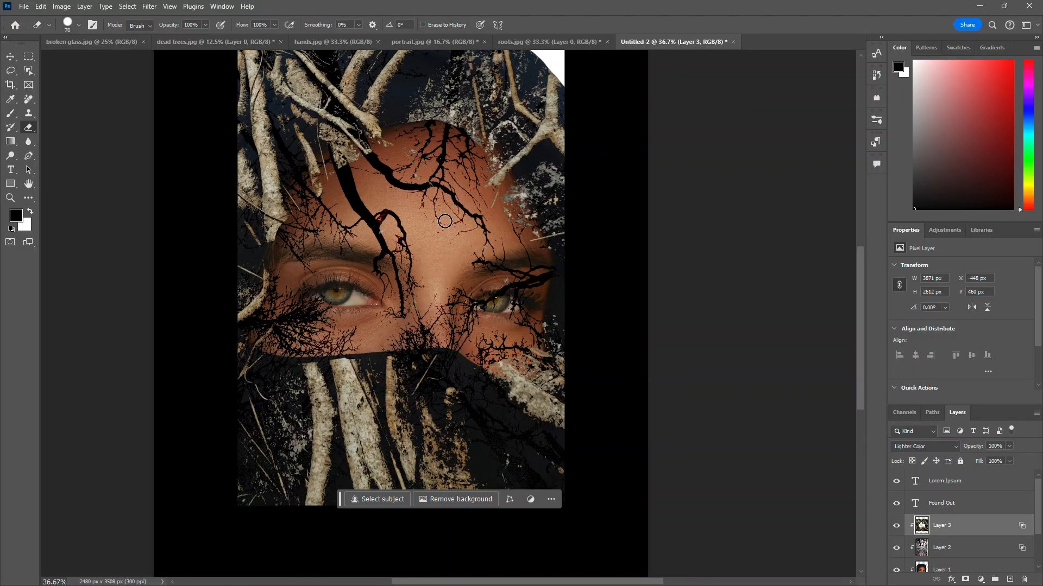
pyautogui.rightClick(946, 525)
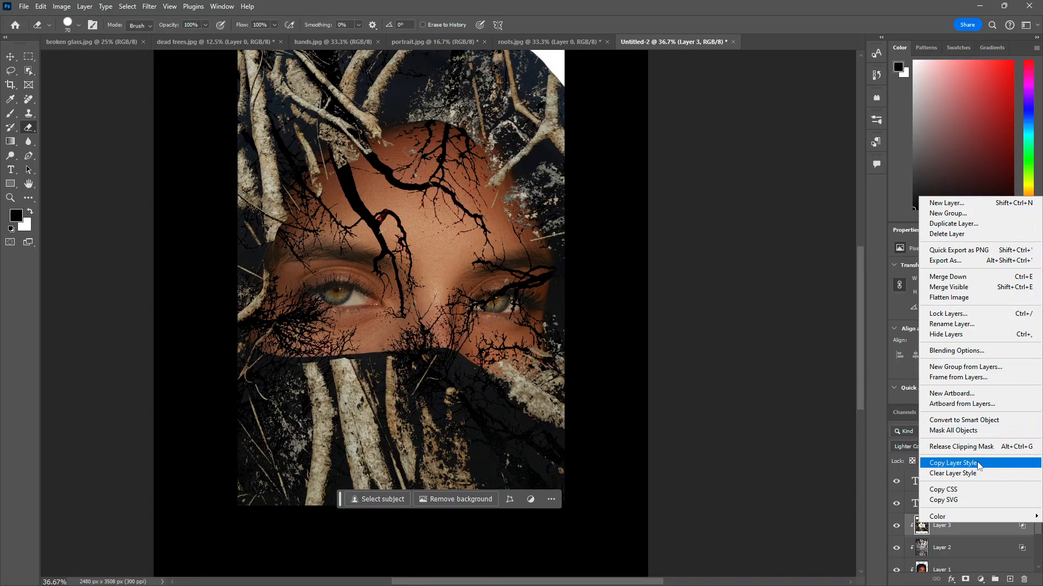
pyautogui.click(984, 352)
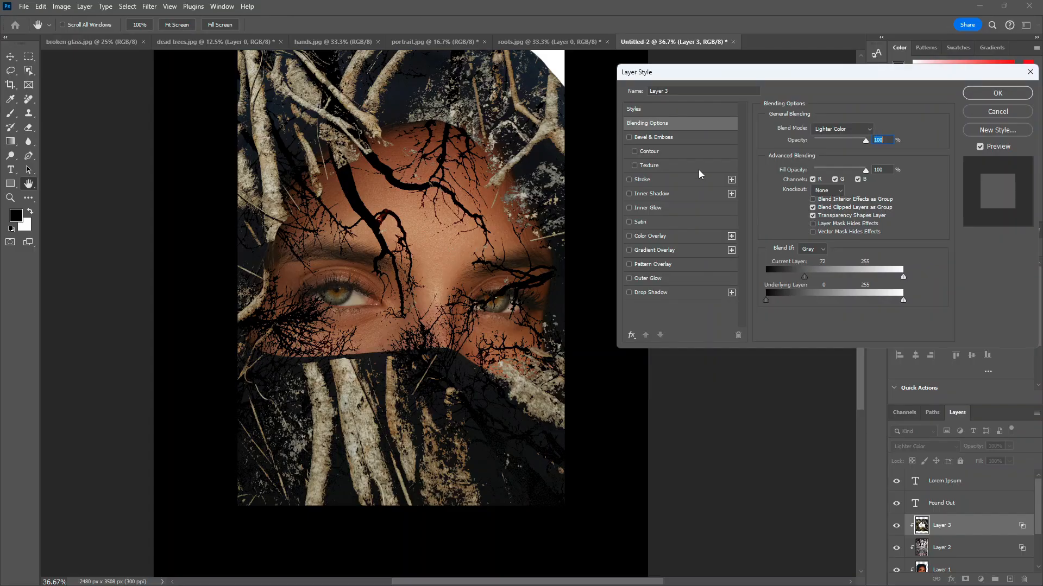
pyautogui.moveTo(721, 78); pyautogui.dragTo(747, 60)
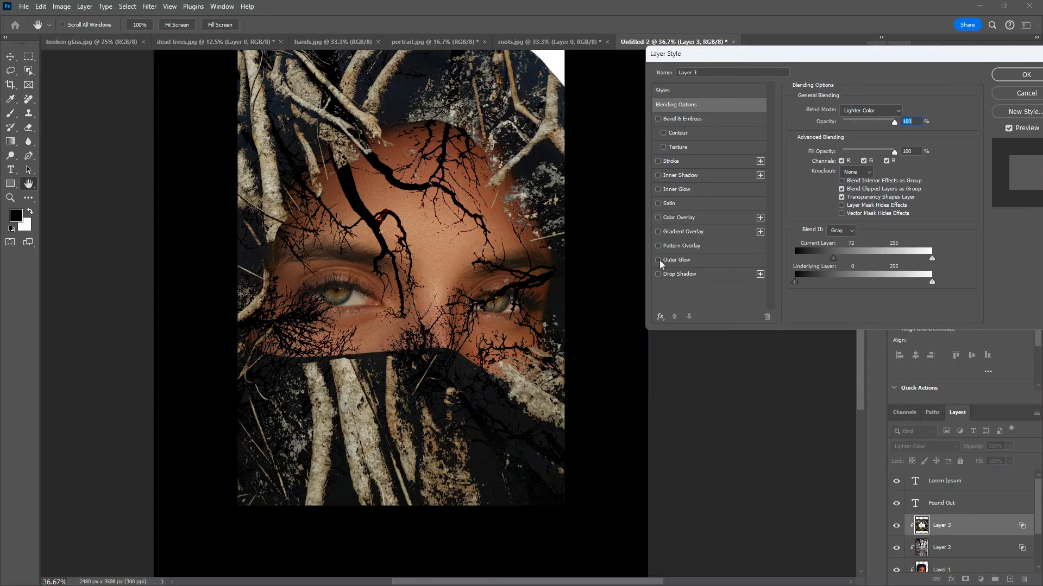
pyautogui.click(663, 149)
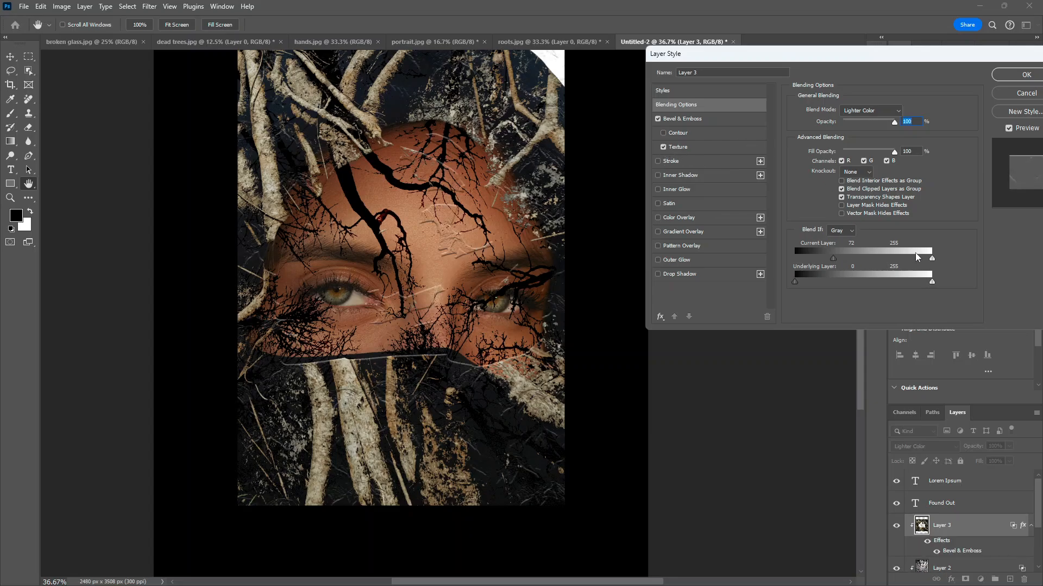
pyautogui.moveTo(931, 260); pyautogui.dragTo(845, 259)
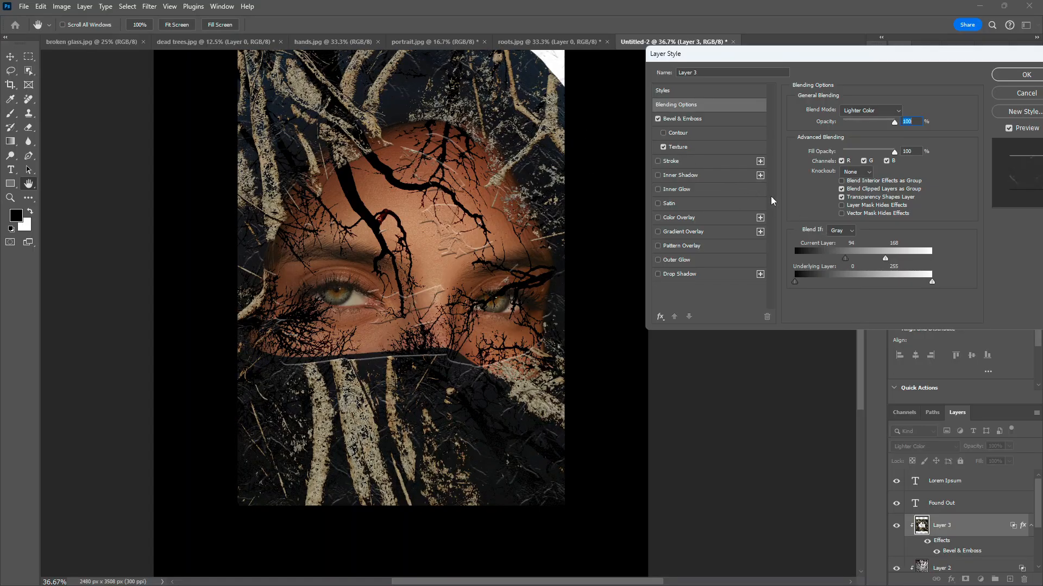
# Step: Set the layer's Fill Opacity to 75% and Opacity to 100%, trying Bevel & Emboss and Color Overlay before clearing them
pyautogui.moveTo(894, 152); pyautogui.dragTo(883, 125)
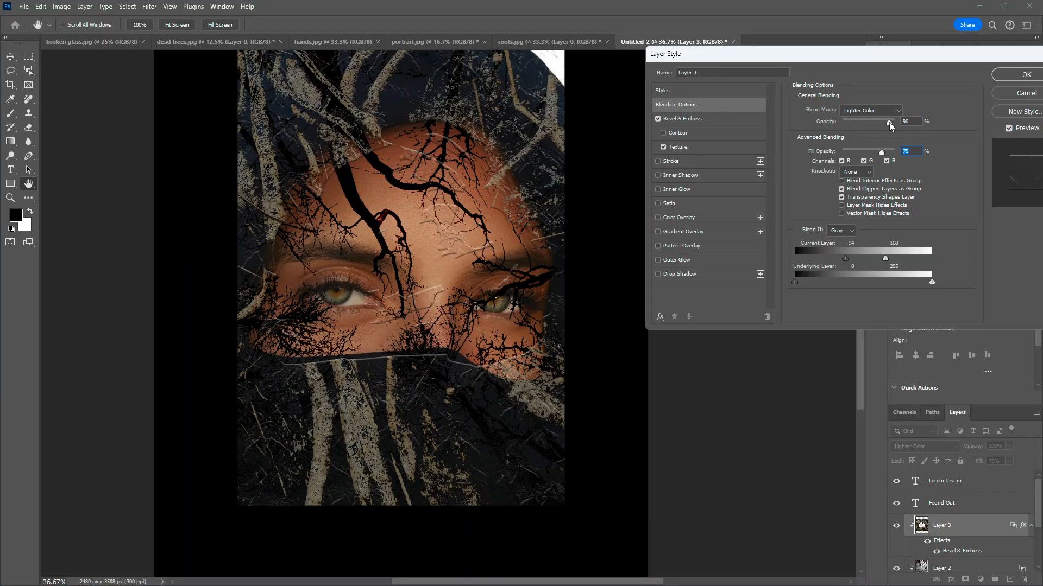
pyautogui.click(664, 133)
pyautogui.click(664, 134)
pyautogui.click(663, 147)
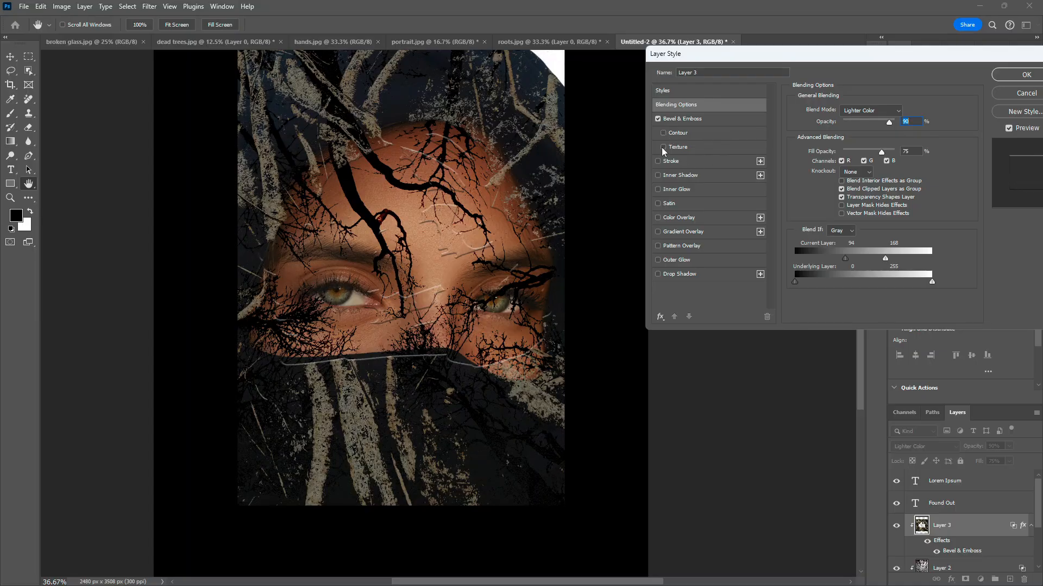
pyautogui.click(659, 218)
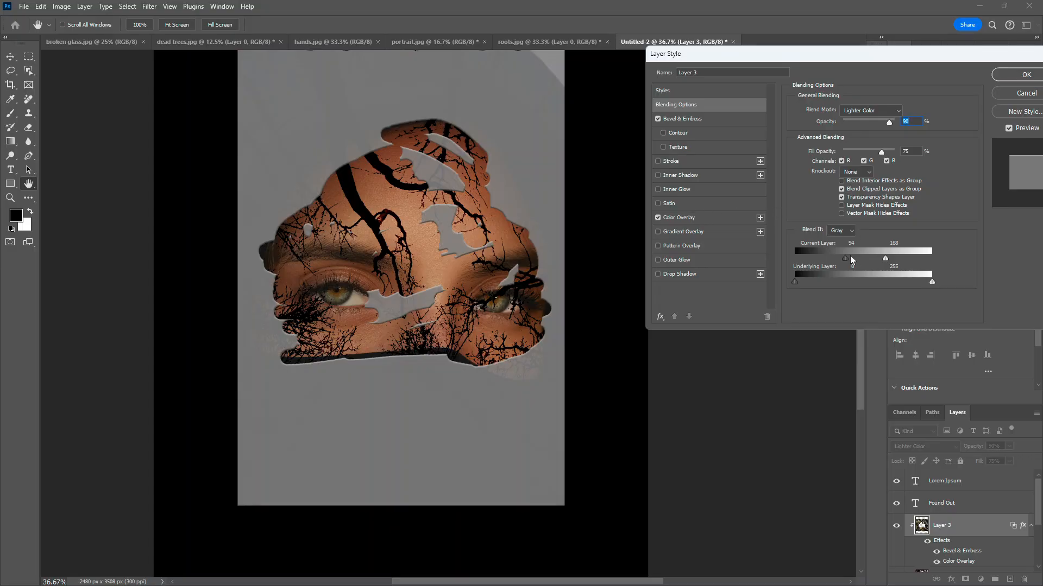
pyautogui.moveTo(889, 125); pyautogui.dragTo(923, 107)
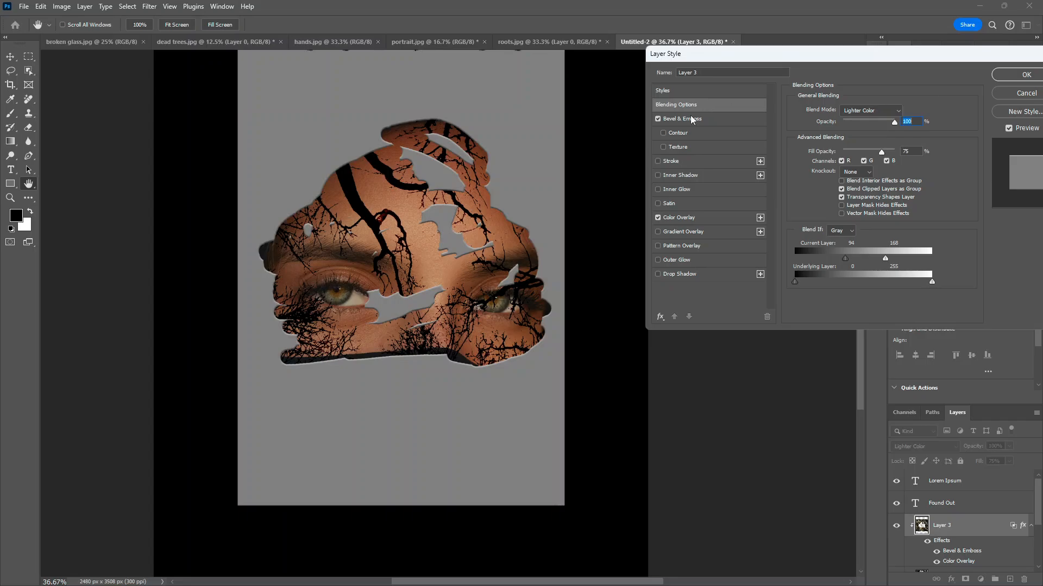
pyautogui.click(658, 218)
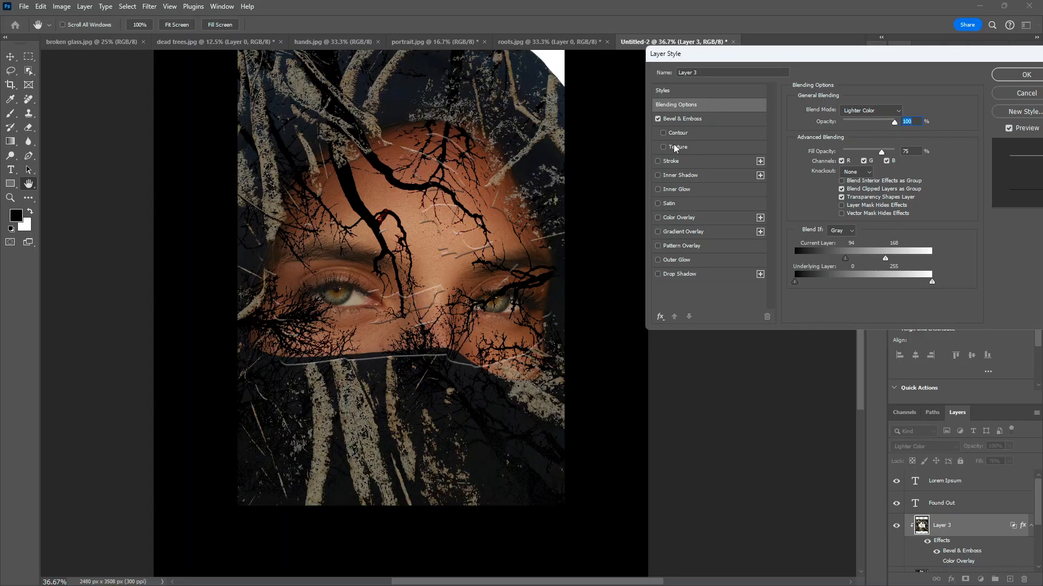
pyautogui.click(659, 119)
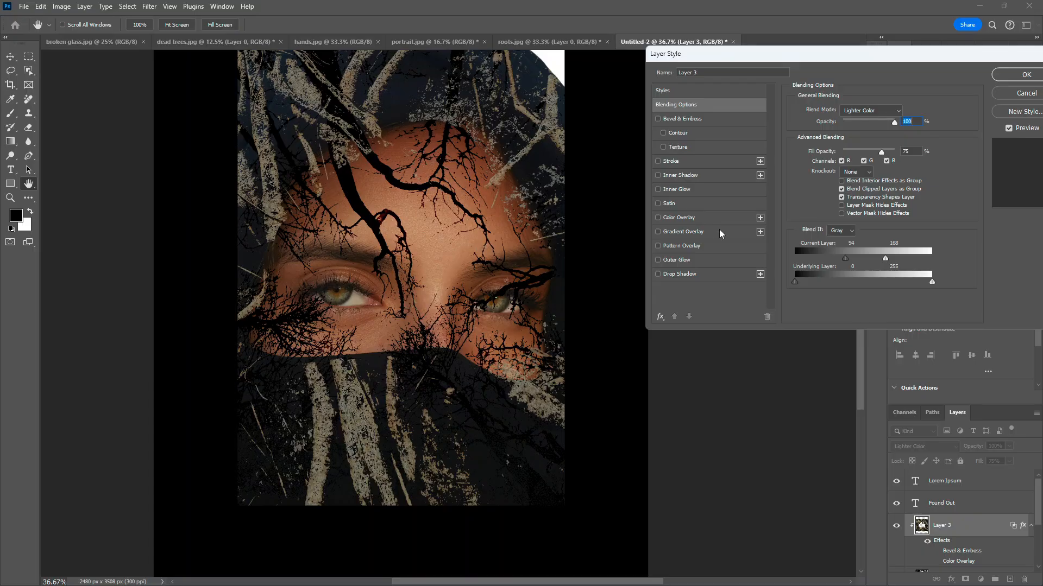
# Step: Add a Drop Shadow at 30% opacity, 0 px distance and 58 px size, then apply the layer style
pyautogui.click(659, 275)
pyautogui.moveTo(895, 128); pyautogui.dragTo(947, 122)
pyautogui.click(689, 275)
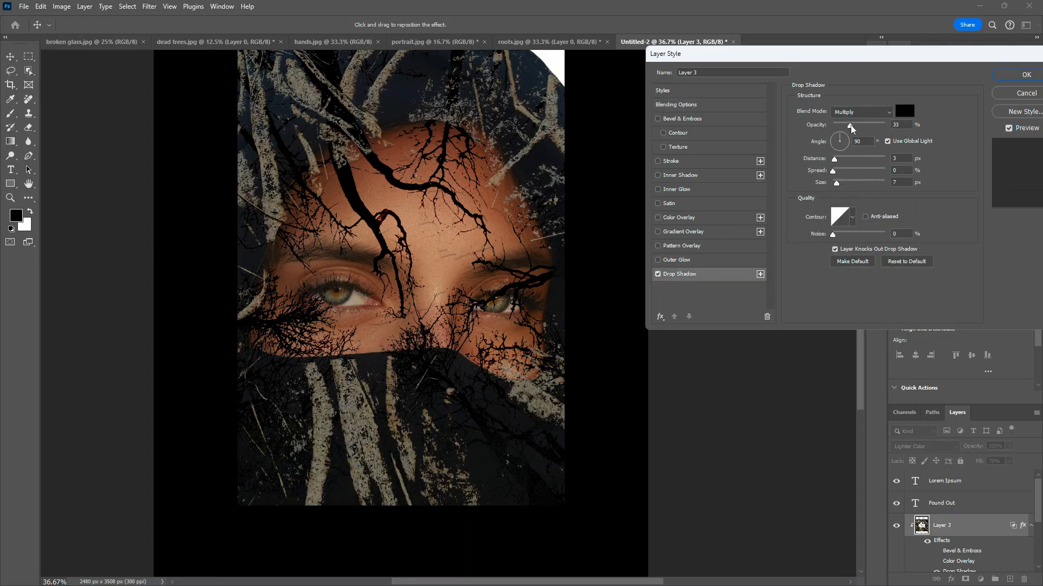
pyautogui.moveTo(851, 127); pyautogui.dragTo(845, 183)
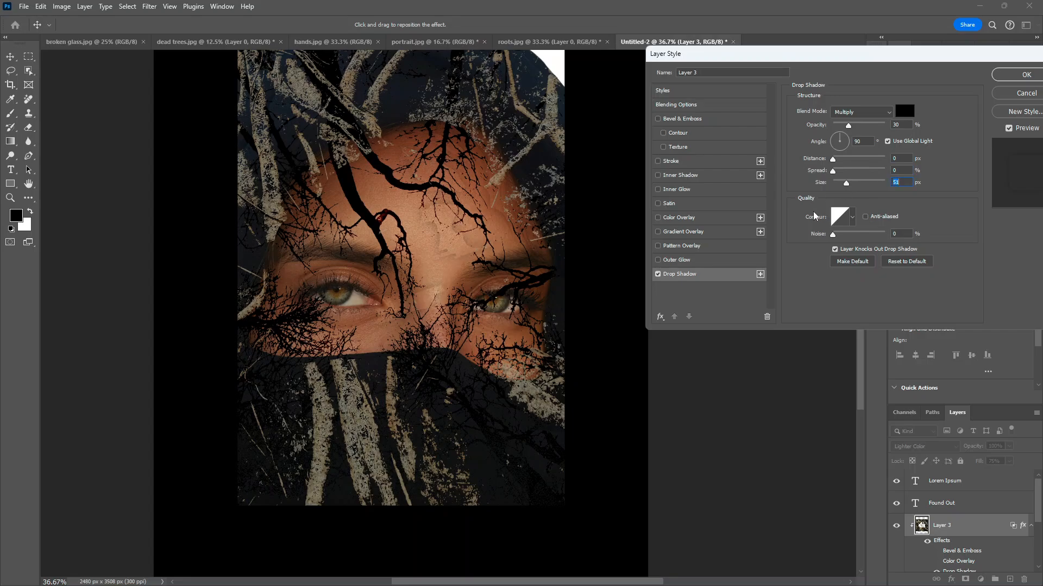
pyautogui.click(1023, 79)
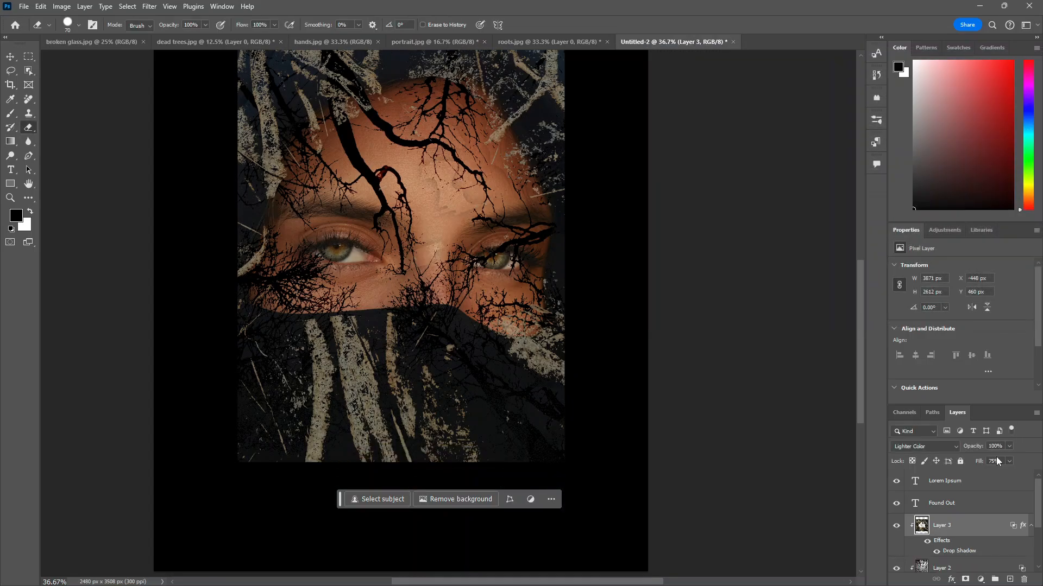
# Step: Switch to the hands.jpg document
pyautogui.scroll(2, 414, 357)
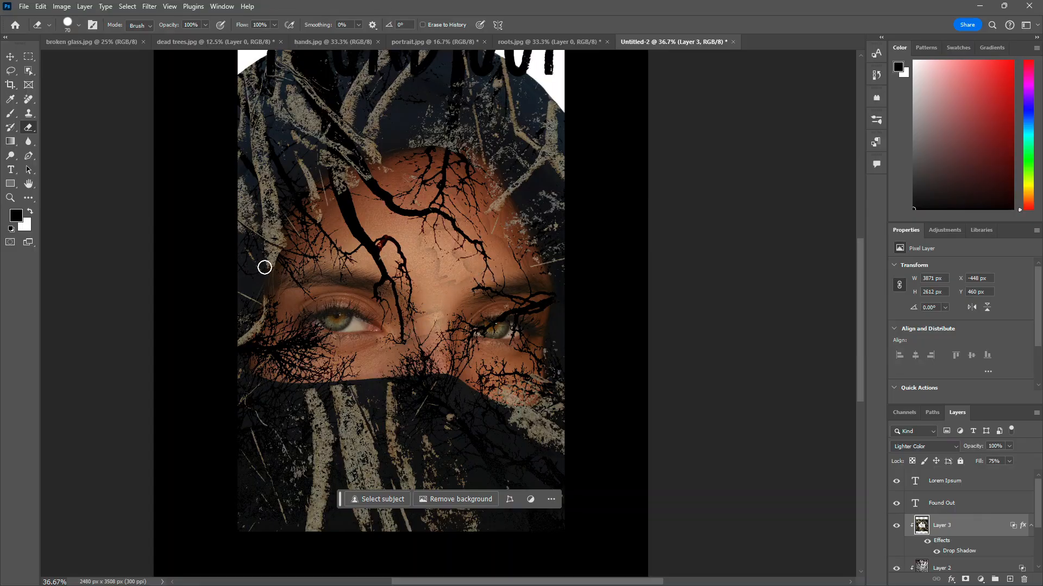
pyautogui.click(10, 57)
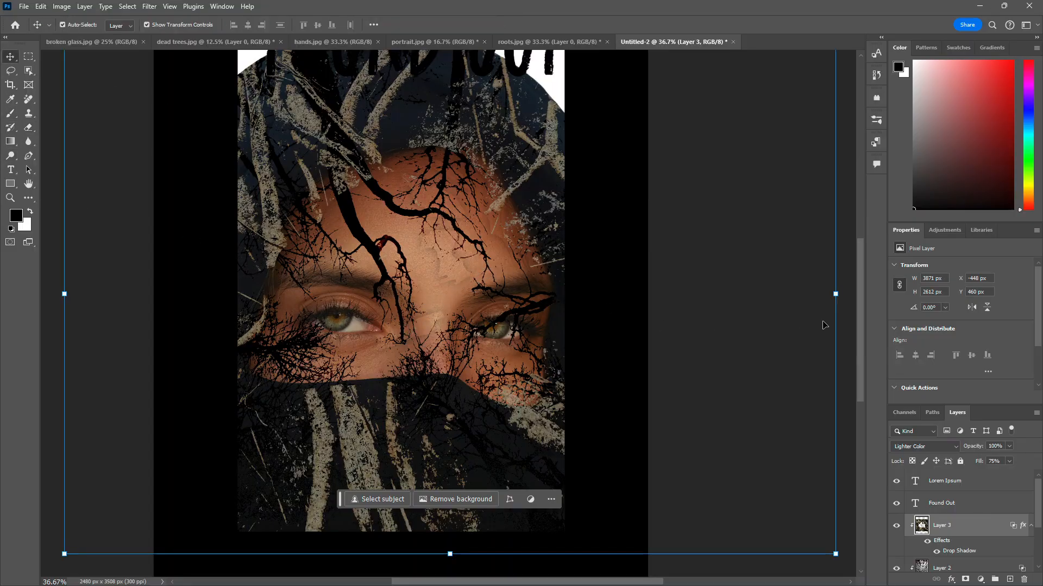
pyautogui.scroll(-2, 975, 495)
pyautogui.scroll(2, 974, 497)
pyautogui.click(323, 38)
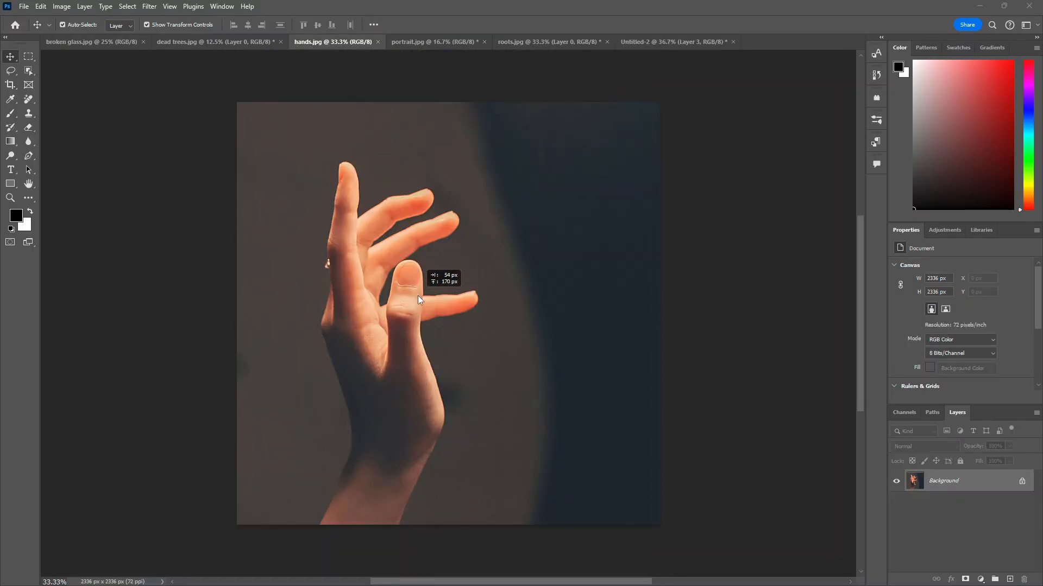
# Step: Unlock the hands image and bring it into the poster document as a new layer
pyautogui.moveTo(418, 296); pyautogui.dragTo(409, 332)
pyautogui.click(478, 312)
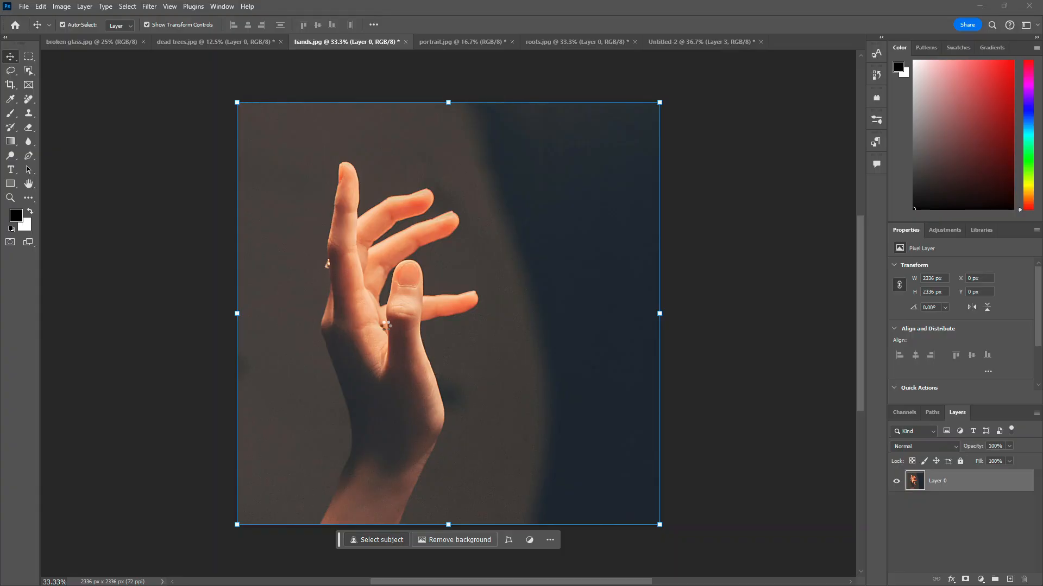
pyautogui.moveTo(395, 341); pyautogui.dragTo(396, 423)
pyautogui.moveTo(396, 476); pyautogui.dragTo(429, 411)
pyautogui.scroll(-3, 419, 426)
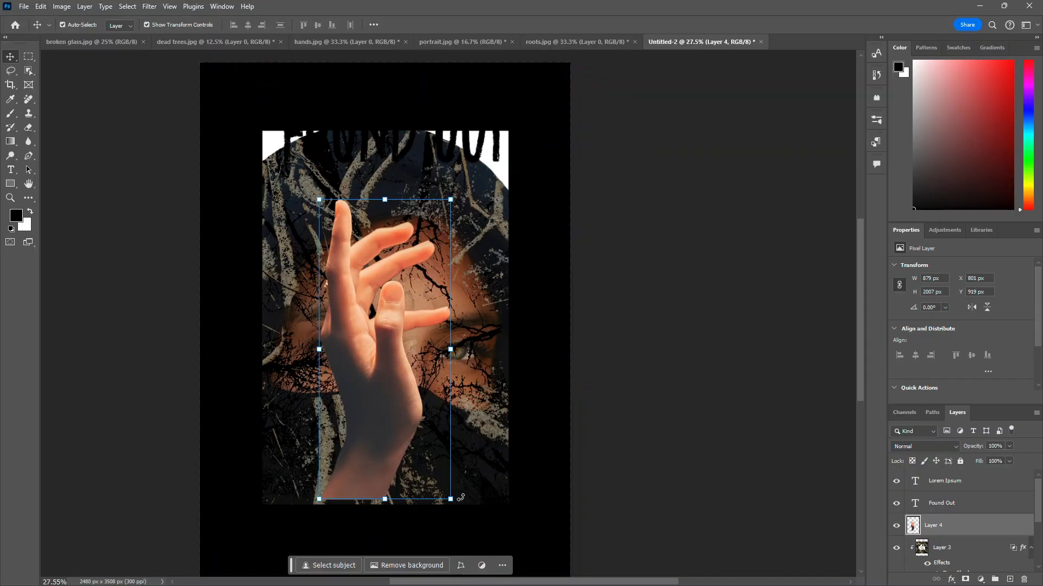
# Step: Rotate the hand about -43° and scale it to about 78%, placing it over the lower face
pyautogui.moveTo(457, 505); pyautogui.dragTo(543, 416)
pyautogui.moveTo(432, 428); pyautogui.dragTo(482, 518)
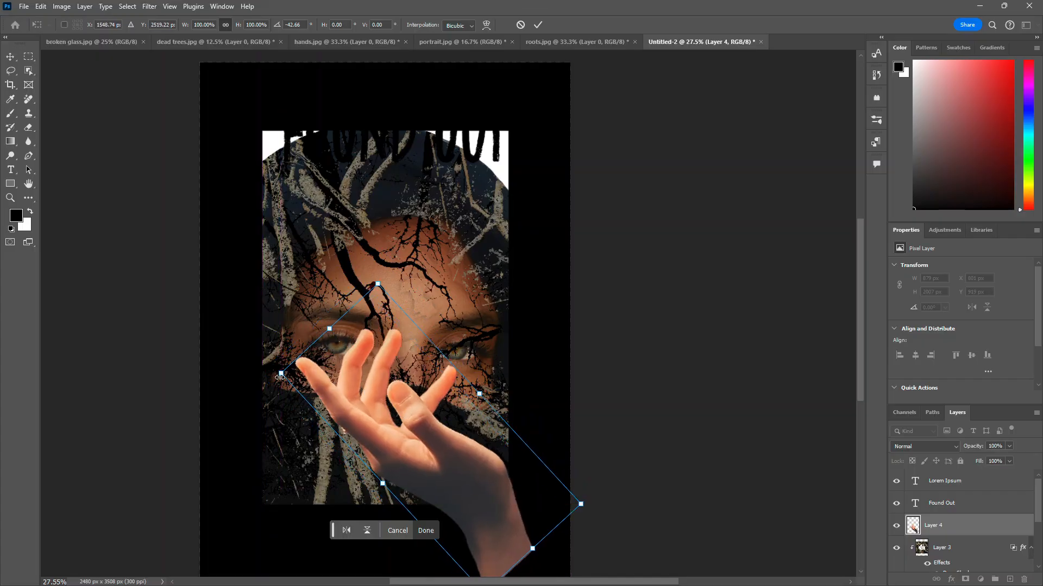
pyautogui.moveTo(281, 374); pyautogui.dragTo(315, 389)
pyautogui.moveTo(448, 467)
pyautogui.mouseDown()
pyautogui.moveTo(465, 474)
pyautogui.moveTo(450, 455)
pyautogui.mouseUp()
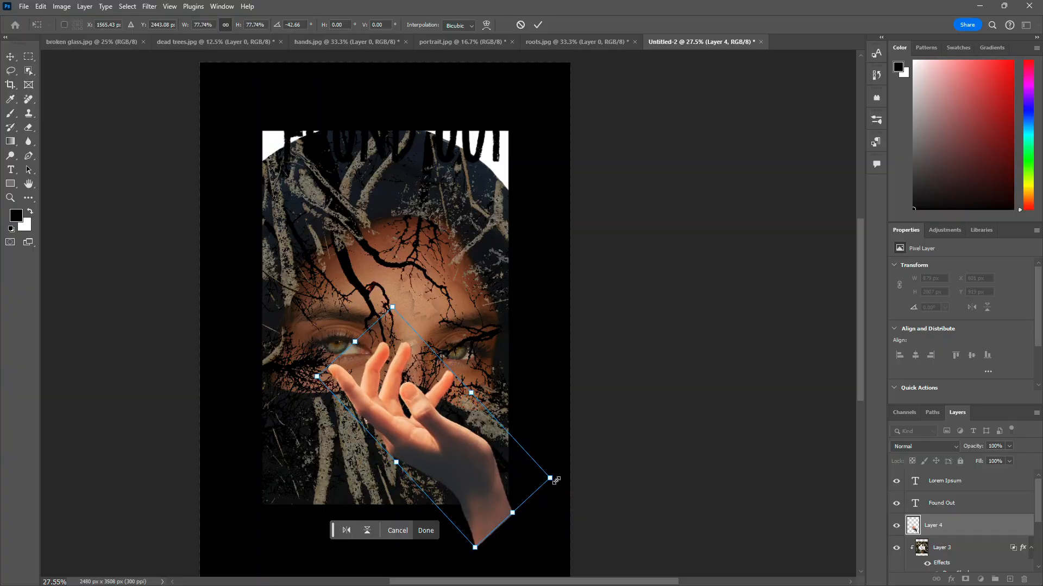
pyautogui.moveTo(564, 483); pyautogui.dragTo(570, 460)
pyautogui.moveTo(506, 487); pyautogui.dragTo(494, 481)
pyautogui.press('Return')
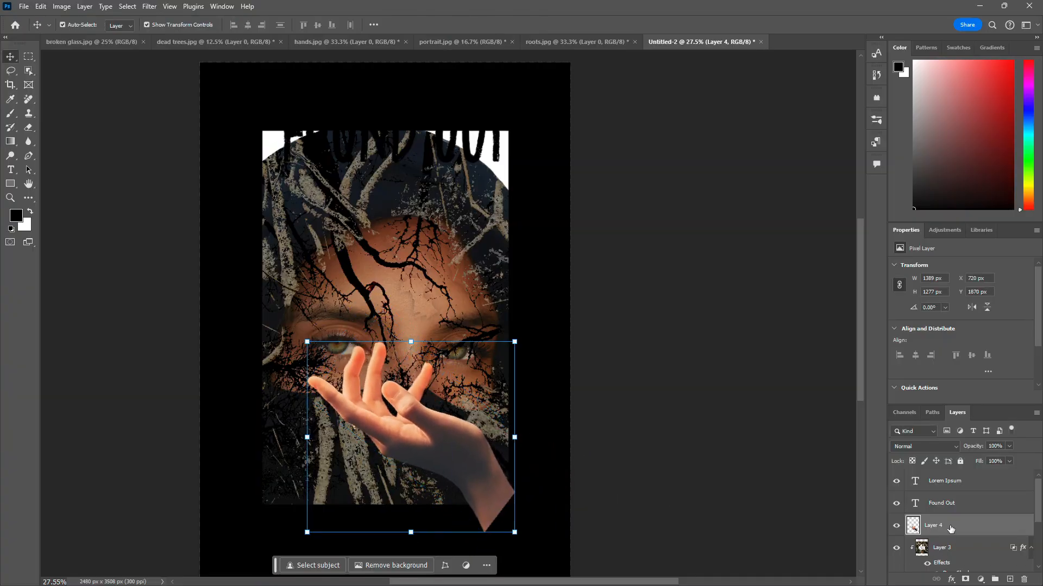
# Step: Clip the hands layer to the layer below and nudge it into position
pyautogui.rightClick(950, 526)
pyautogui.click(962, 475)
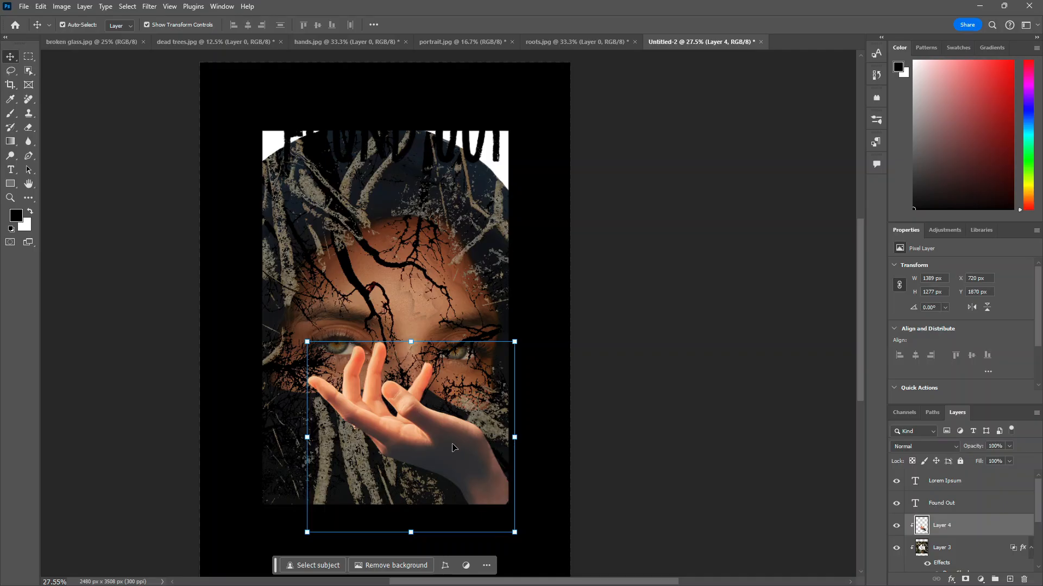
pyautogui.moveTo(451, 444)
pyautogui.mouseDown()
pyautogui.moveTo(425, 450)
pyautogui.moveTo(444, 450)
pyautogui.mouseUp()
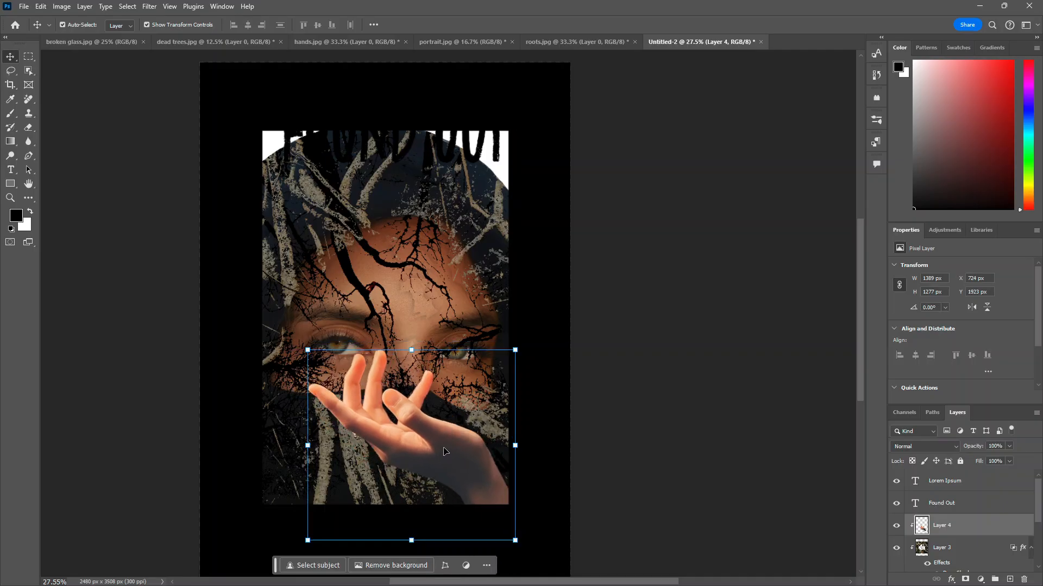
# Step: Resize the hand layer so it spans the lower part of the rectangle
pyautogui.moveTo(537, 557); pyautogui.dragTo(571, 524)
pyautogui.moveTo(484, 470)
pyautogui.mouseDown()
pyautogui.moveTo(471, 474)
pyautogui.moveTo(480, 478)
pyautogui.mouseUp()
pyautogui.press('Escape')
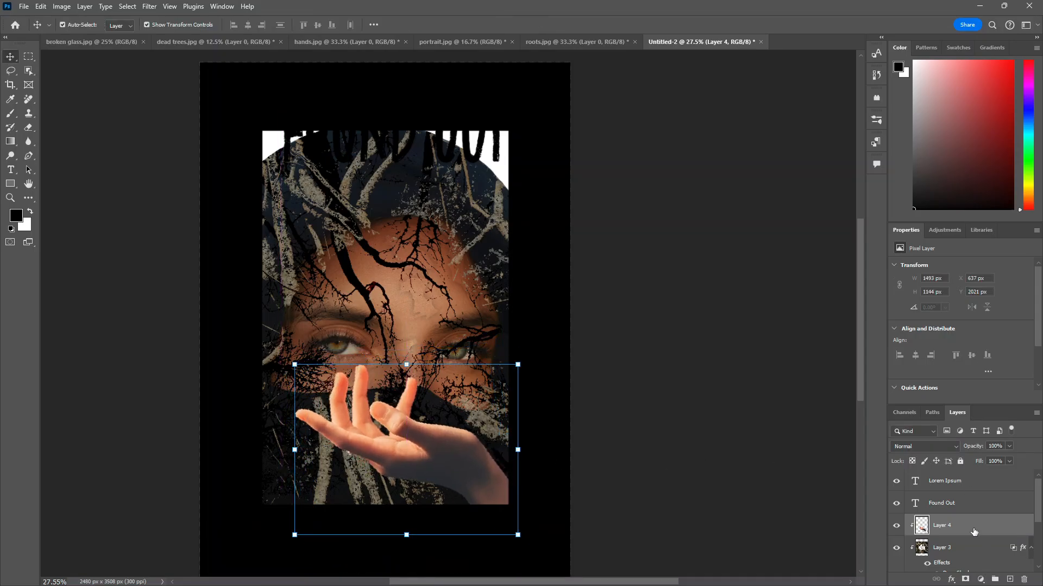
# Step: Open the hands layer's Blending Options, keeping Blend If set to Gray
pyautogui.rightClick(973, 529)
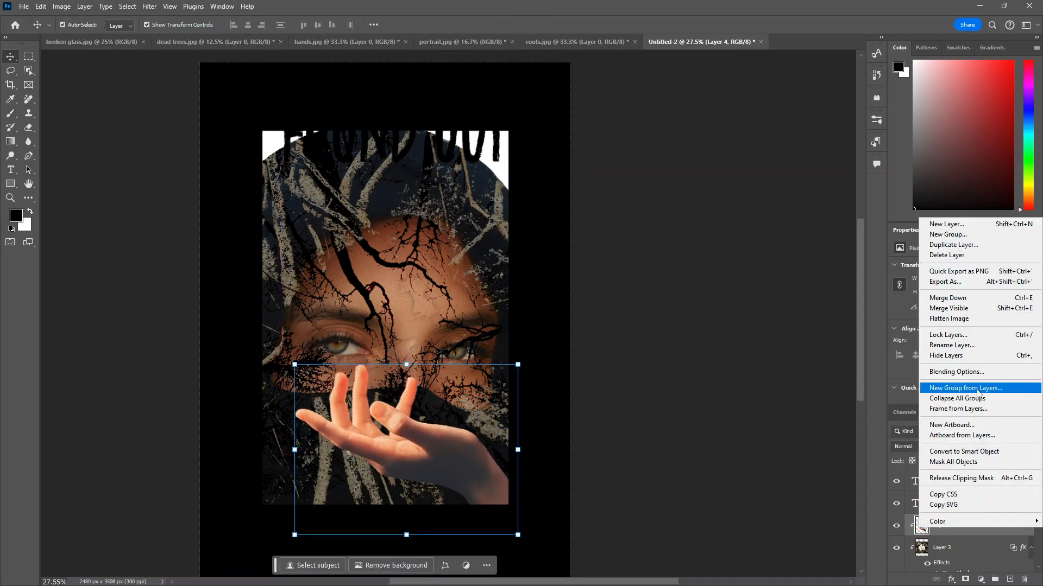
pyautogui.click(962, 371)
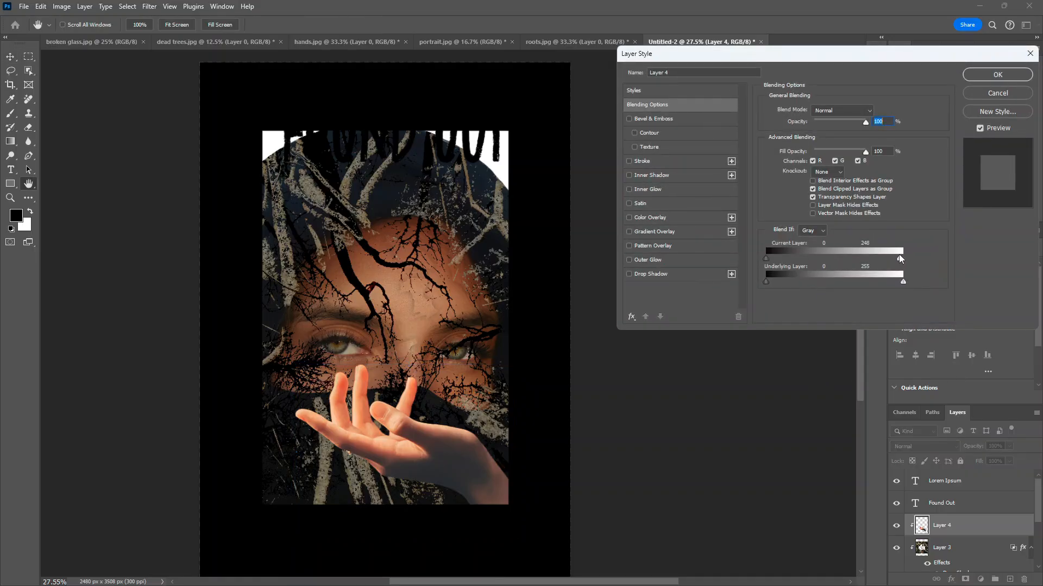
pyautogui.moveTo(900, 259)
pyautogui.mouseDown()
pyautogui.moveTo(881, 258)
pyautogui.moveTo(905, 259)
pyautogui.mouseUp()
pyautogui.moveTo(746, 258); pyautogui.dragTo(747, 256)
pyautogui.click(820, 230)
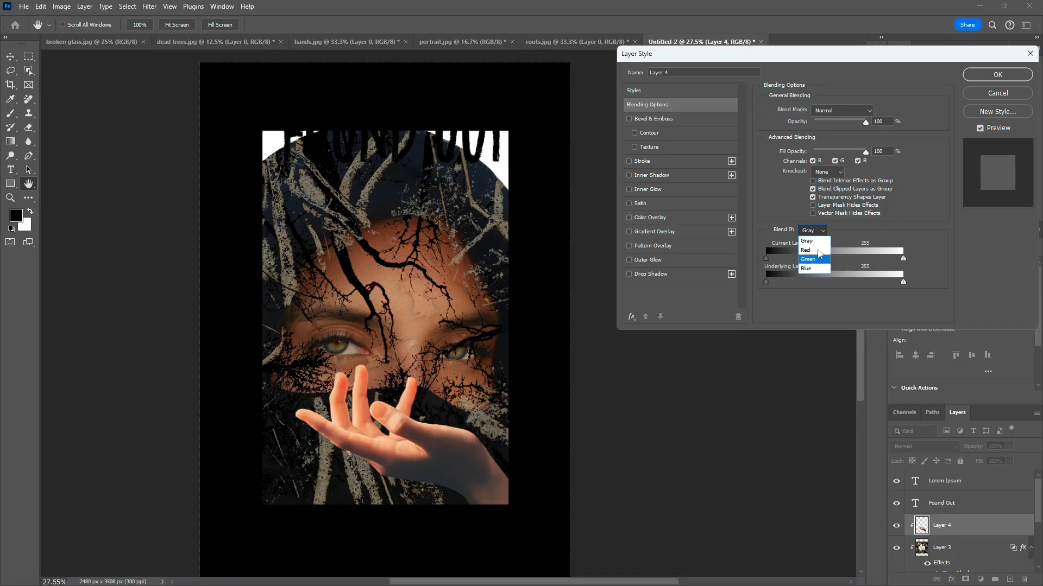
pyautogui.click(822, 238)
# Step: Try unchecking the R, G and B channels, then re-enable all three
pyautogui.click(835, 161)
pyautogui.click(813, 161)
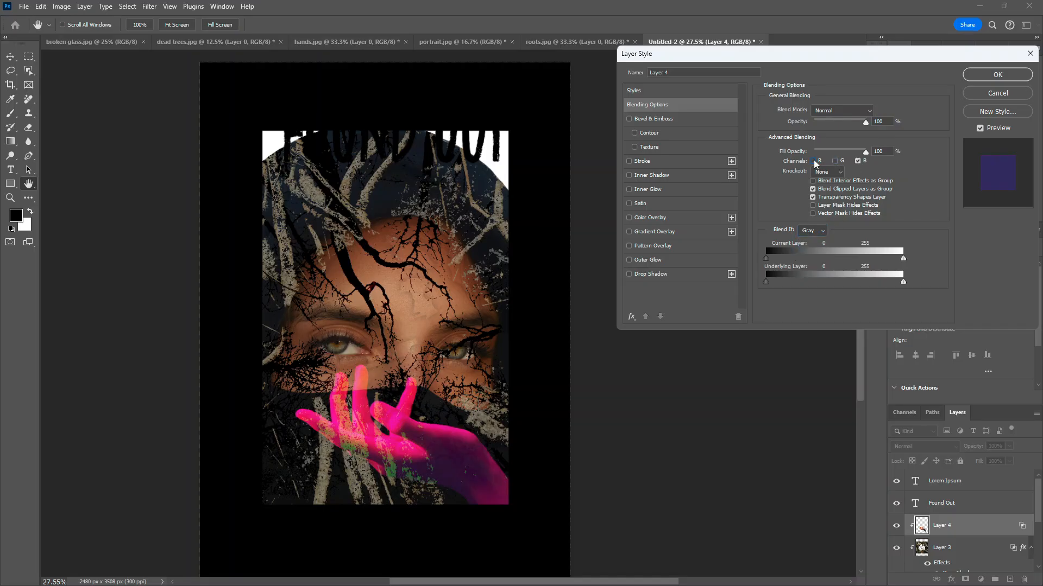
pyautogui.click(859, 161)
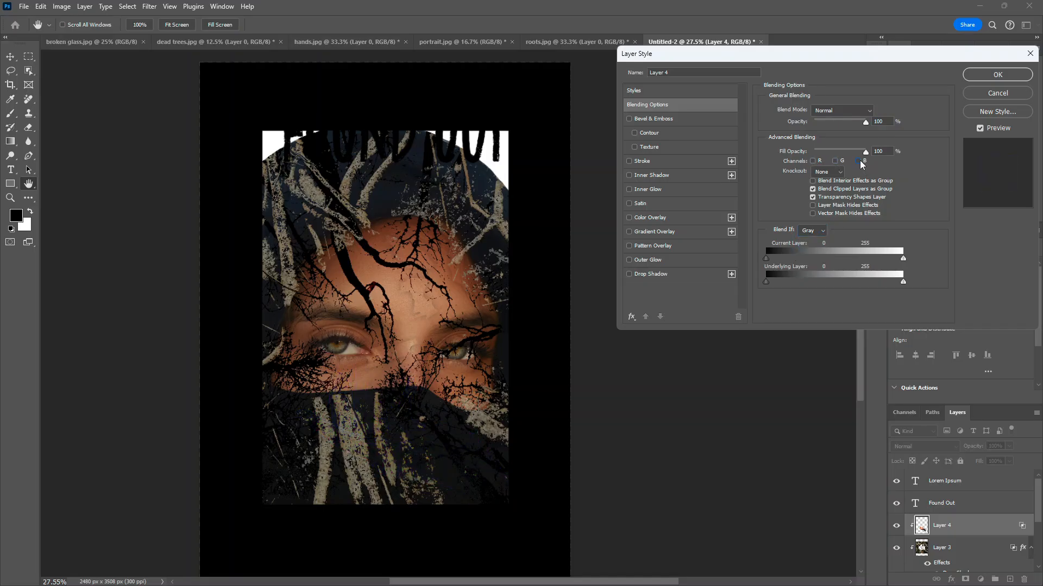
pyautogui.click(859, 162)
pyautogui.click(836, 161)
pyautogui.click(815, 162)
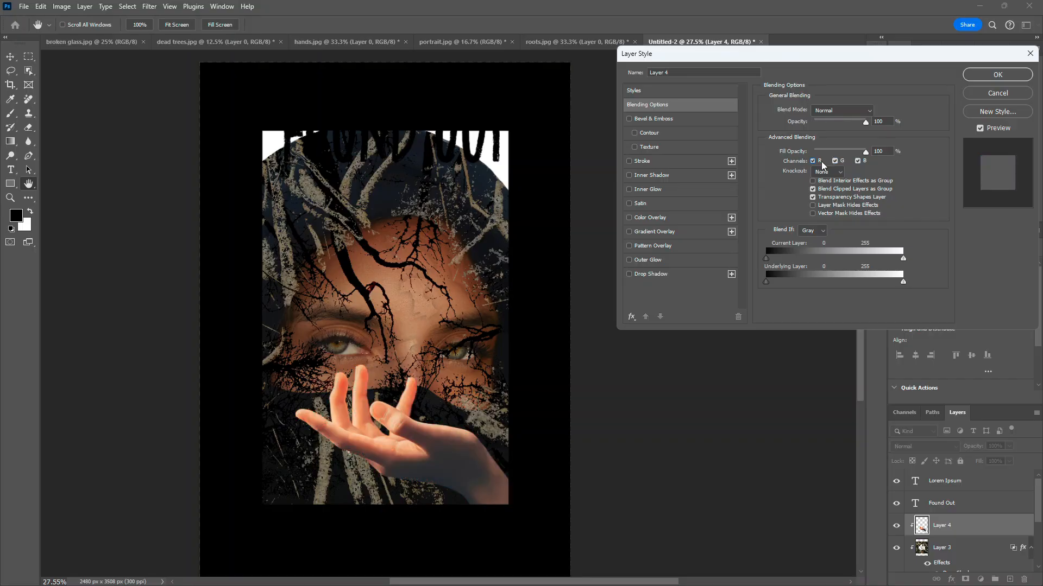
# Step: Set the hands layer's blend mode to Luminosity and adjust the Blend If shadow and highlight sliders
pyautogui.click(847, 111)
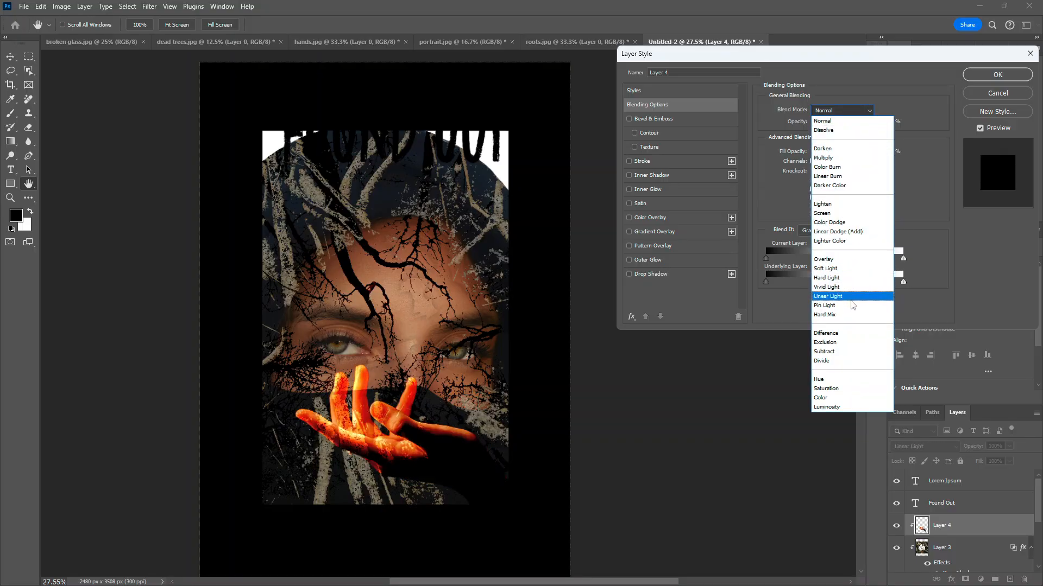
pyautogui.click(845, 409)
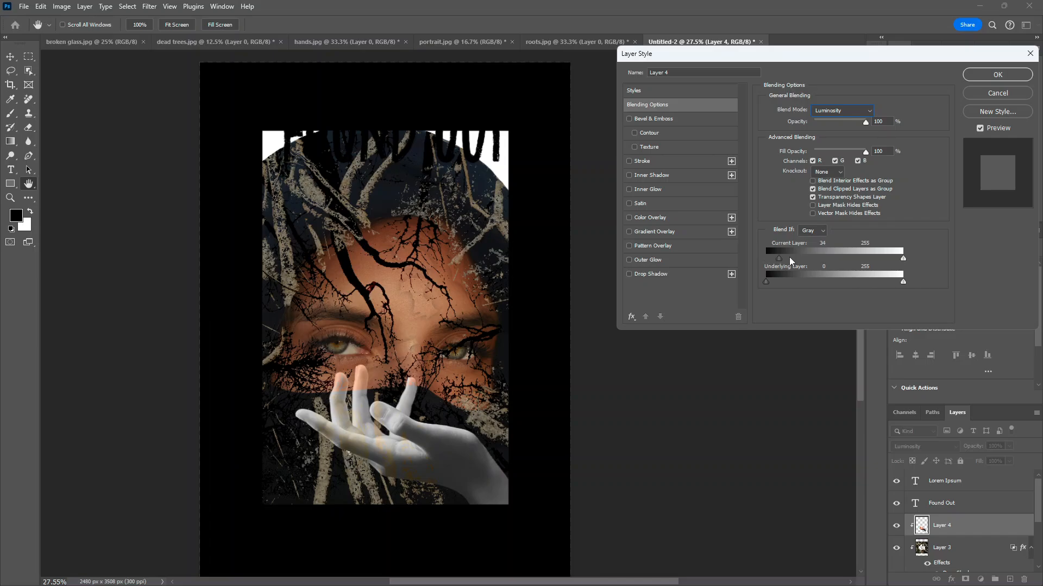
pyautogui.moveTo(790, 261); pyautogui.dragTo(769, 283)
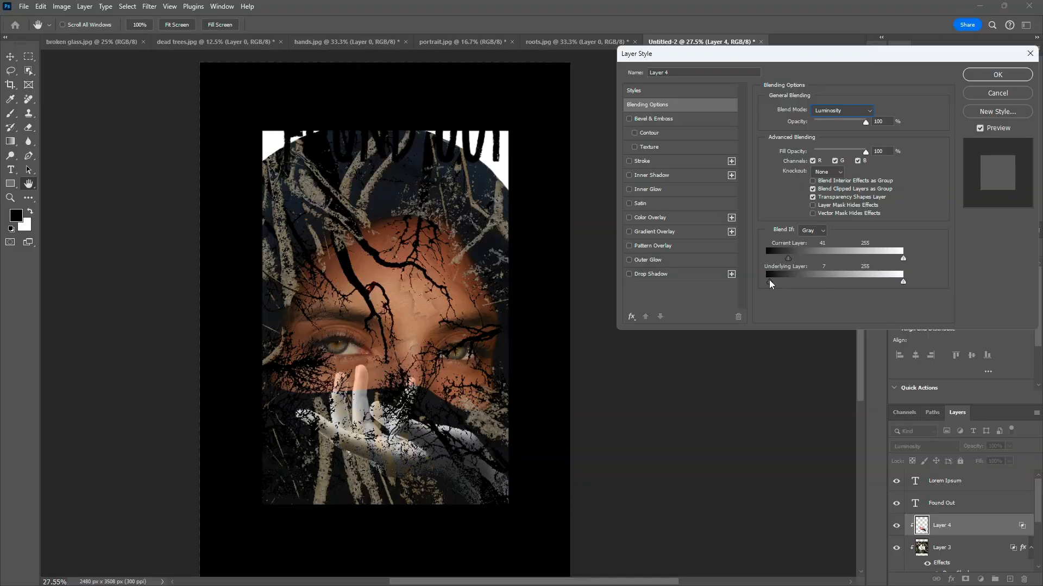
pyautogui.moveTo(903, 282); pyautogui.dragTo(885, 264)
# Step: Add a black 000000 Color Overlay to the hands layer
pyautogui.click(629, 218)
pyautogui.click(656, 217)
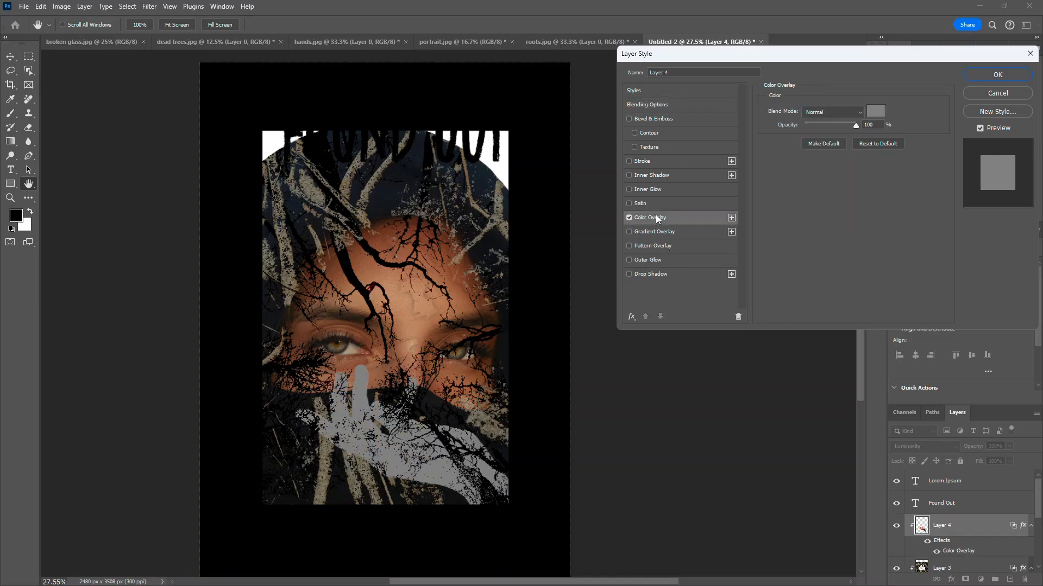
pyautogui.click(870, 112)
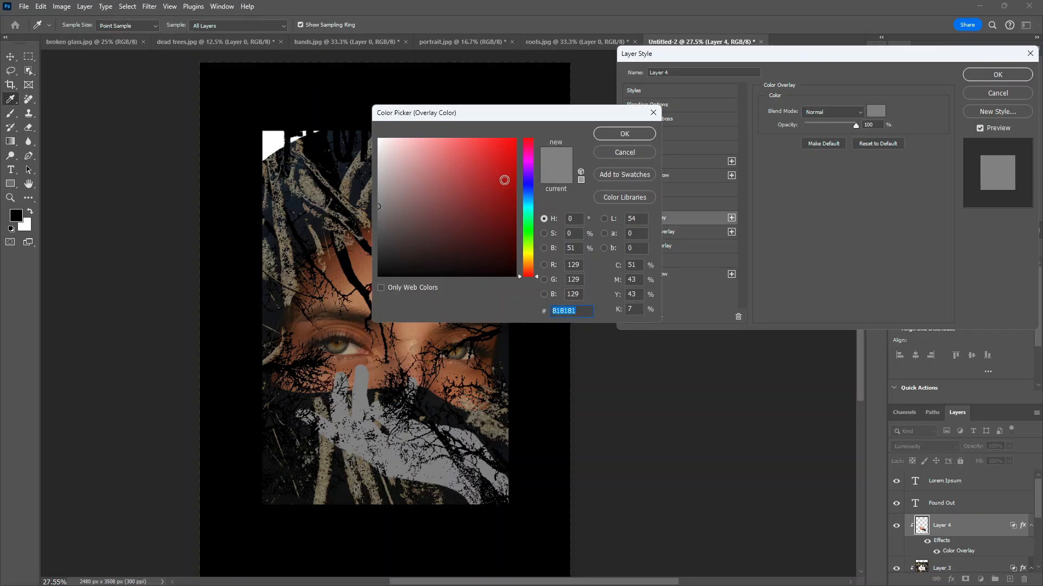
pyautogui.write('000000')
pyautogui.click(624, 134)
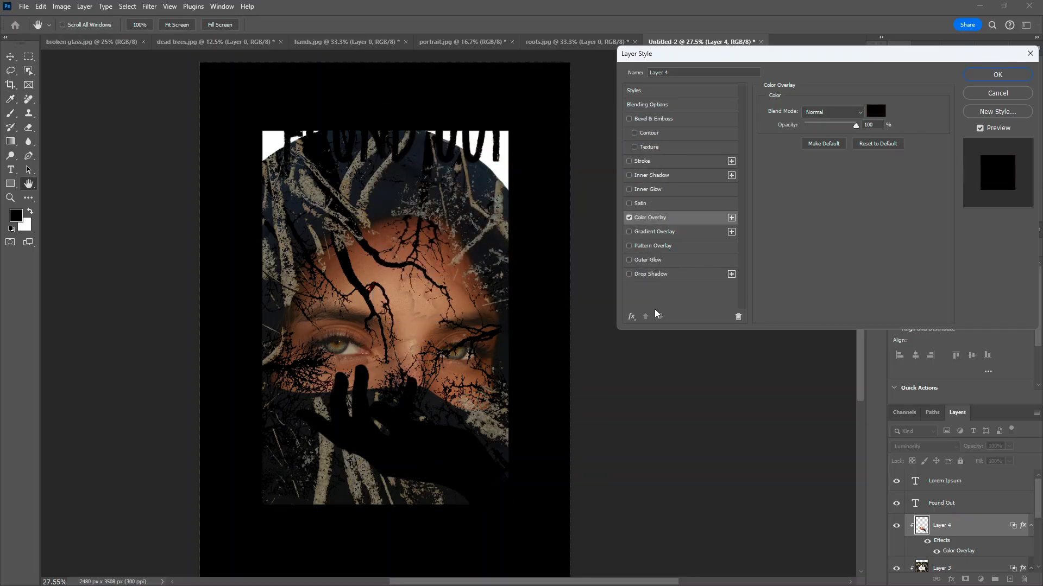
# Step: Set the Color Overlay blend mode to Linear Burn and apply the layer style
pyautogui.click(849, 113)
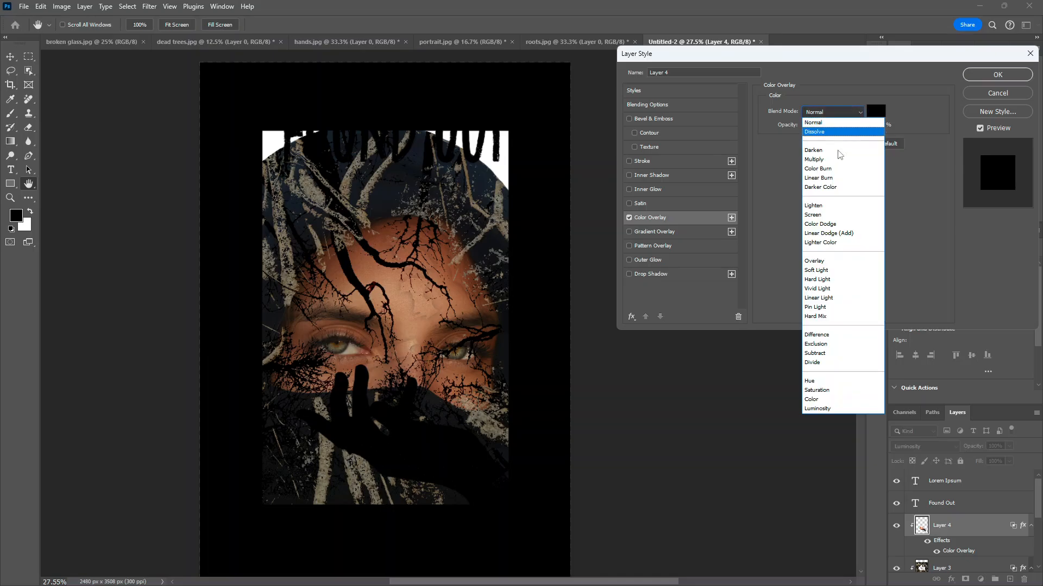
pyautogui.click(847, 177)
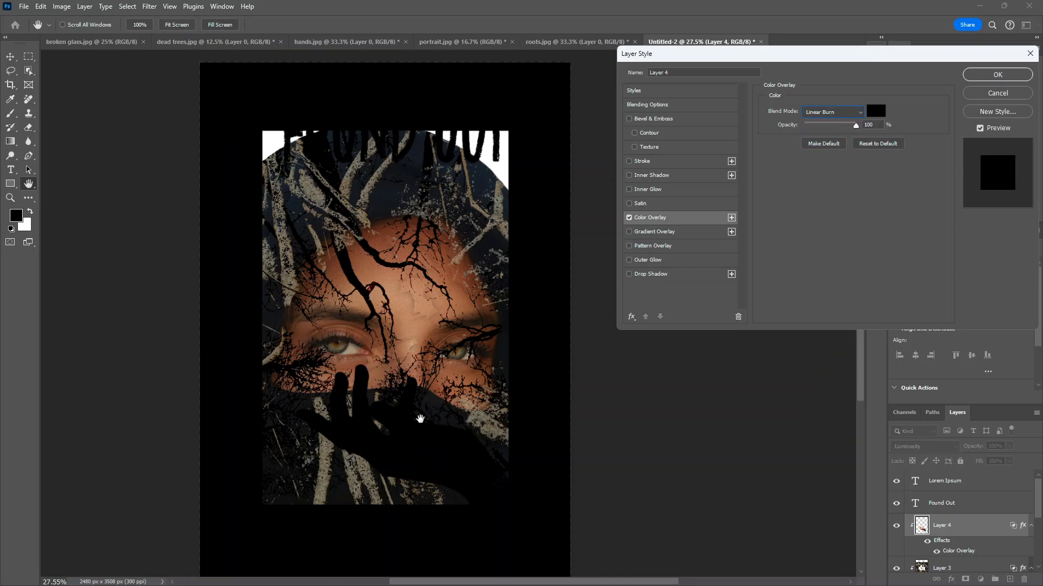
pyautogui.click(998, 74)
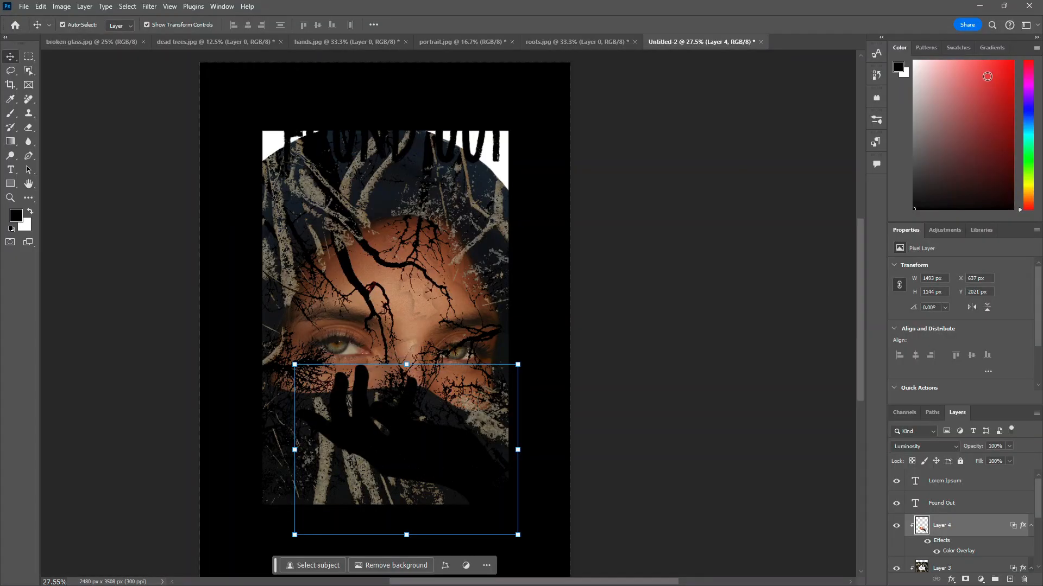
# Step: Enlarge the hand to about 114% and move its layer below the roots layer
pyautogui.moveTo(294, 365); pyautogui.dragTo(263, 340)
pyautogui.moveTo(496, 482); pyautogui.dragTo(495, 494)
pyautogui.scroll(-2, 979, 524)
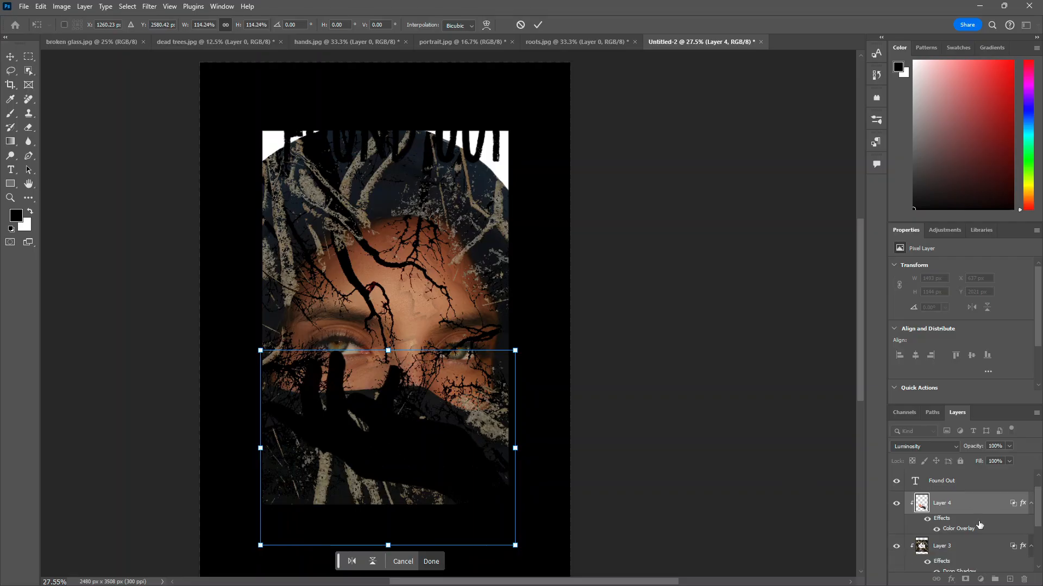
pyautogui.moveTo(954, 489); pyautogui.dragTo(962, 548)
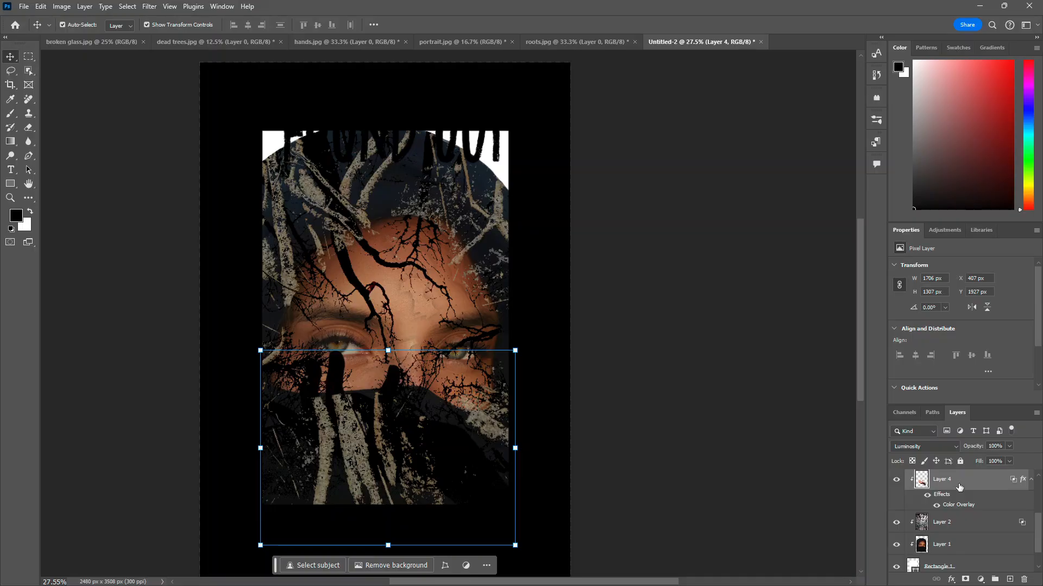
# Step: Reopen the hands layer's blending options, widen the Current Layer Blend If sliders, and apply
pyautogui.rightClick(959, 487)
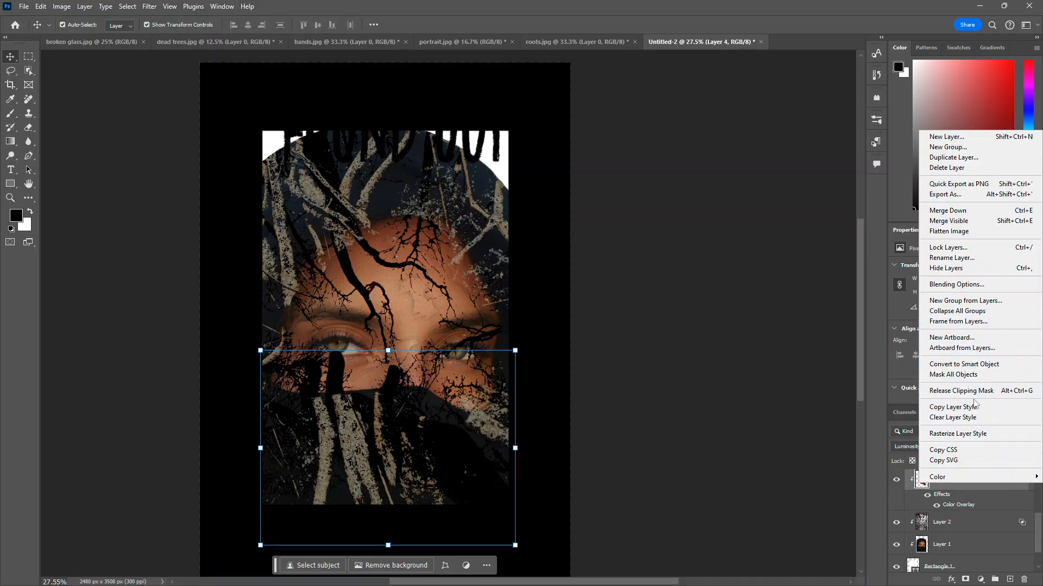
pyautogui.click(956, 285)
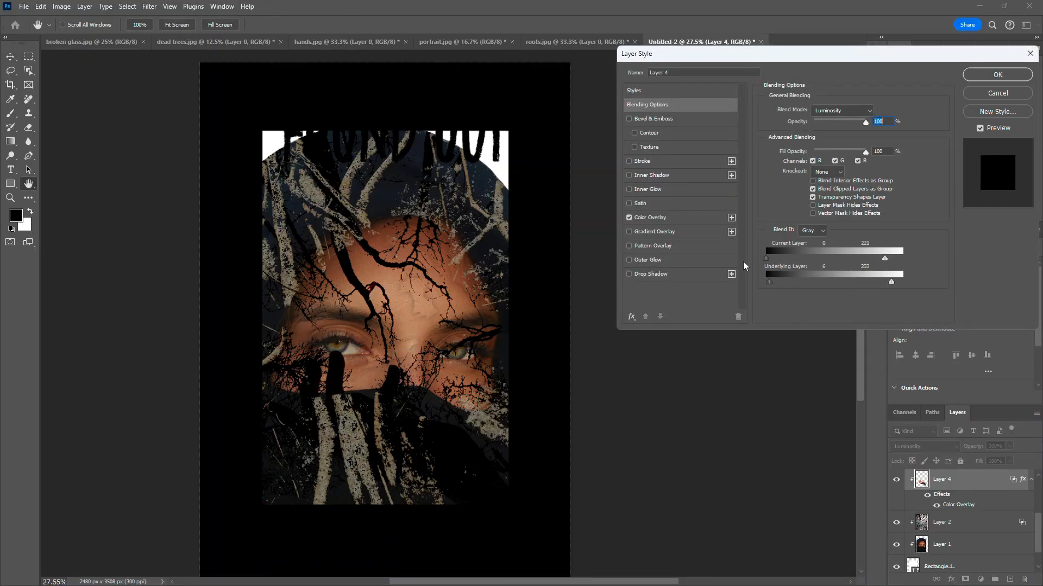
pyautogui.moveTo(787, 265); pyautogui.dragTo(794, 265)
pyautogui.moveTo(885, 258); pyautogui.dragTo(903, 259)
pyautogui.click(1009, 75)
# Step: Reopen the roots layer's blending options and set the Current Layer sliders to 61 and 213
pyautogui.scroll(2, 955, 492)
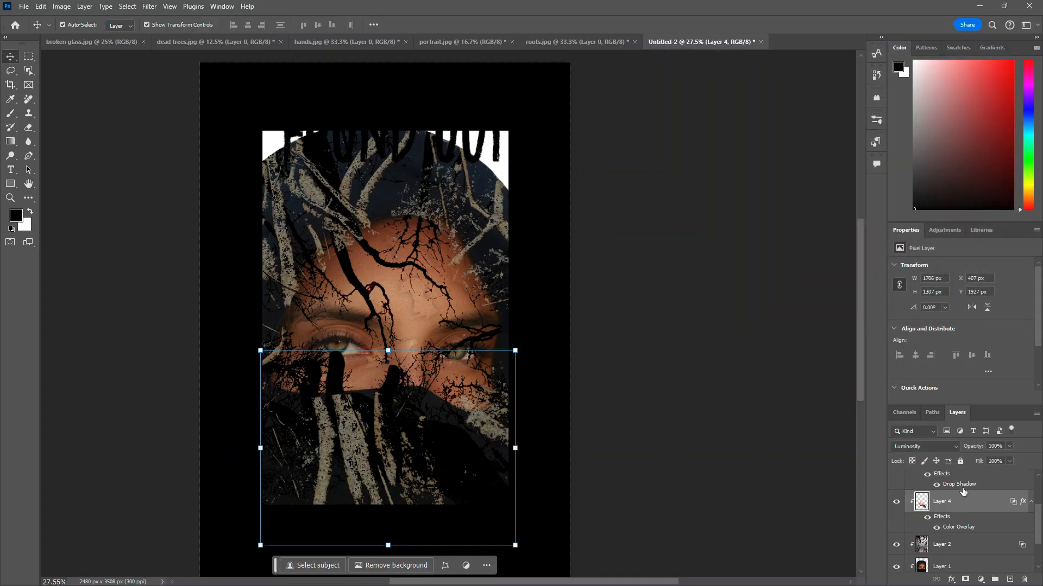
pyautogui.click(949, 487)
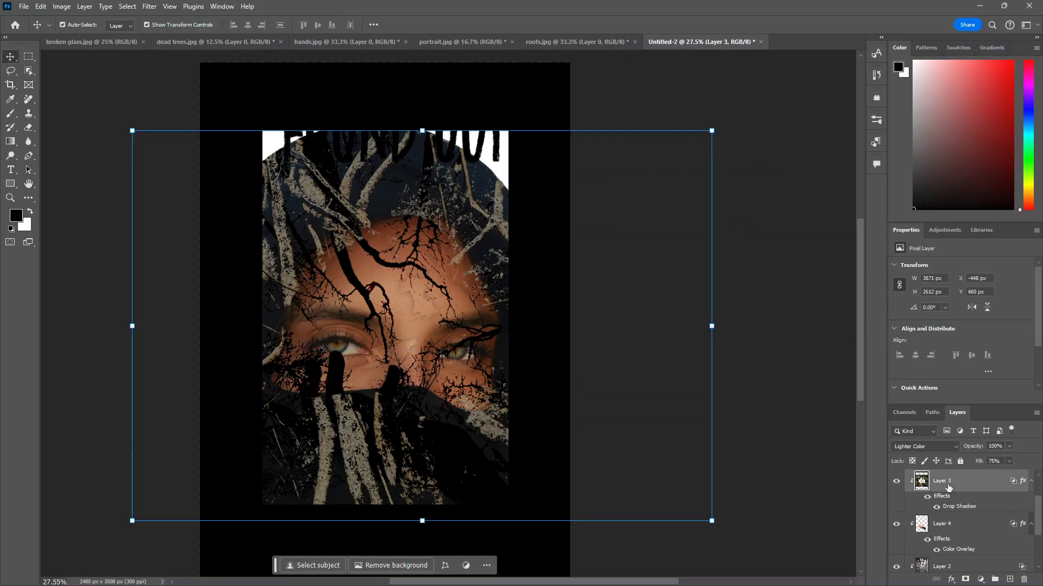
pyautogui.rightClick(948, 486)
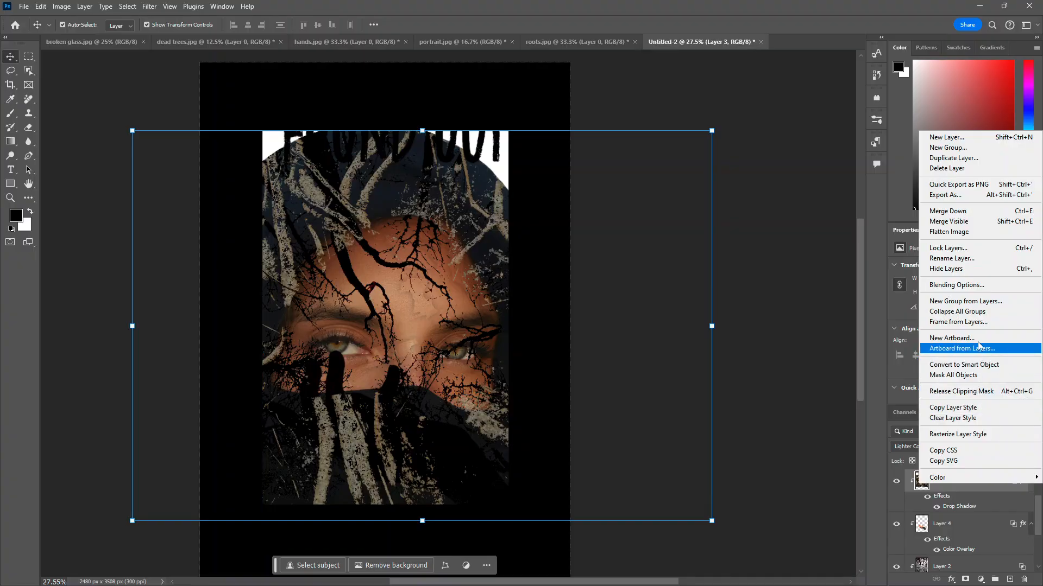
pyautogui.click(989, 288)
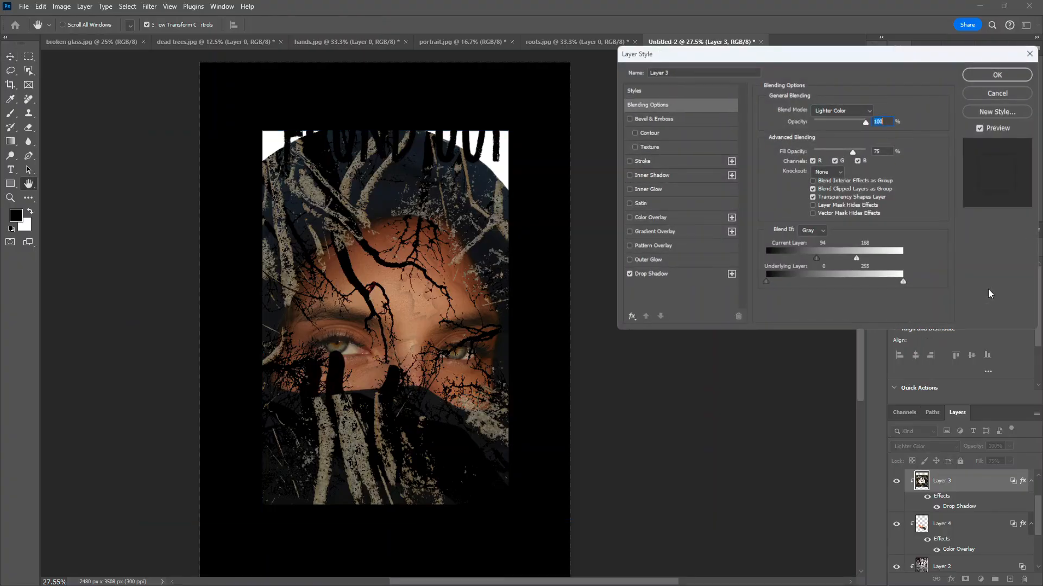
pyautogui.moveTo(767, 282)
pyautogui.mouseDown()
pyautogui.moveTo(782, 280)
pyautogui.moveTo(767, 285)
pyautogui.mouseUp()
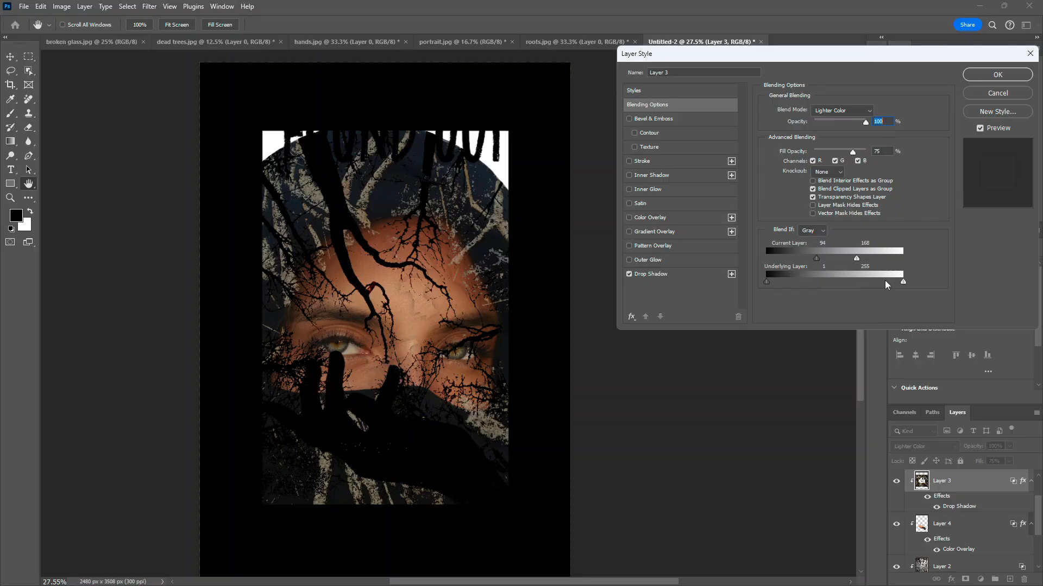
pyautogui.moveTo(903, 282); pyautogui.dragTo(931, 282)
pyautogui.moveTo(858, 260); pyautogui.dragTo(882, 263)
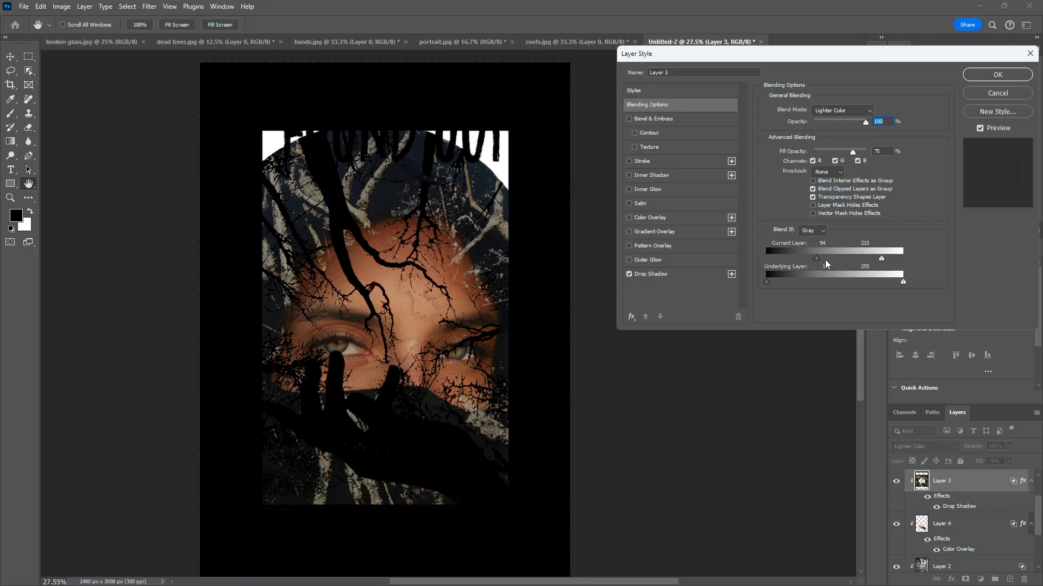
pyautogui.moveTo(816, 258); pyautogui.dragTo(799, 261)
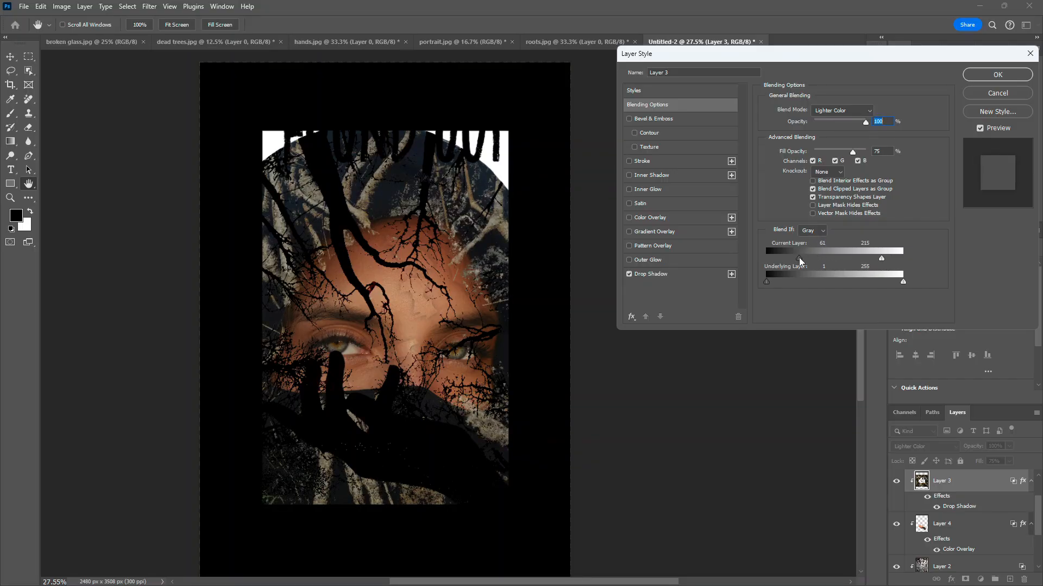
pyautogui.click(988, 76)
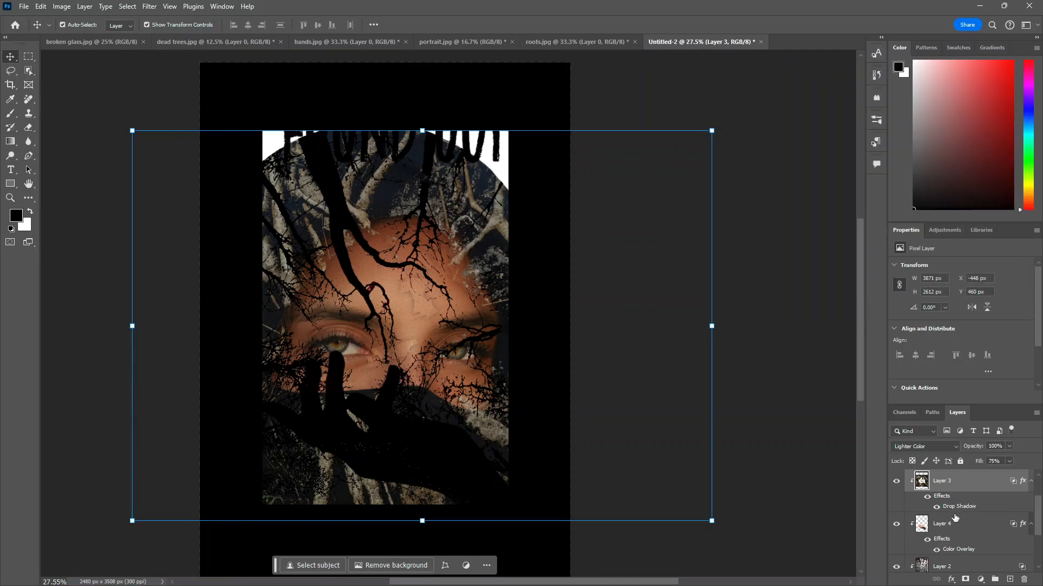
# Step: Reopen Layer 4's blending options, set Blend If Current Layer black point to 31 and Underlying Layer range to 7–125, and apply
pyautogui.click(951, 524)
pyautogui.rightClick(952, 524)
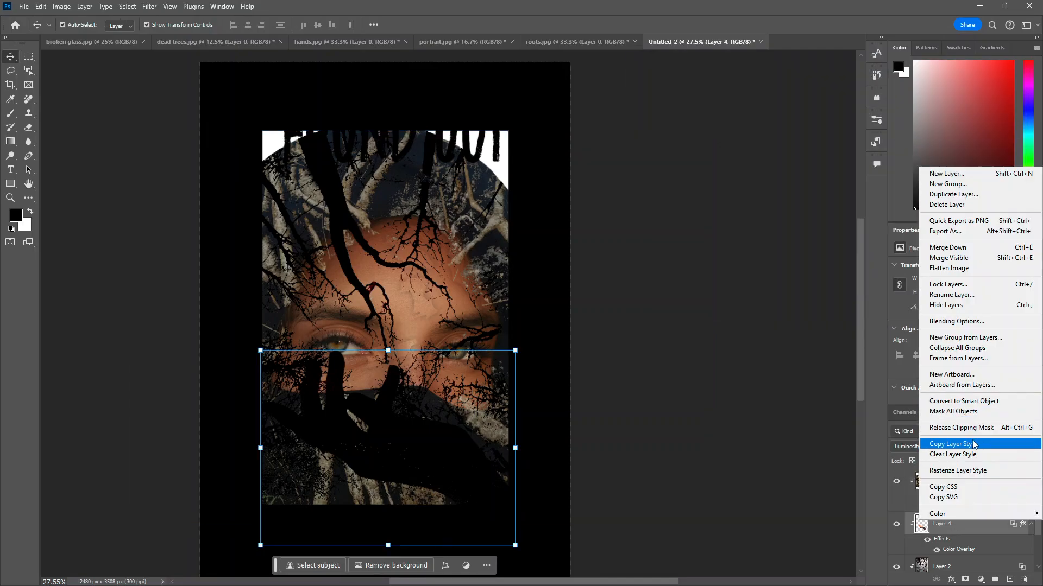
pyautogui.click(977, 327)
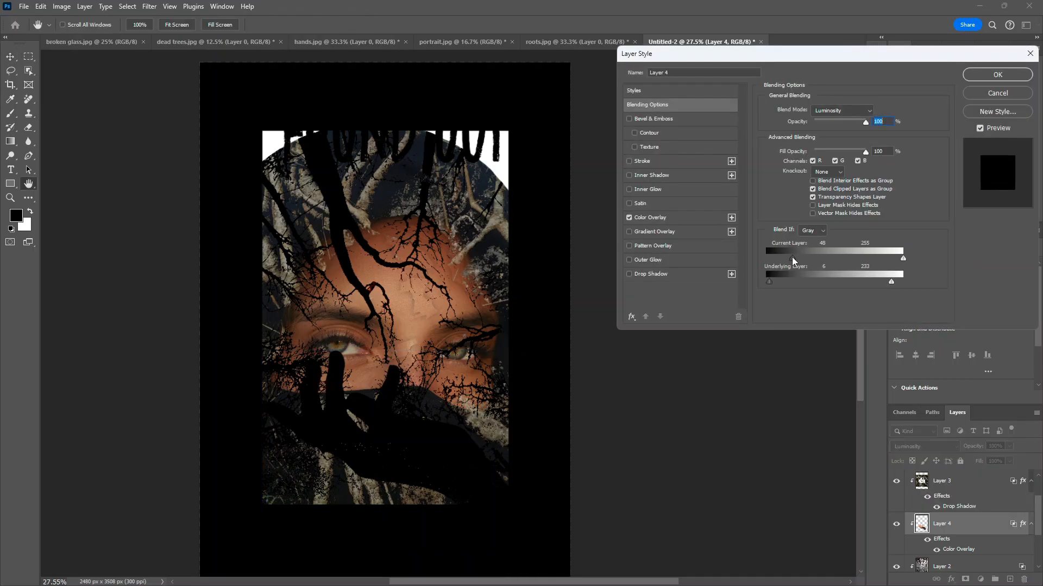
pyautogui.moveTo(784, 258); pyautogui.dragTo(770, 283)
pyautogui.moveTo(891, 285); pyautogui.dragTo(834, 298)
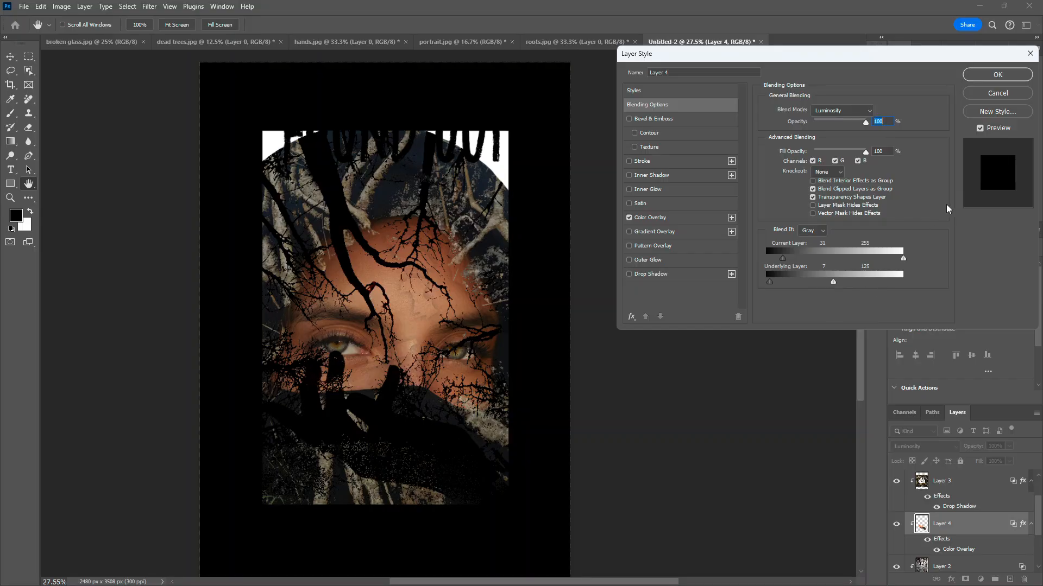
pyautogui.click(1017, 75)
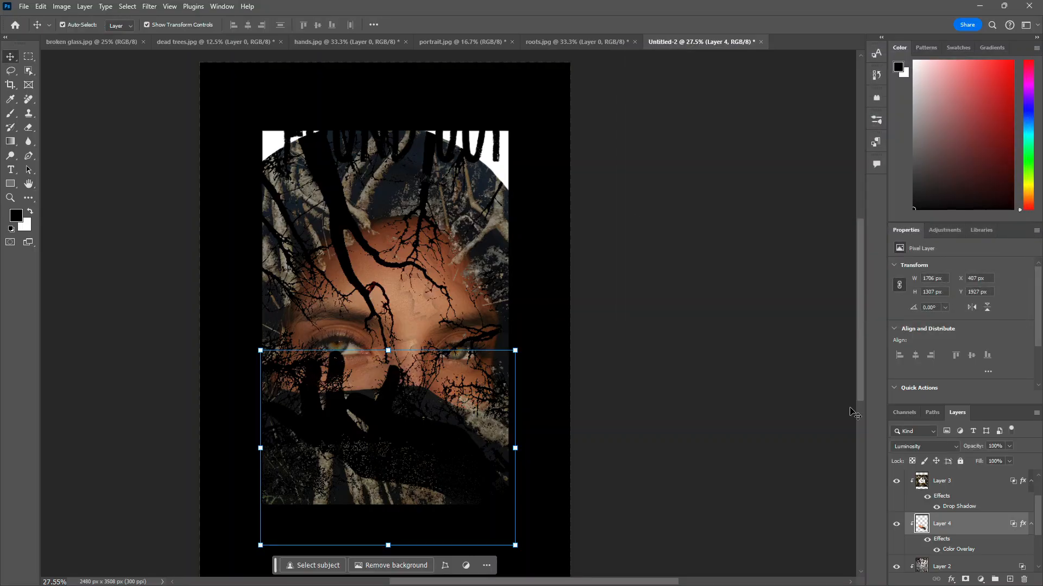
# Step: Move the "Found Out" text slightly lower so it sits inside the top of the white rectangle
pyautogui.scroll(-2, 855, 414)
pyautogui.scroll(-3, 960, 548)
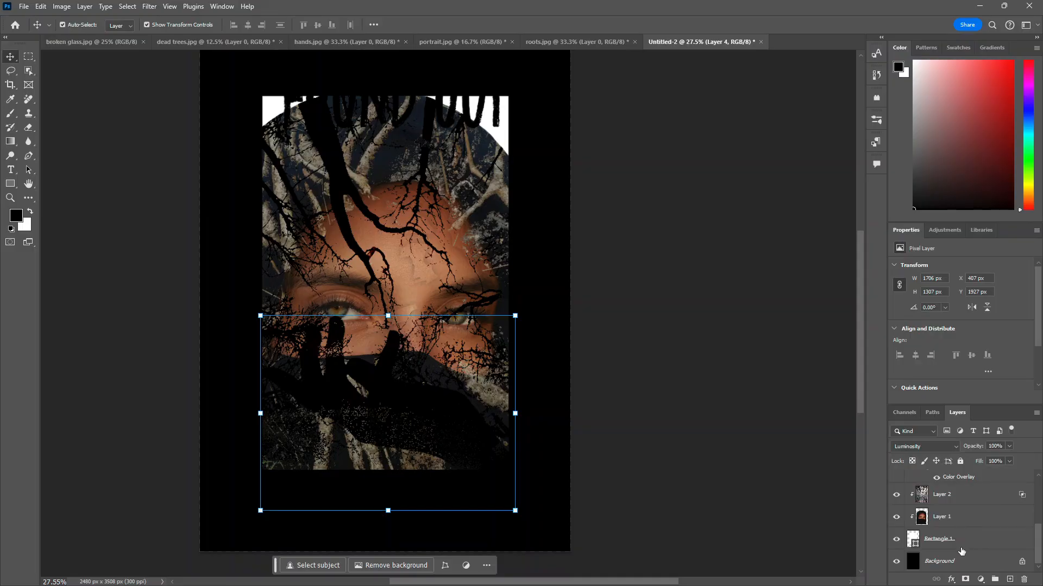
pyautogui.keyDown('ctrl'); pyautogui.click(967, 540); pyautogui.keyUp('ctrl')
pyautogui.keyDown('ctrl'); pyautogui.click(971, 522); pyautogui.keyUp('ctrl')
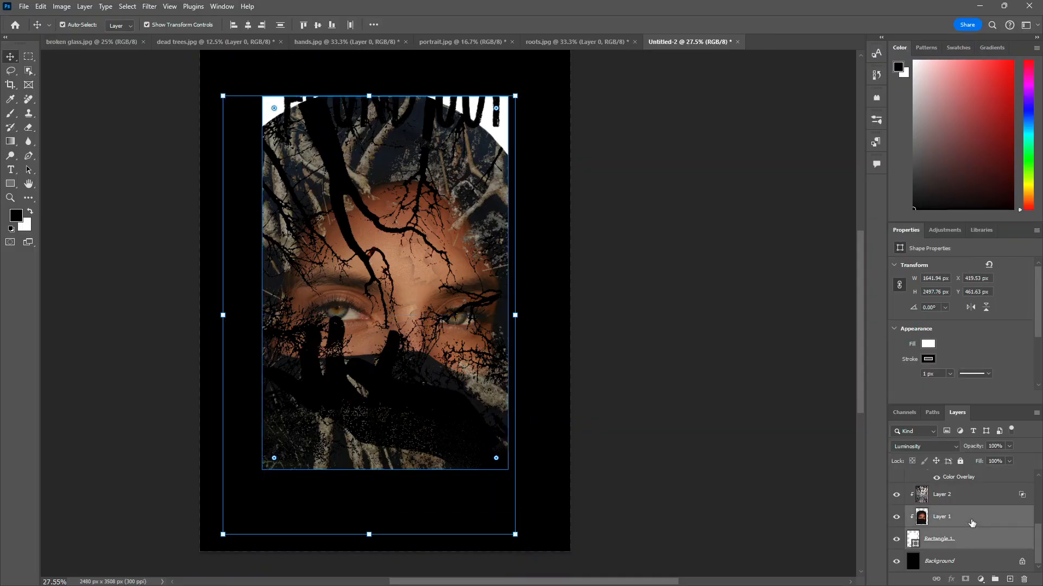
pyautogui.keyDown('ctrl'); pyautogui.click(664, 367); pyautogui.keyUp('ctrl')
pyautogui.moveTo(460, 119); pyautogui.dragTo(449, 143)
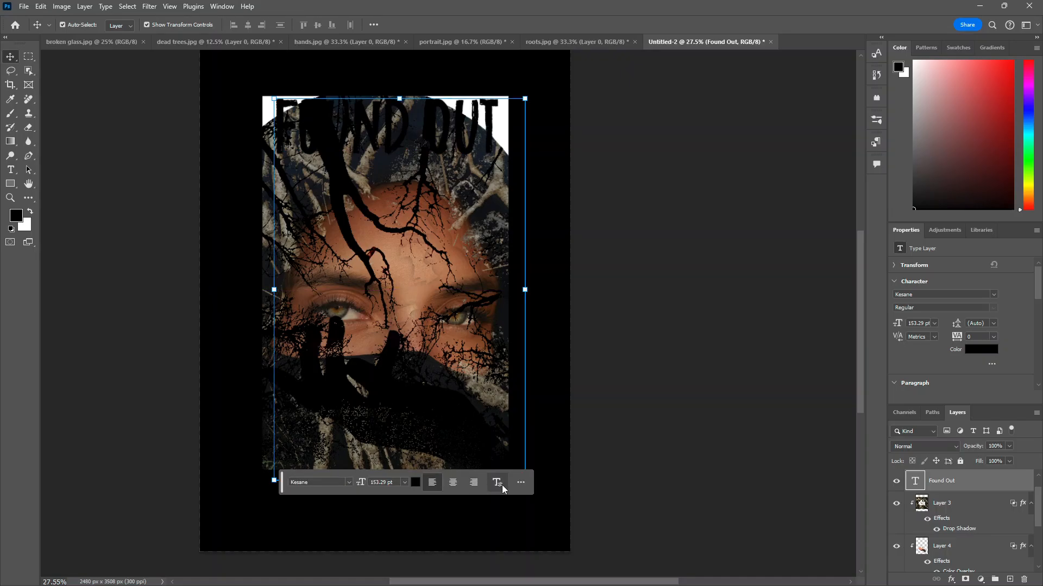
# Step: Open the "Found Out" layer's blending options and add a Stroke effect with size 120 px
pyautogui.click(521, 483)
pyautogui.rightClick(936, 485)
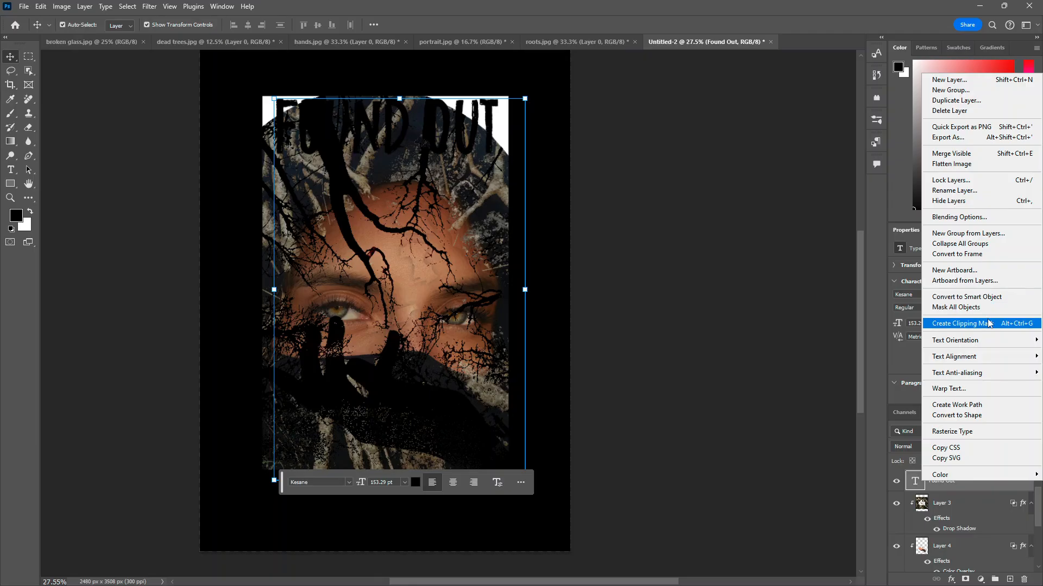
pyautogui.click(968, 218)
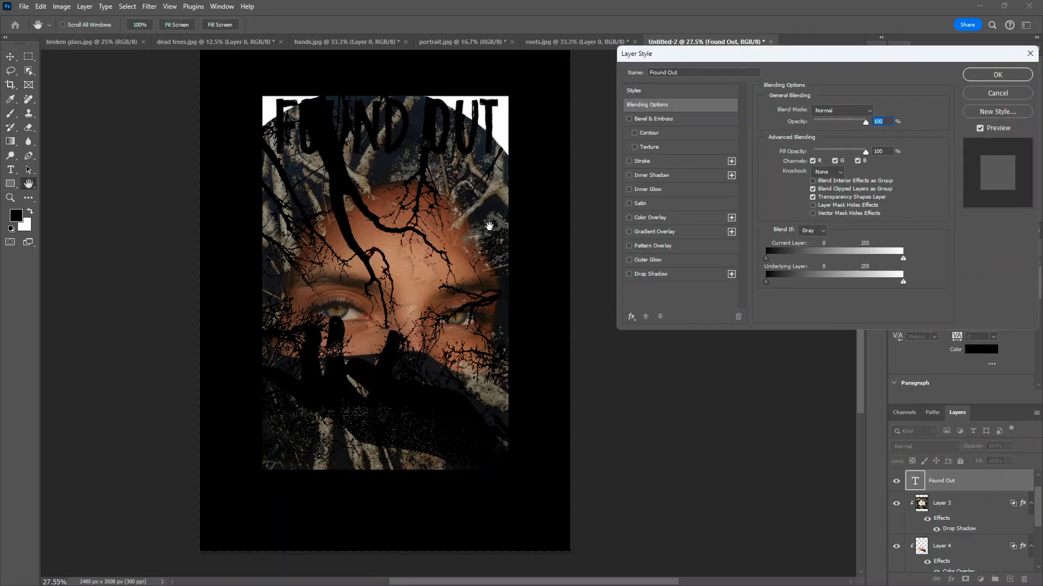
pyautogui.click(629, 162)
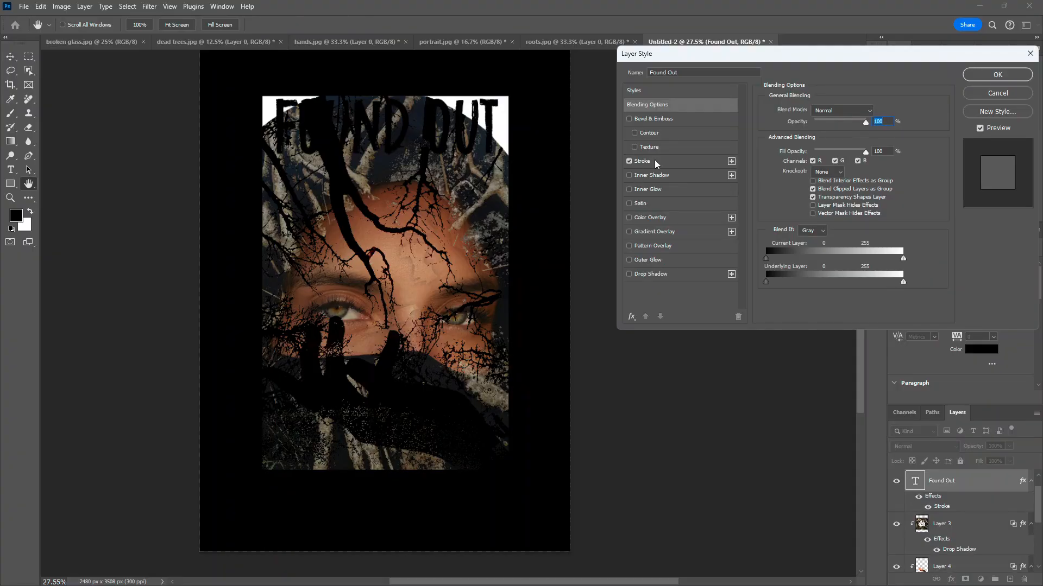
pyautogui.click(656, 163)
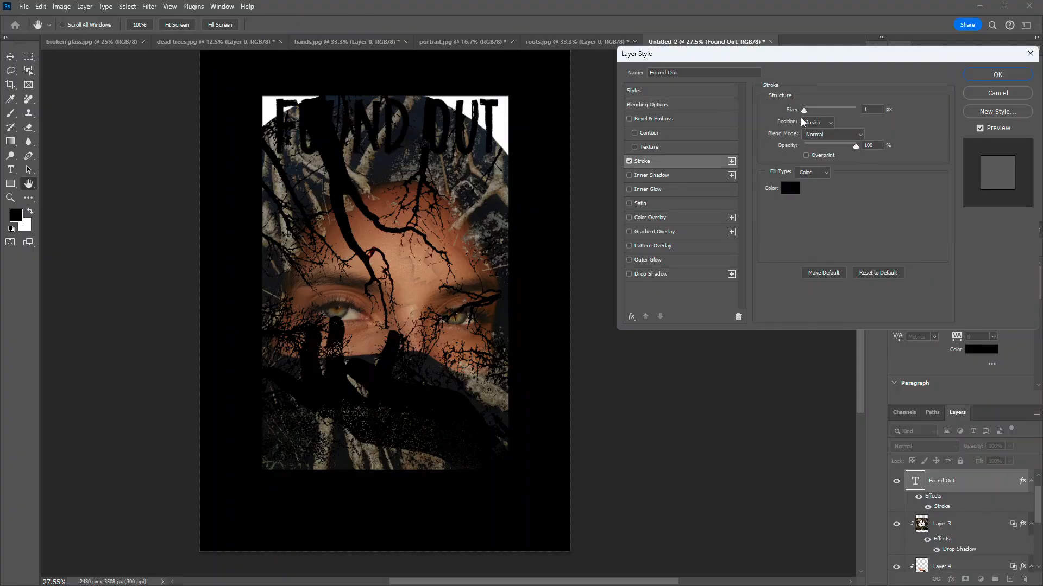
pyautogui.moveTo(804, 111); pyautogui.dragTo(831, 110)
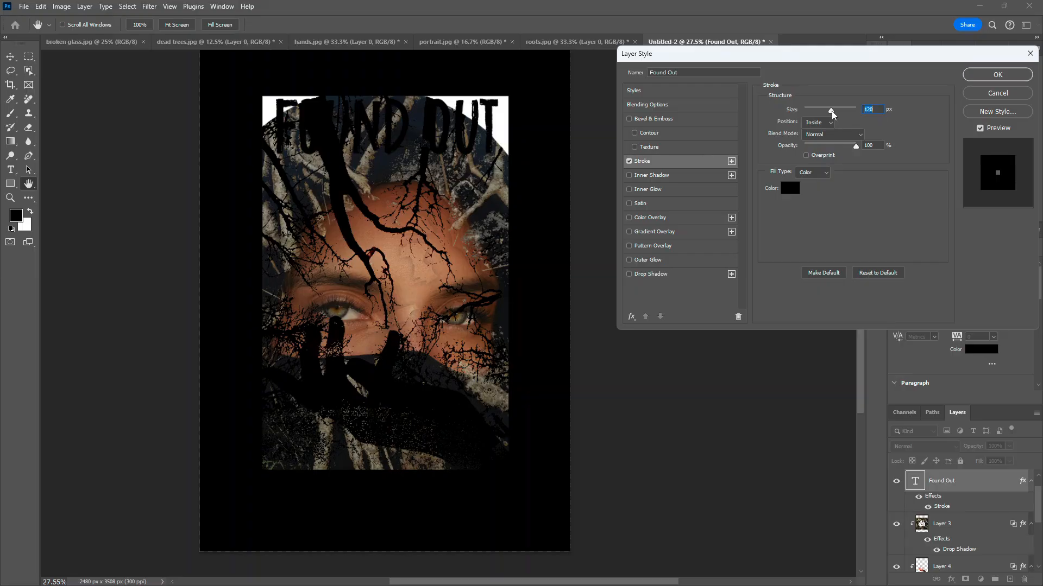
# Step: Set the text stroke color to white
pyautogui.click(794, 191)
pyautogui.moveTo(469, 145); pyautogui.dragTo(378, 149)
pyautogui.click(650, 140)
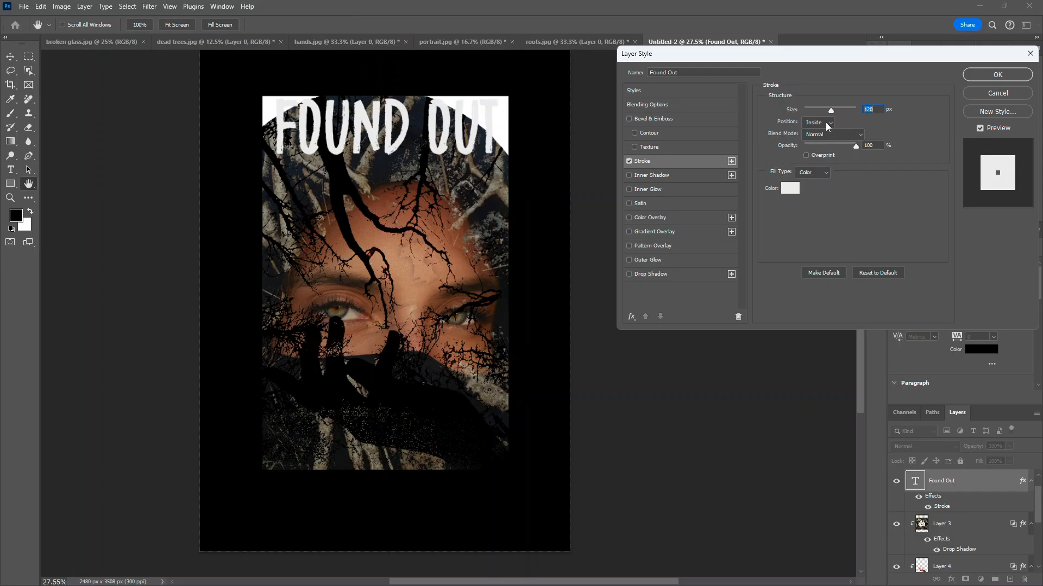
# Step: Change the stroke position to Outside and reduce its size to 18 px
pyautogui.click(825, 122)
pyautogui.click(821, 131)
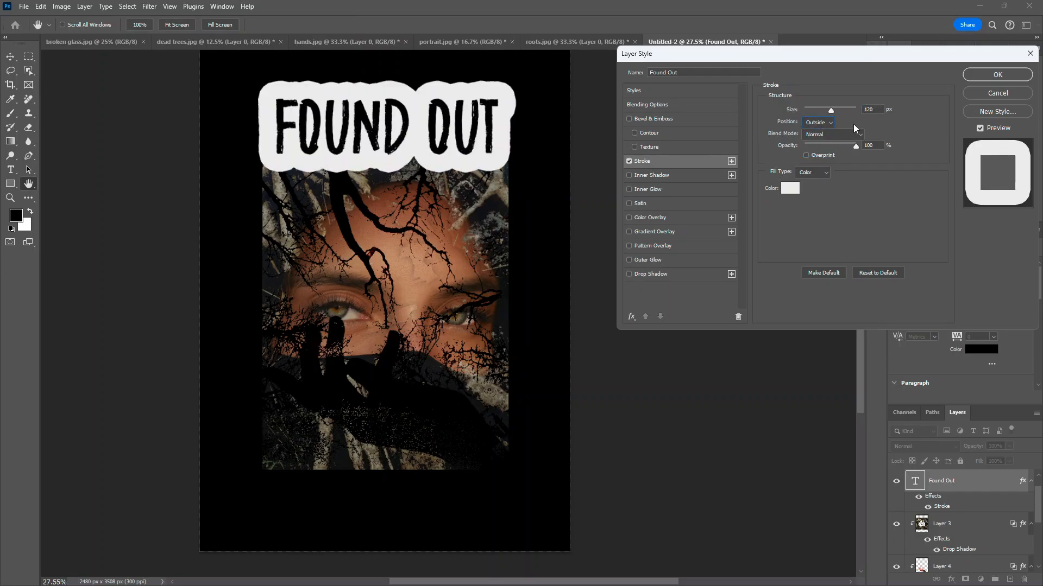
pyautogui.moveTo(831, 109); pyautogui.dragTo(812, 117)
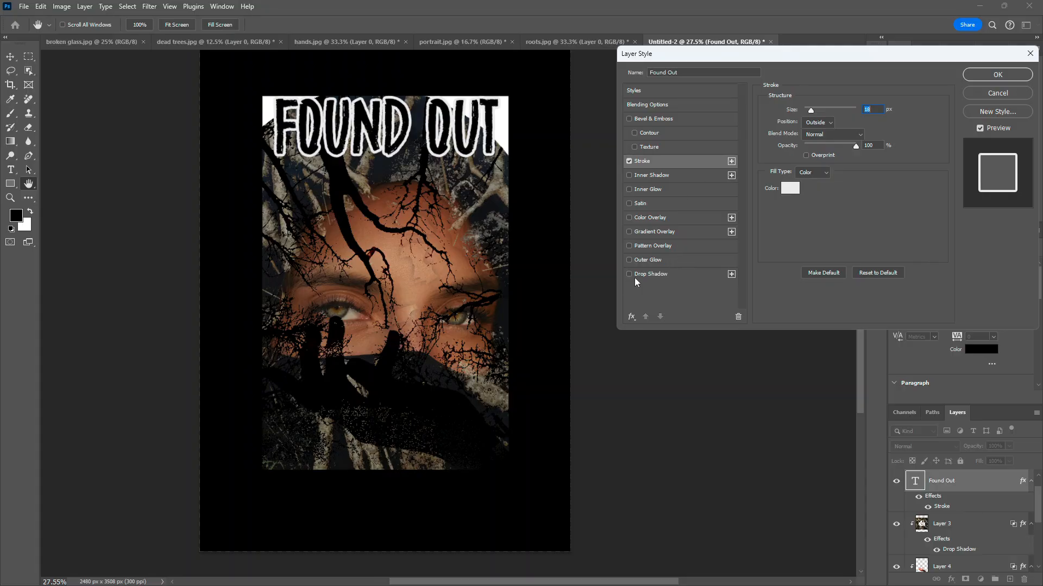
# Step: Add a Drop Shadow to the Found Out text with 100% opacity, 73 px distance, 19% spread and 90 px size
pyautogui.click(653, 275)
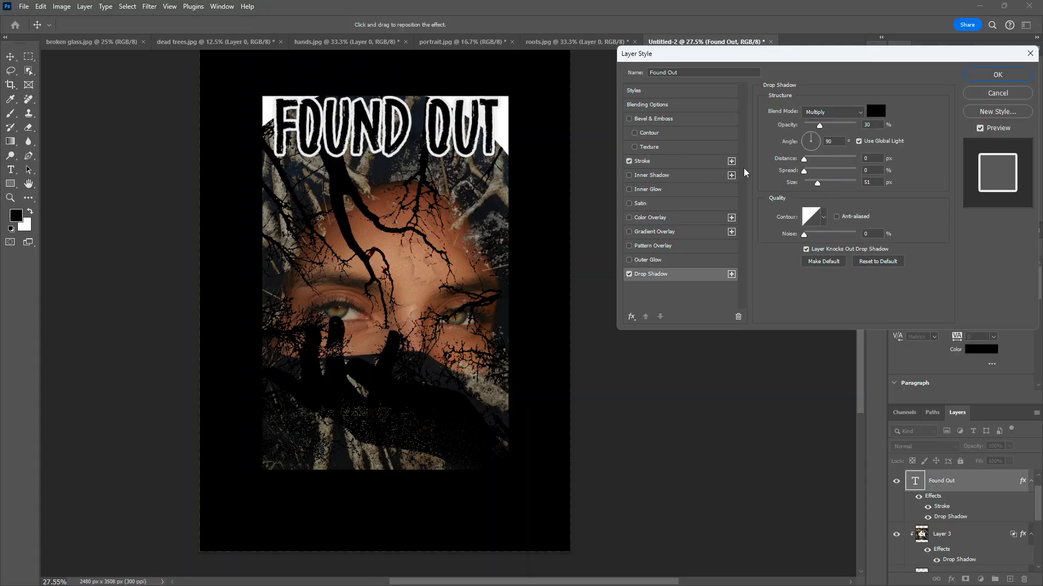
pyautogui.moveTo(821, 127); pyautogui.dragTo(828, 183)
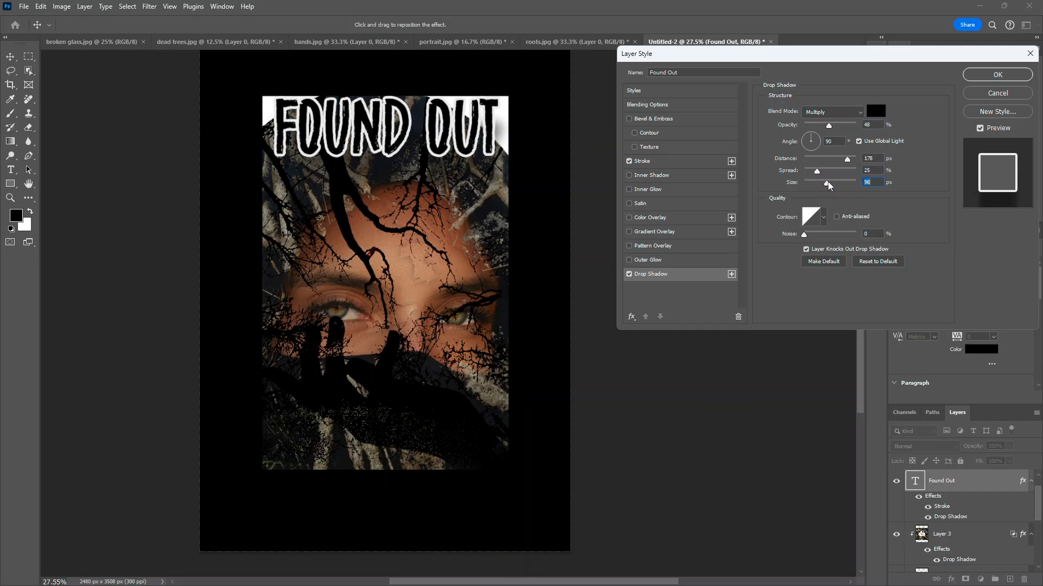
pyautogui.moveTo(830, 126); pyautogui.dragTo(889, 128)
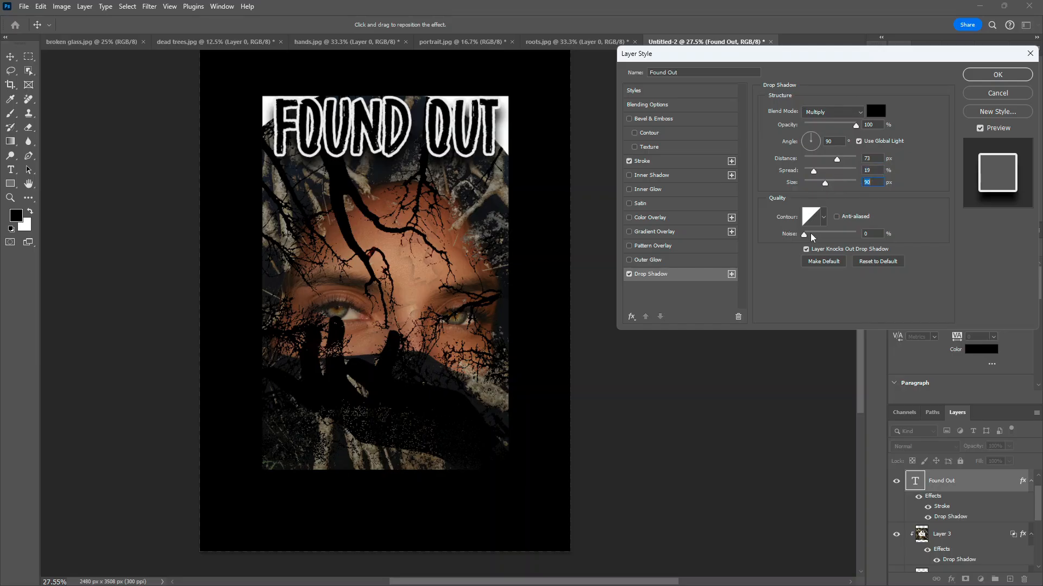
# Step: Set the drop shadow noise to 64% and apply the layer style
pyautogui.moveTo(804, 238); pyautogui.dragTo(830, 235)
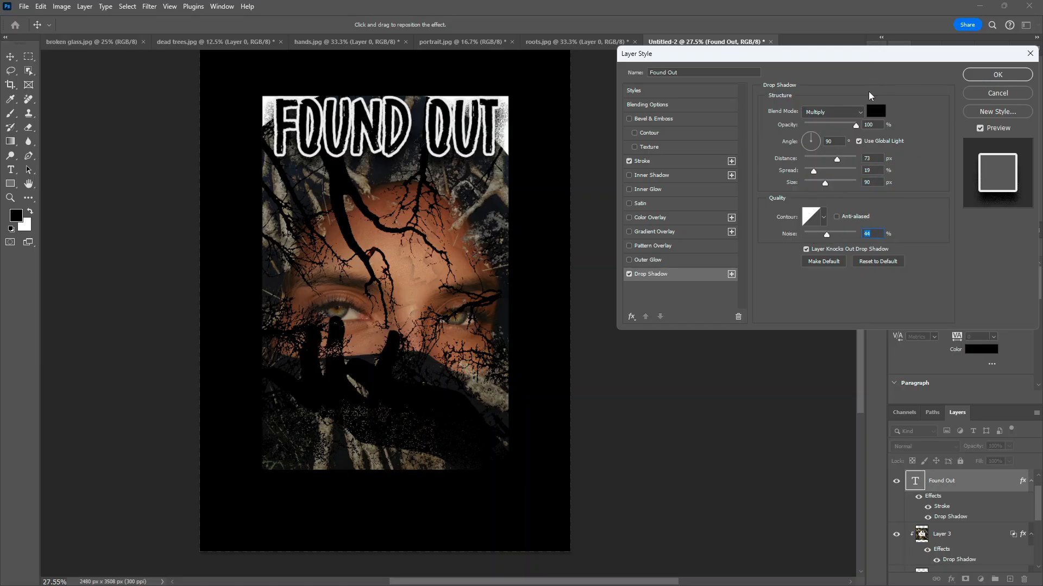
pyautogui.click(997, 75)
# Step: Move the Found Out text slightly lower on the poster
pyautogui.moveTo(429, 128); pyautogui.dragTo(426, 143)
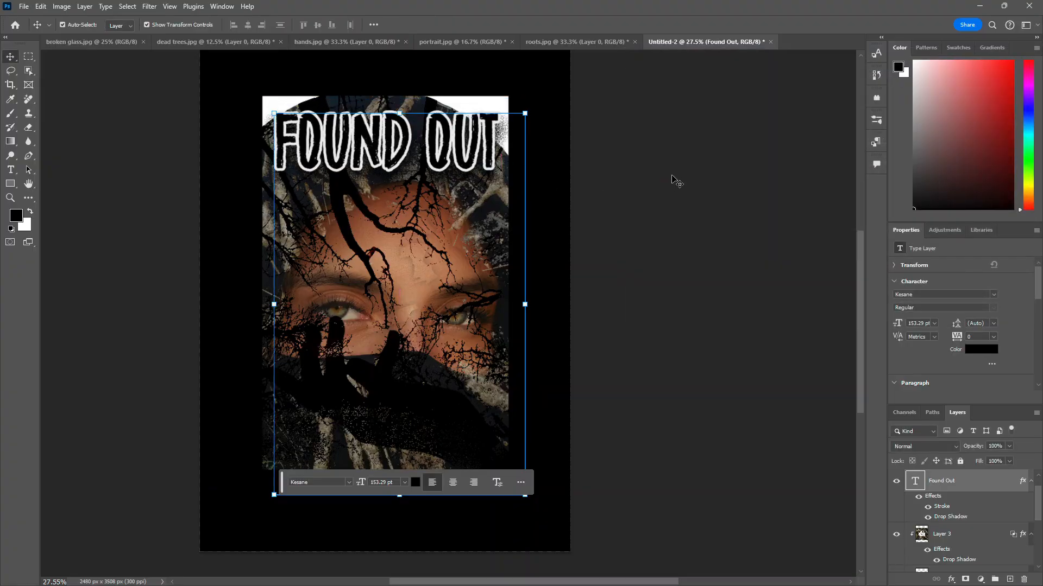
# Step: Delete the Lorem Ipsum text layer
pyautogui.scroll(-1, 964, 493)
pyautogui.scroll(1, 965, 496)
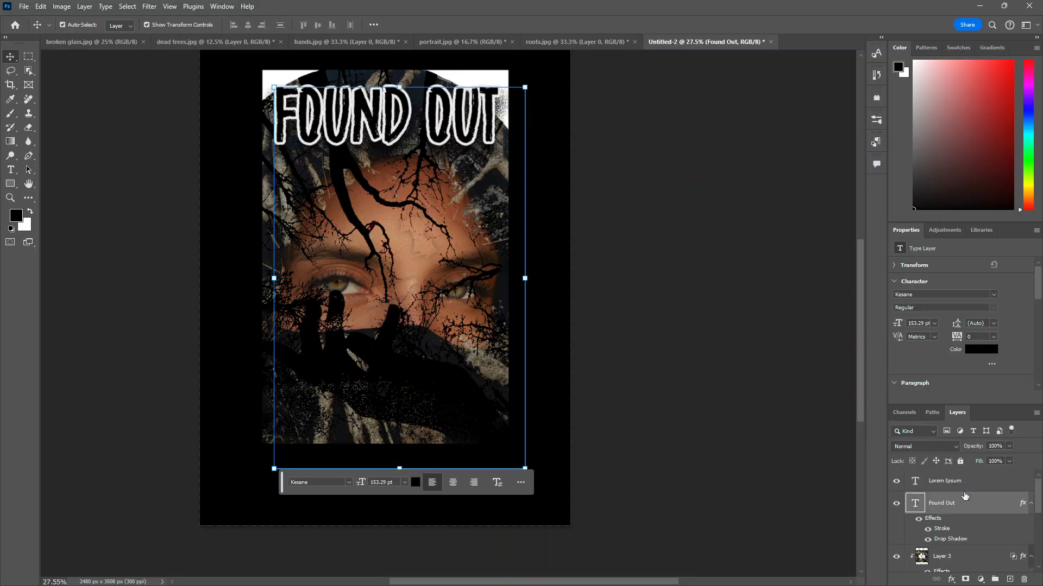
pyautogui.click(952, 480)
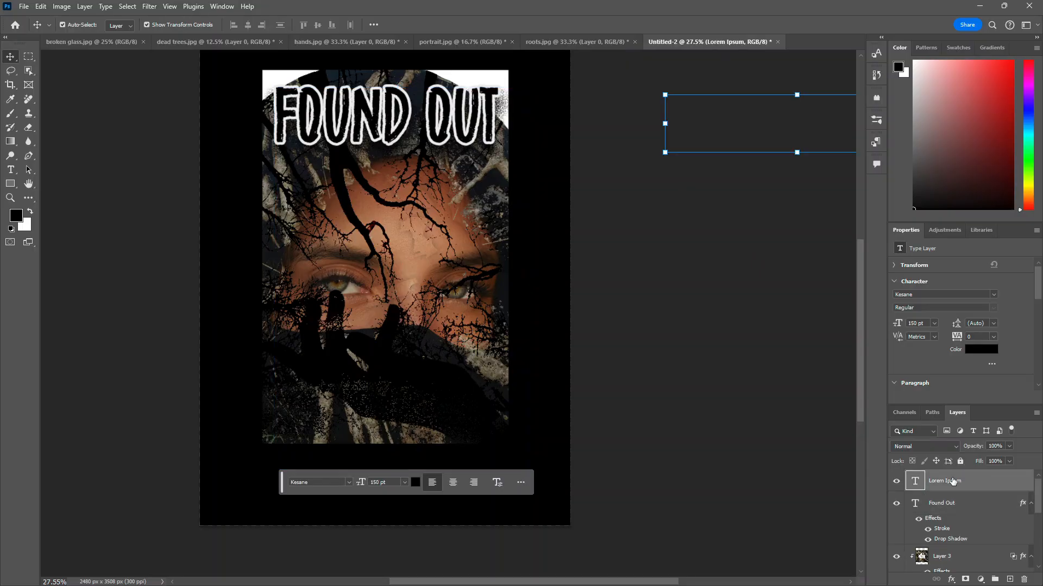
pyautogui.press('Delete')
# Step: Select all layers from the white rectangle up to the Found Out text and group them
pyautogui.scroll(-5, 954, 483)
pyautogui.keyDown('ctrl'); pyautogui.click(954, 538); pyautogui.keyUp('ctrl')
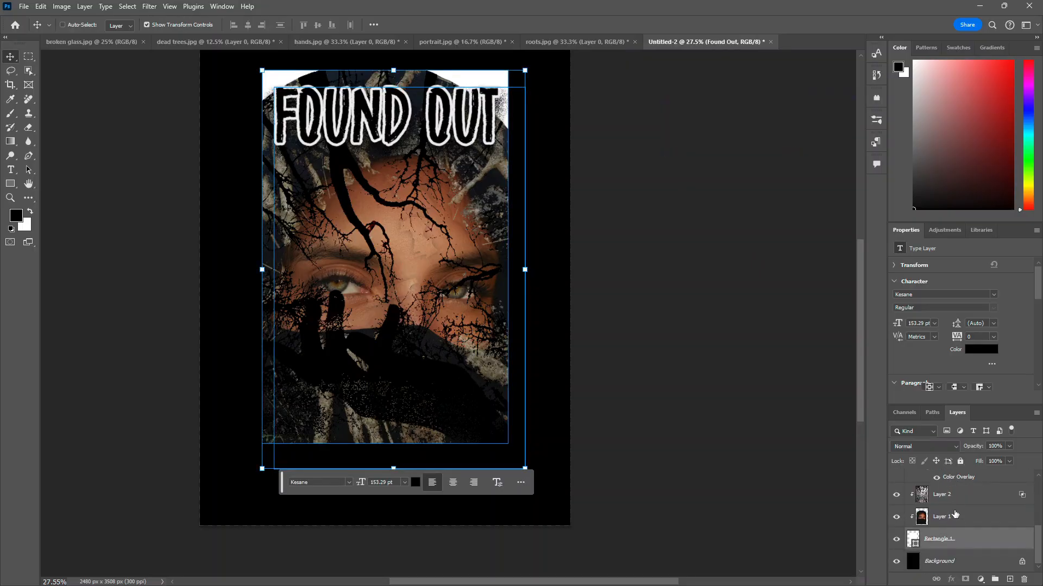
pyautogui.keyDown('ctrl'); pyautogui.click(954, 516); pyautogui.keyUp('ctrl')
pyautogui.keyDown('ctrl'); pyautogui.click(955, 494); pyautogui.keyUp('ctrl')
pyautogui.scroll(3, 955, 505)
pyautogui.keyDown('ctrl'); pyautogui.click(955, 516); pyautogui.keyUp('ctrl')
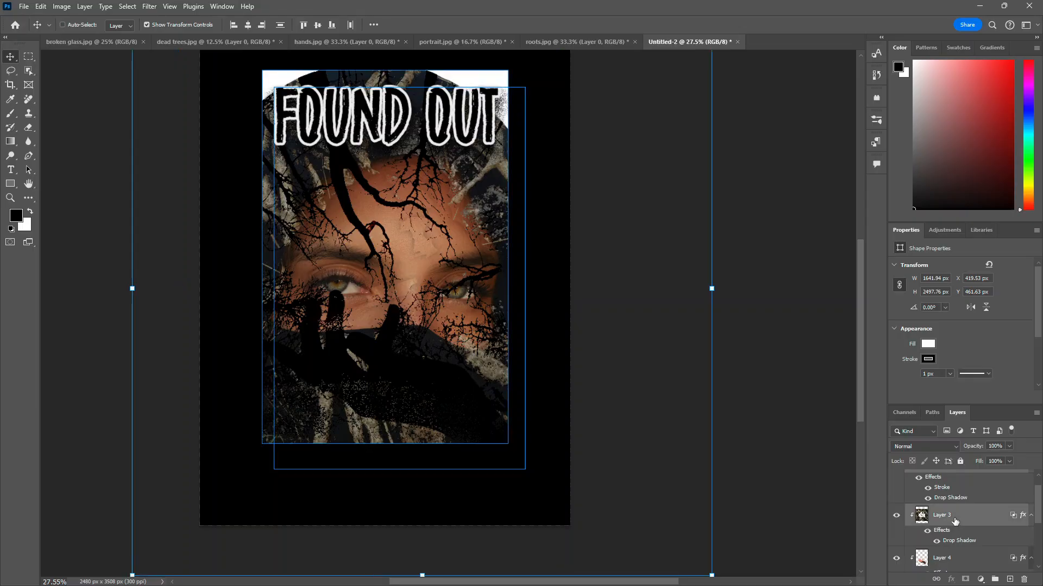
pyautogui.scroll(-3, 955, 530)
pyautogui.scroll(3, 958, 505)
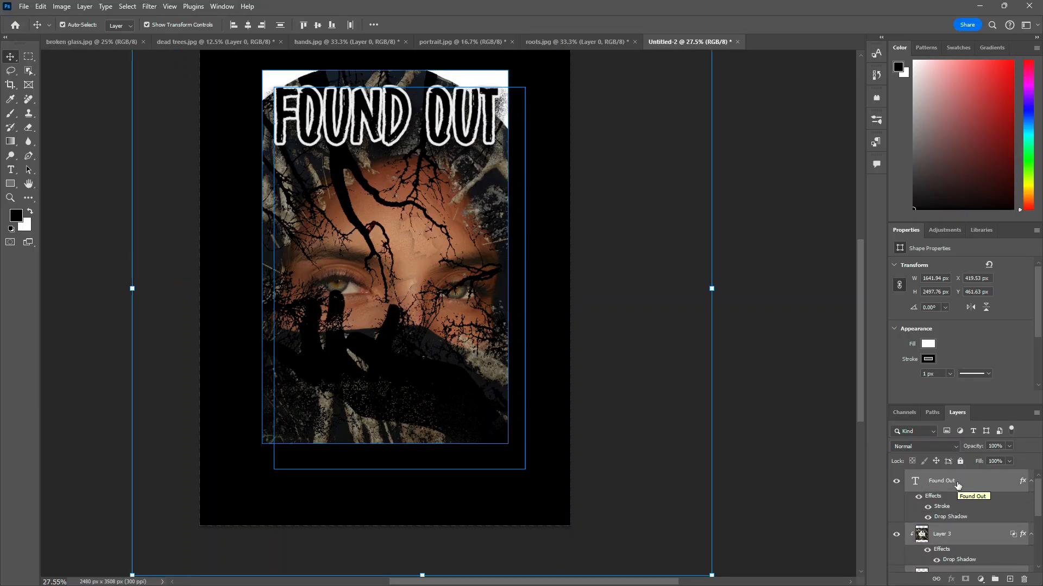
pyautogui.hotkey('ctrl', 'g')
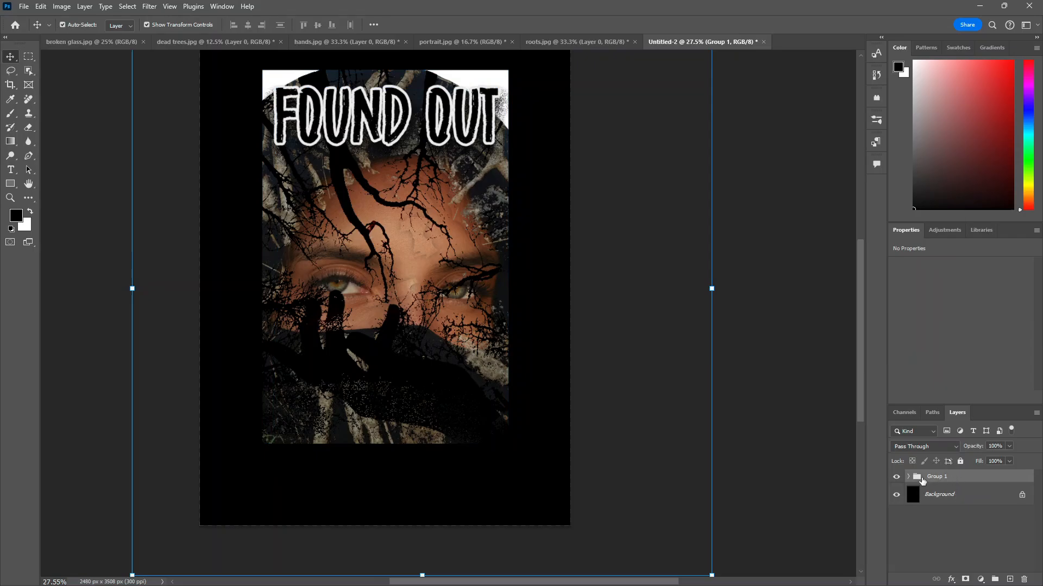
# Step: Convert the new group into a smart object
pyautogui.click(908, 477)
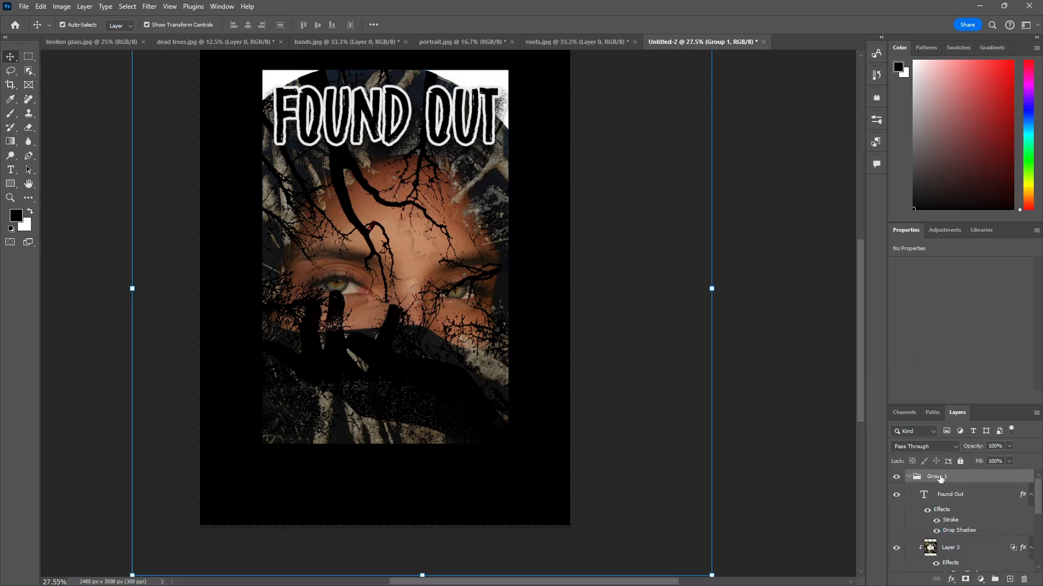
pyautogui.scroll(-4, 945, 505)
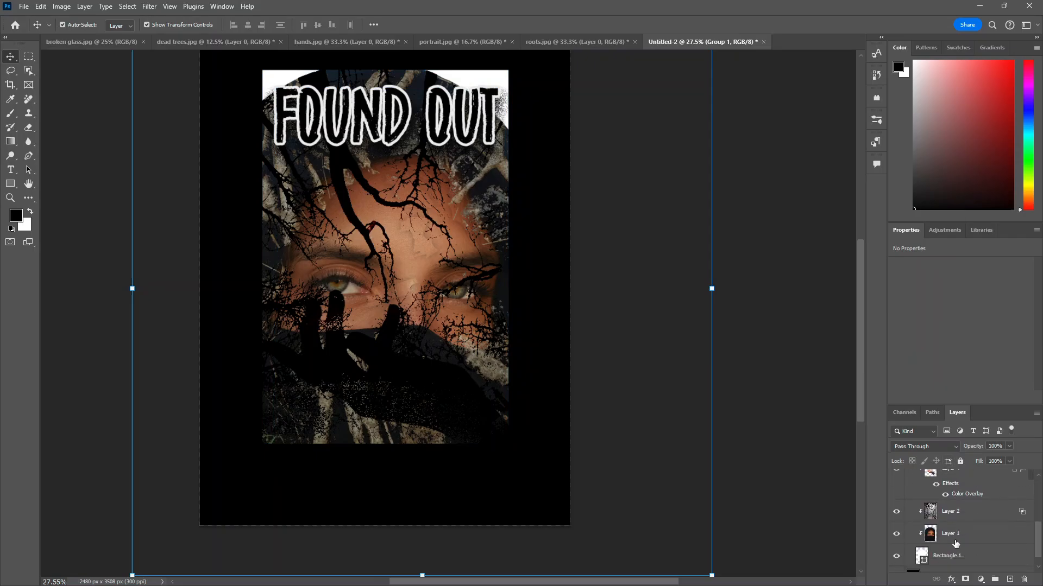
pyautogui.scroll(-1, 955, 544)
pyautogui.click(955, 542)
pyautogui.scroll(5, 959, 532)
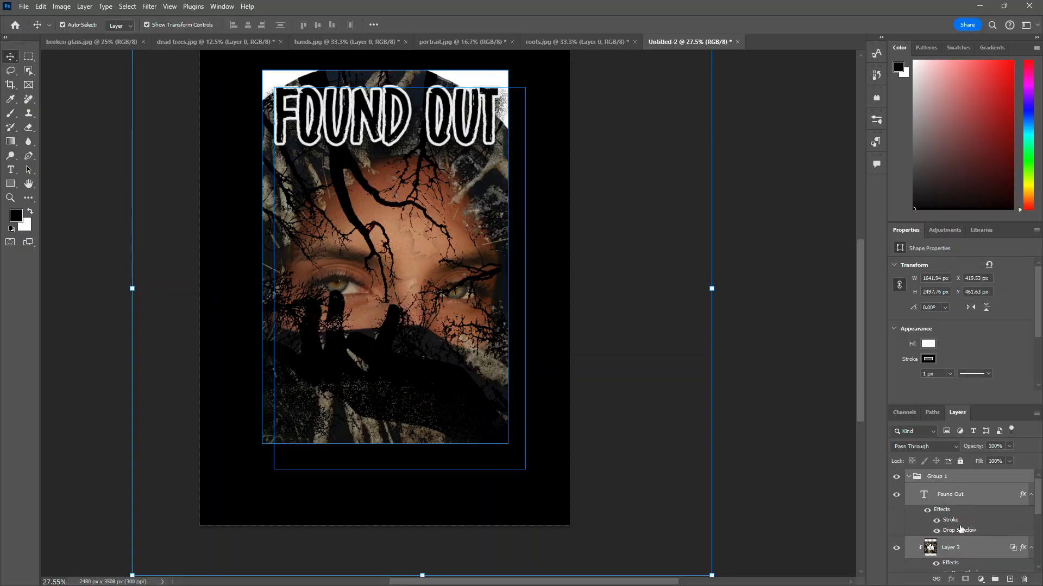
pyautogui.rightClick(953, 495)
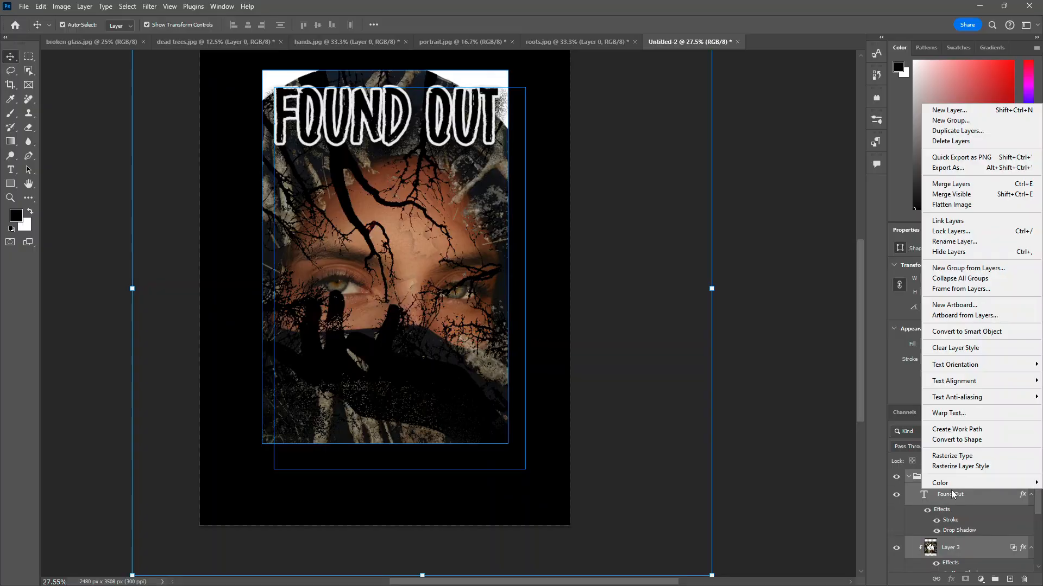
pyautogui.click(997, 331)
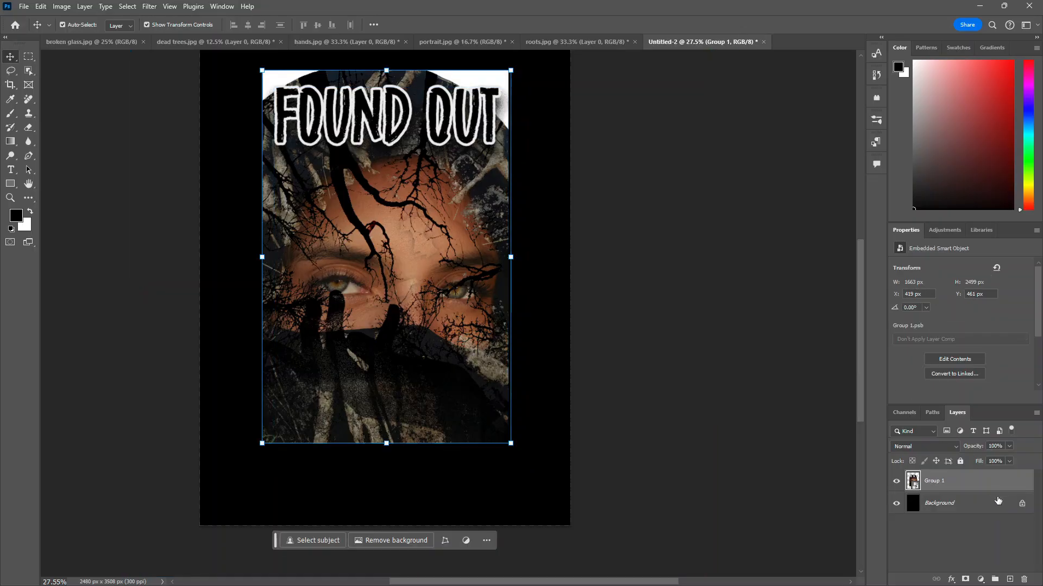
# Step: Move the smart object slightly lower on the canvas
pyautogui.scroll(2, 619, 230)
pyautogui.moveTo(404, 302); pyautogui.dragTo(424, 337)
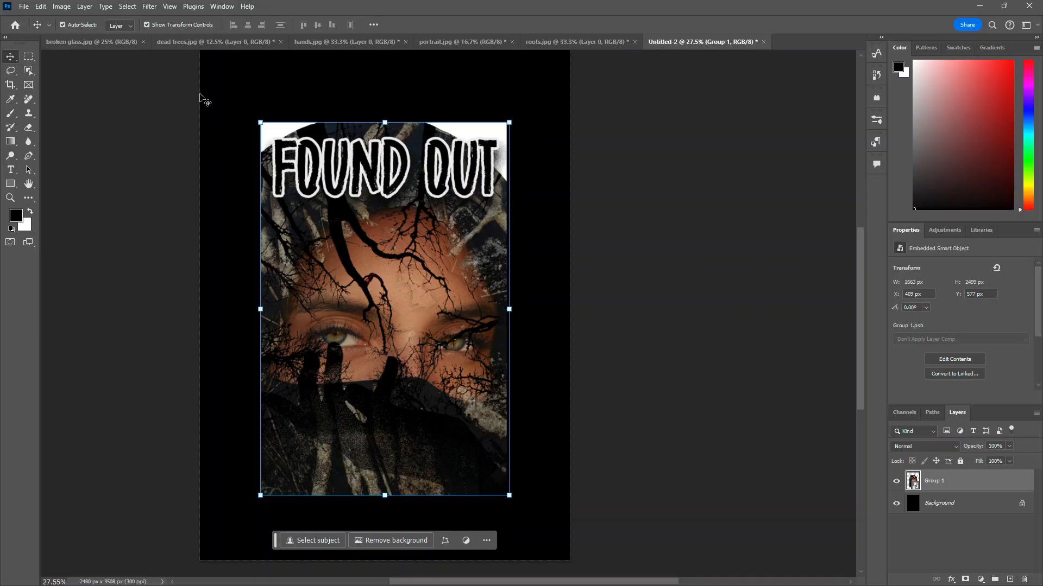
pyautogui.click(148, 7)
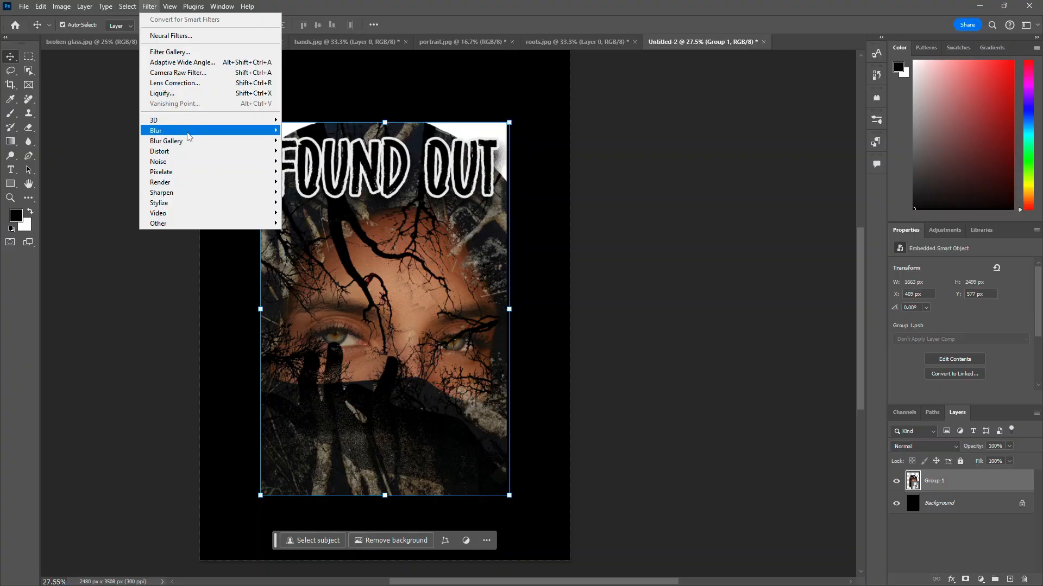
pyautogui.moveTo(176, 164)
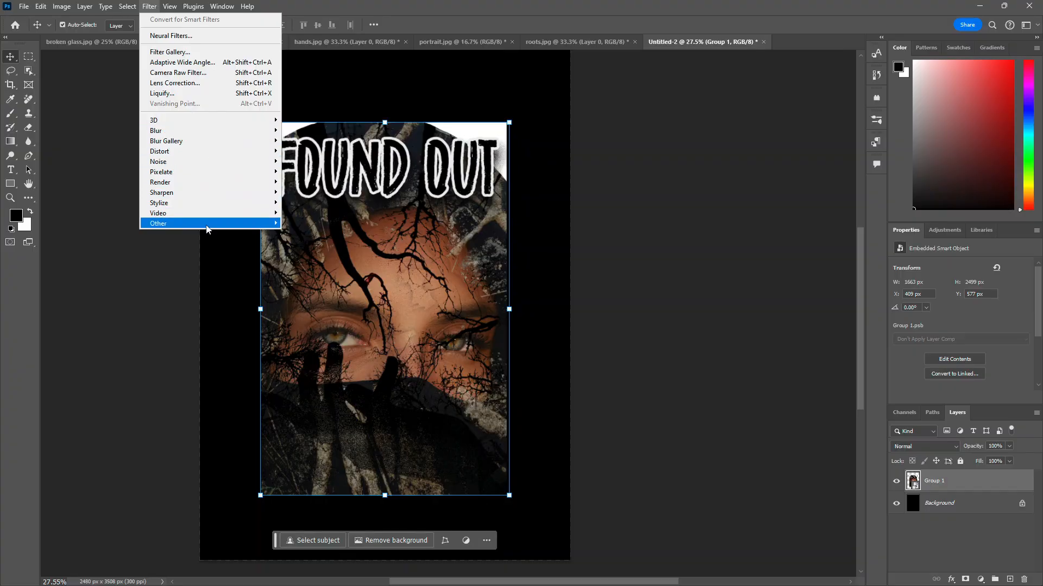
pyautogui.moveTo(230, 224)
pyautogui.click(311, 225)
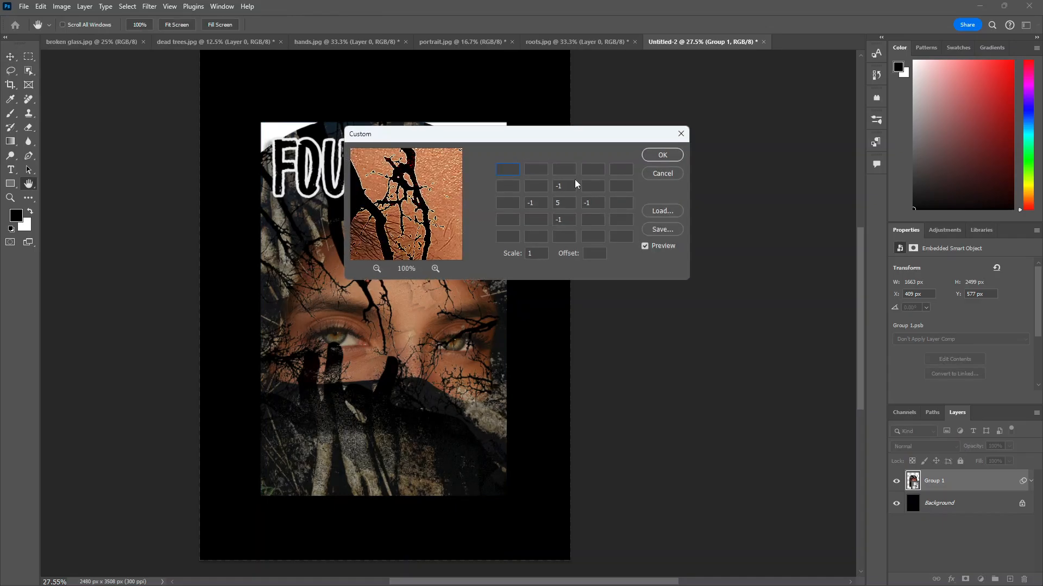
pyautogui.click(681, 134)
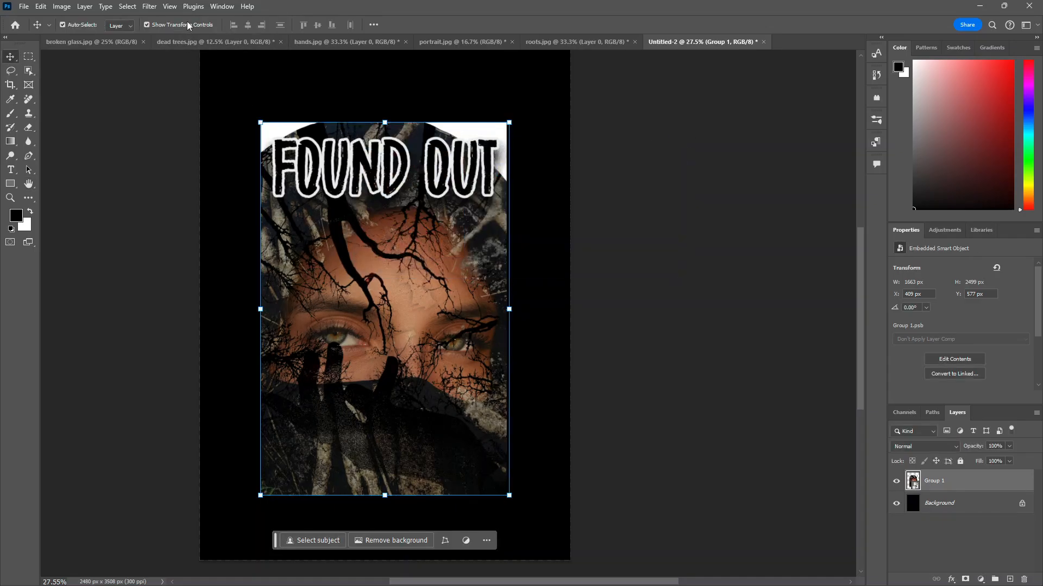
# Step: Apply an Average blur filter to the smart object and undo it
pyautogui.click(147, 8)
pyautogui.moveTo(256, 121)
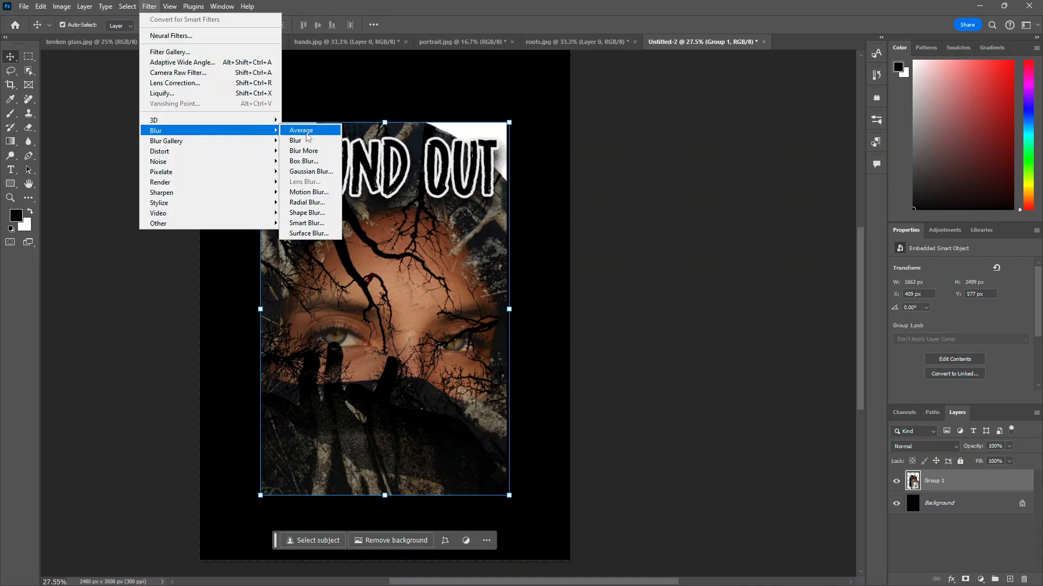
pyautogui.click(307, 133)
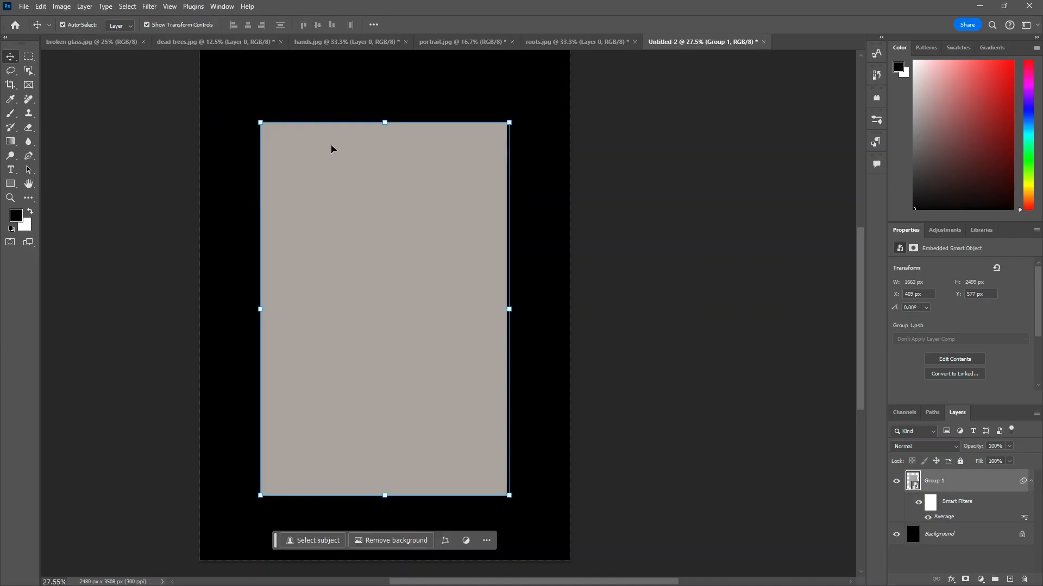
pyautogui.hotkey('ctrl', 'z')
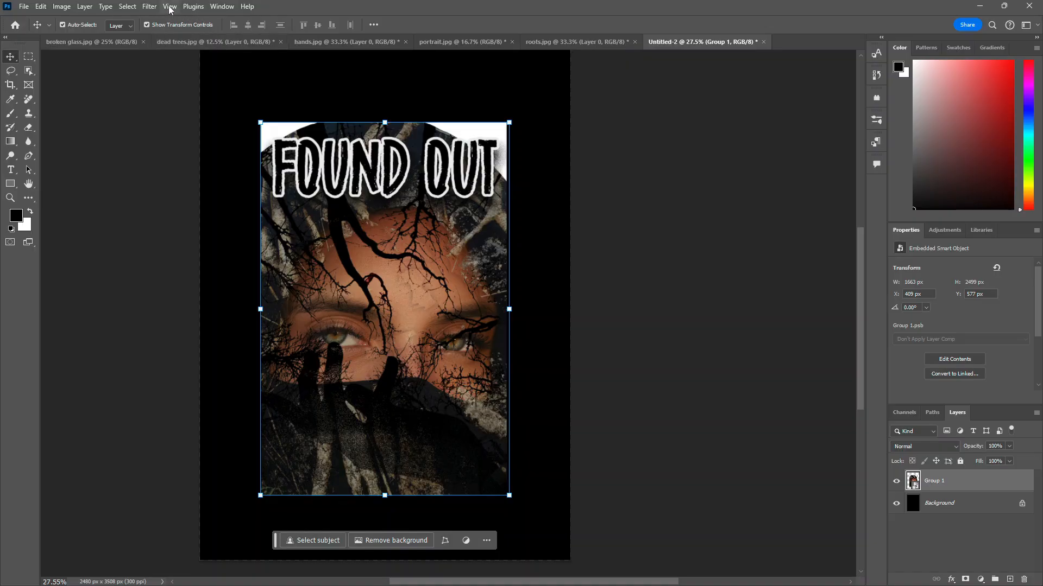
# Step: Apply an Add Noise filter to the smart object with about 25% amount and Uniform distribution
pyautogui.click(150, 7)
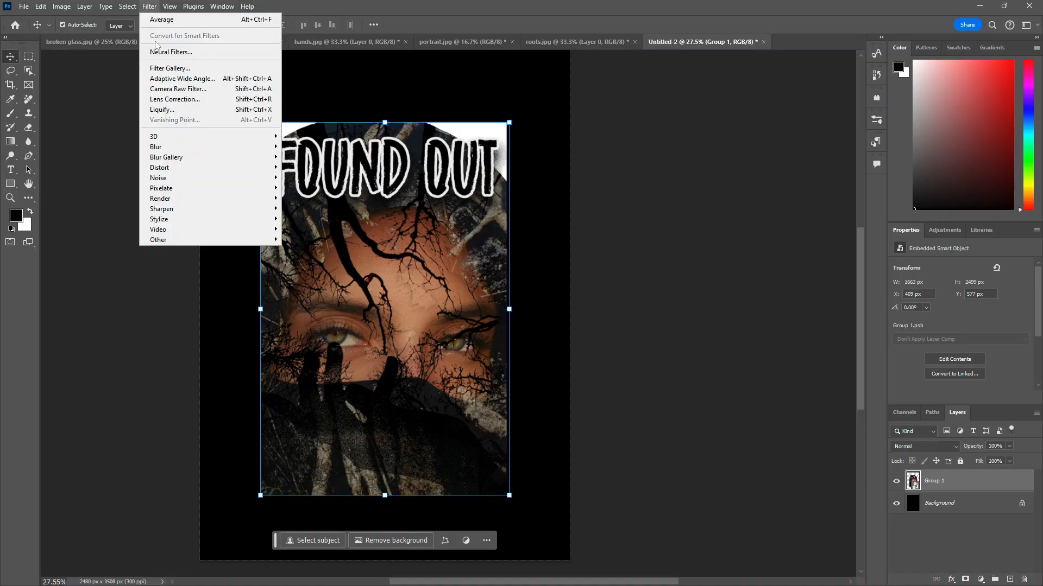
pyautogui.moveTo(200, 224)
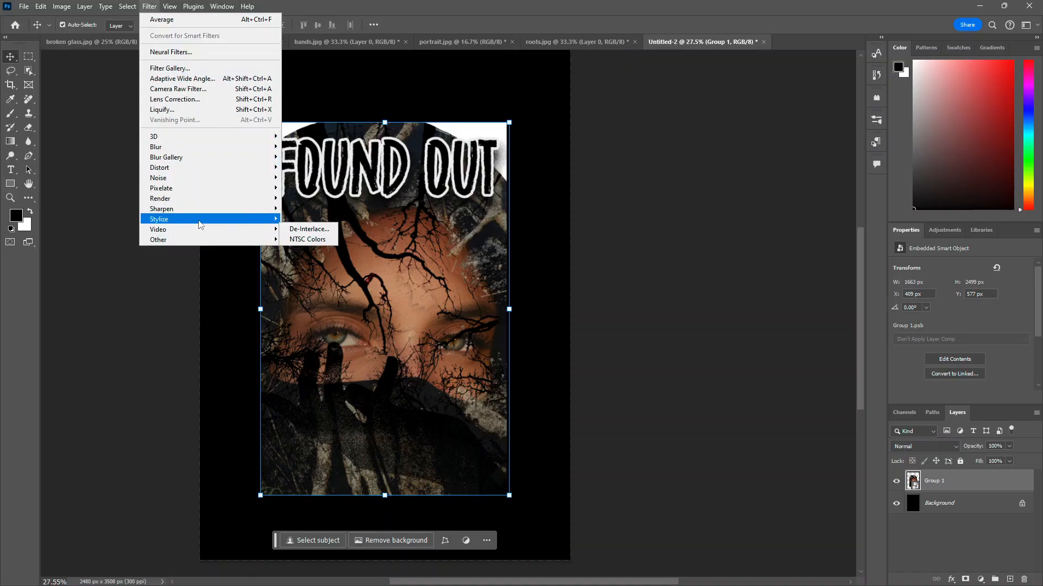
pyautogui.moveTo(226, 181)
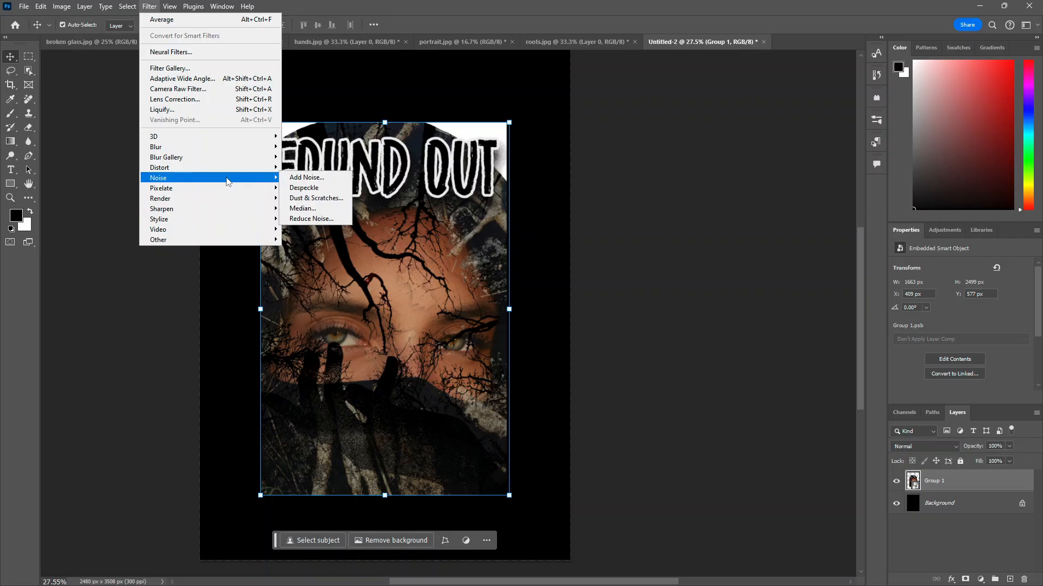
pyautogui.click(302, 178)
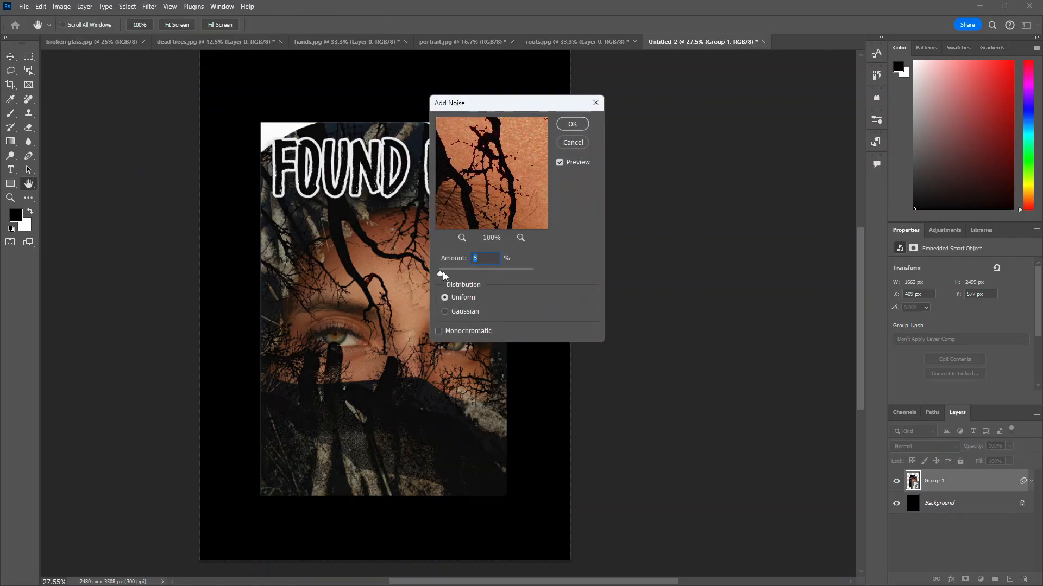
pyautogui.moveTo(444, 274); pyautogui.dragTo(444, 275)
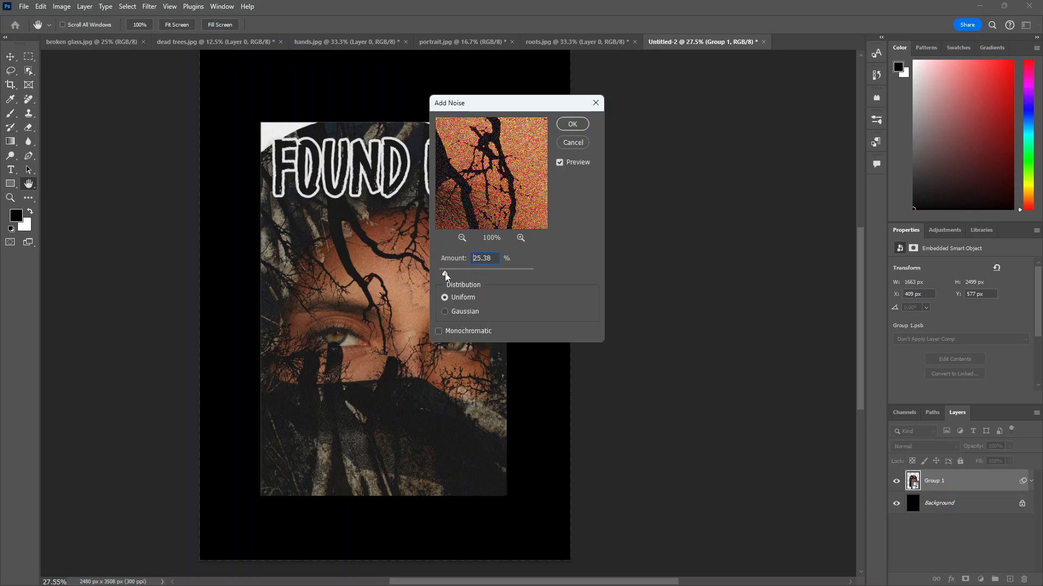
pyautogui.doubleClick(472, 258)
pyautogui.click(579, 124)
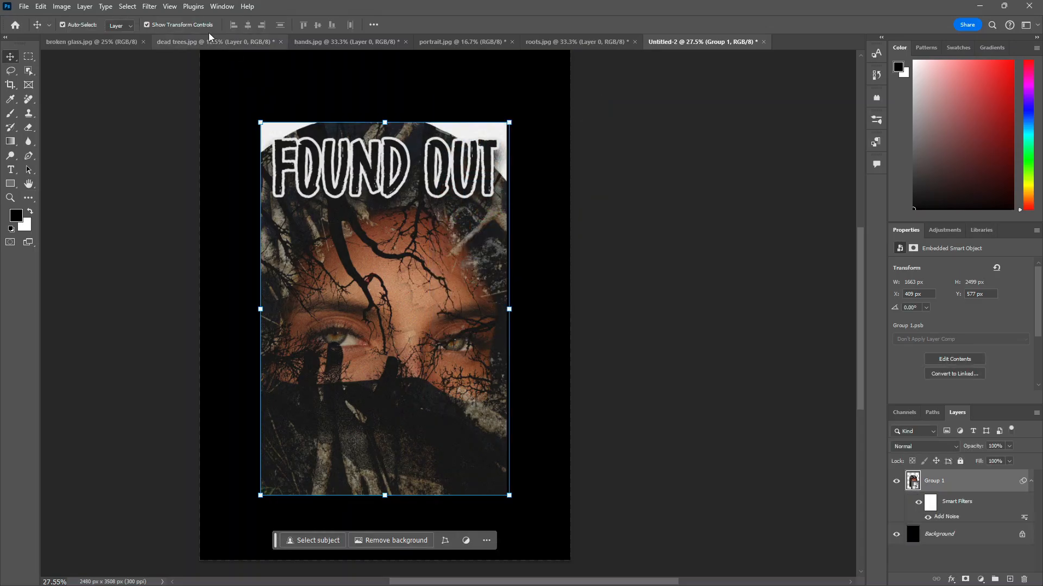
pyautogui.click(150, 7)
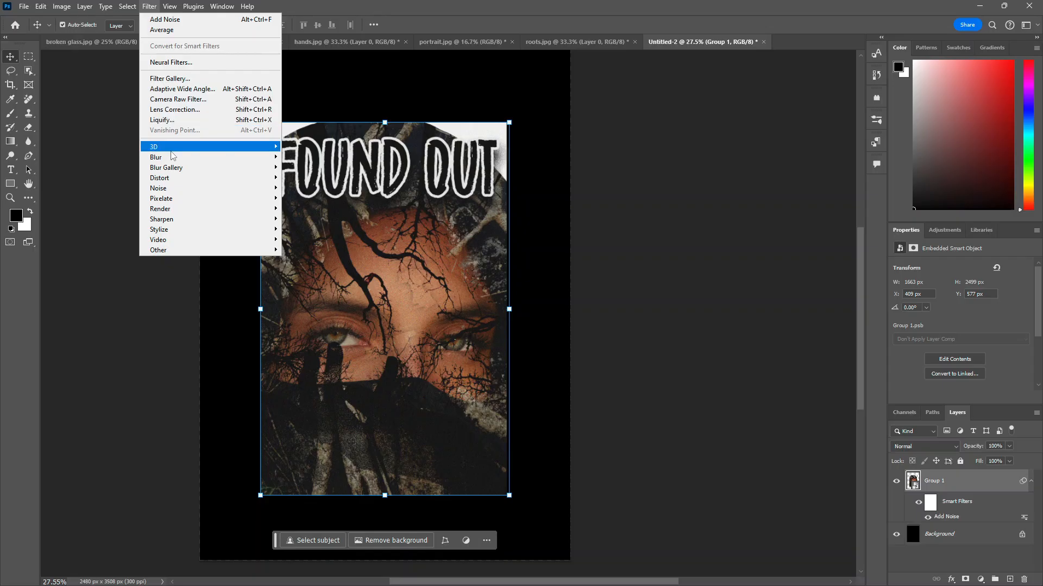
pyautogui.moveTo(182, 179)
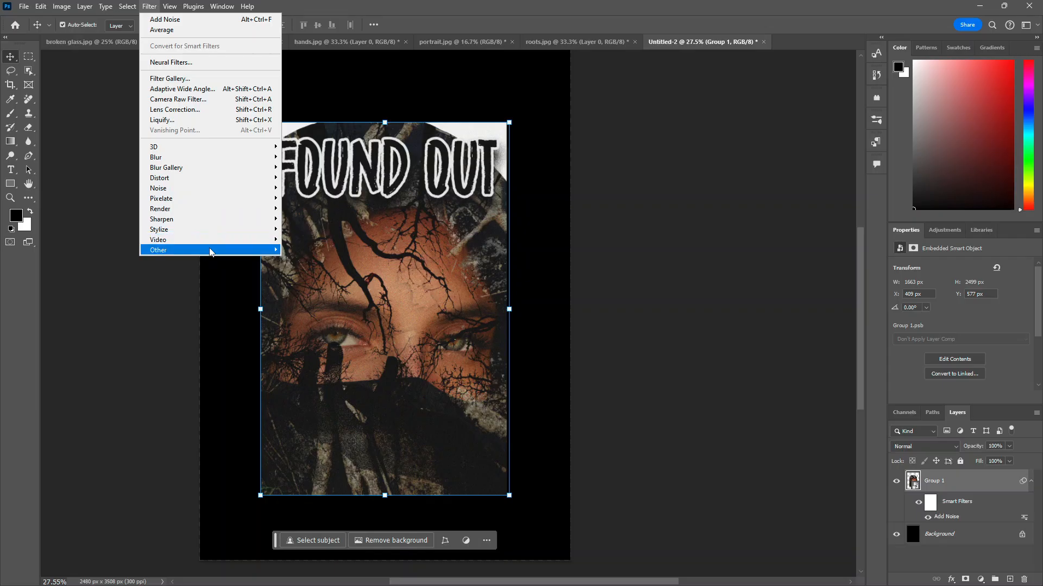
pyautogui.moveTo(211, 251)
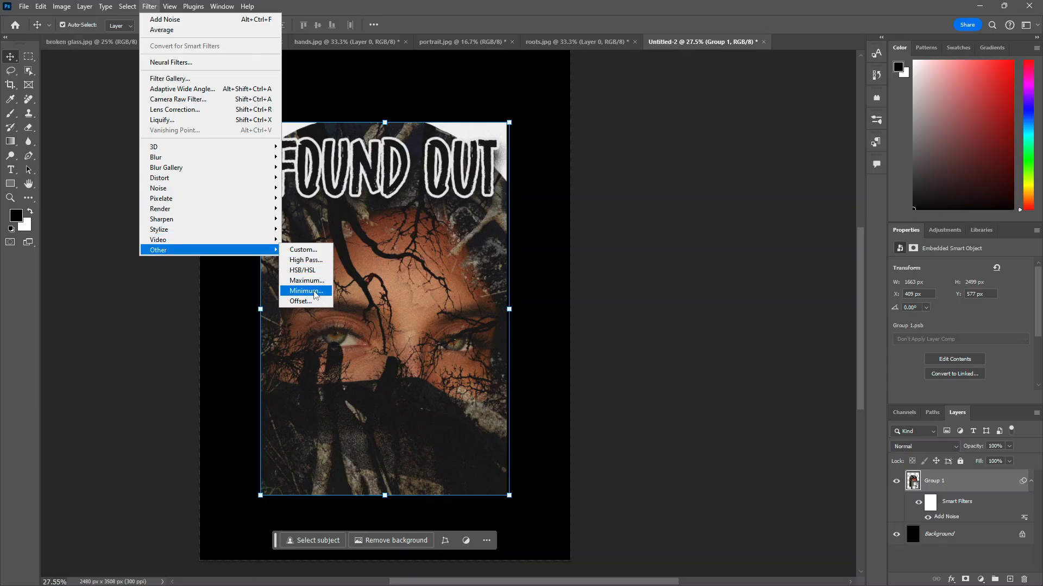
pyautogui.moveTo(258, 150)
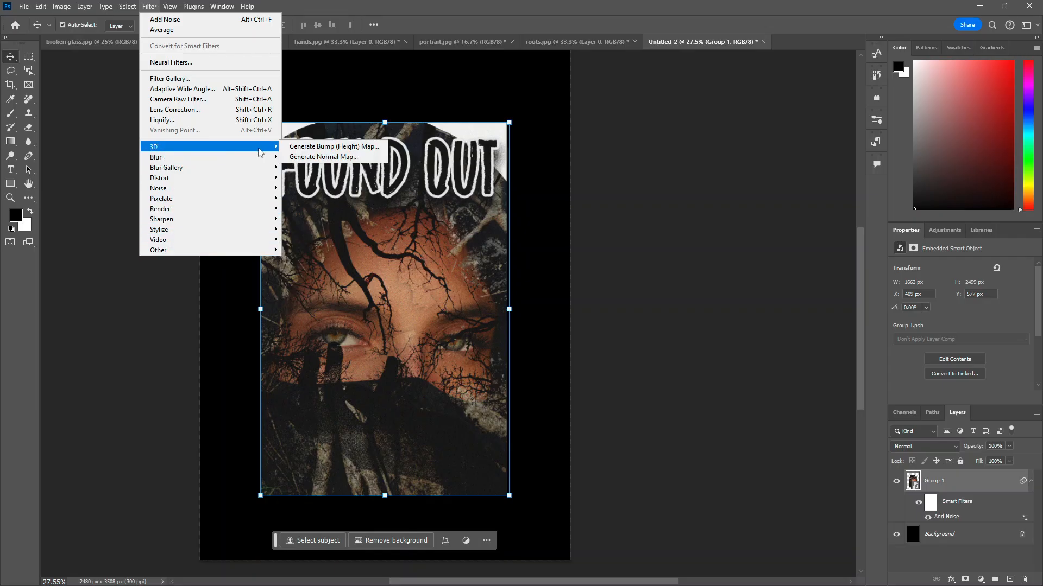
pyautogui.press('Escape')
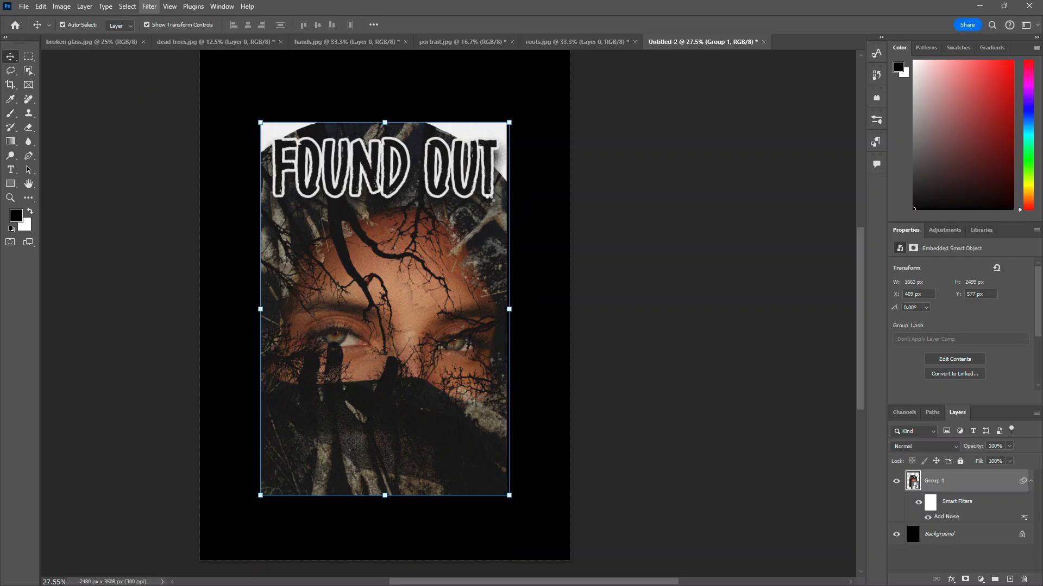
# Step: Apply a Camera Raw Filter to the smart object, briefly trying Monochrome, then setting Vibrance +49, Saturation -45 and adding Grain
pyautogui.hotkey('ctrl', 'shift', 'a')
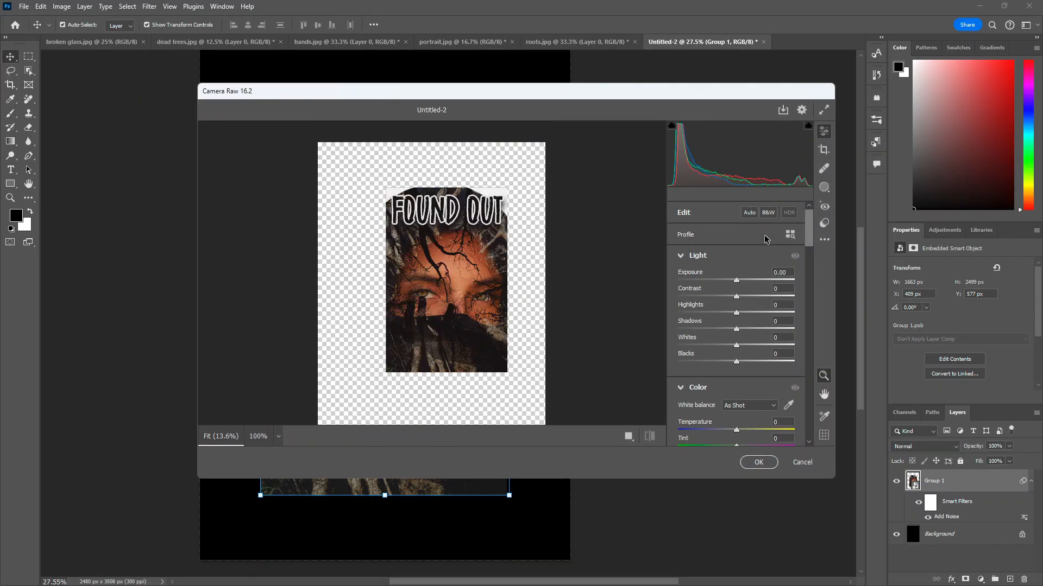
pyautogui.click(765, 235)
pyautogui.click(737, 256)
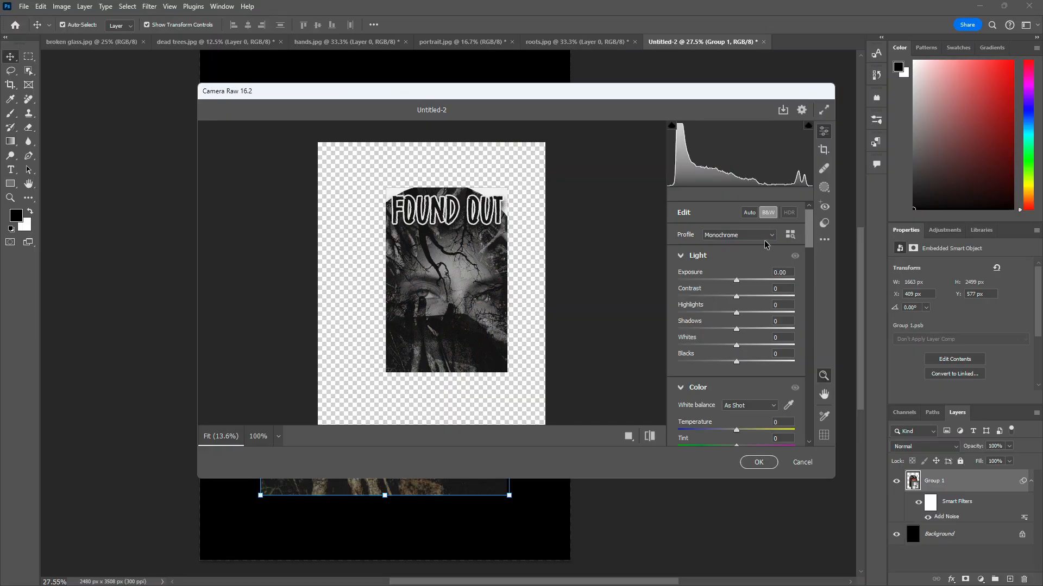
pyautogui.click(769, 235)
pyautogui.click(722, 247)
pyautogui.scroll(-2, 744, 384)
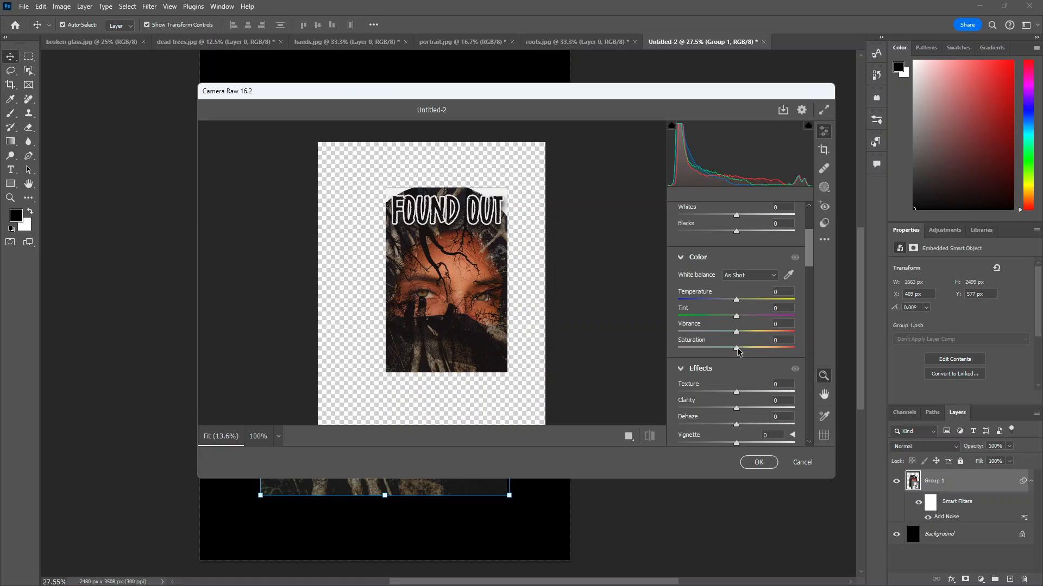
pyautogui.moveTo(737, 348); pyautogui.dragTo(765, 329)
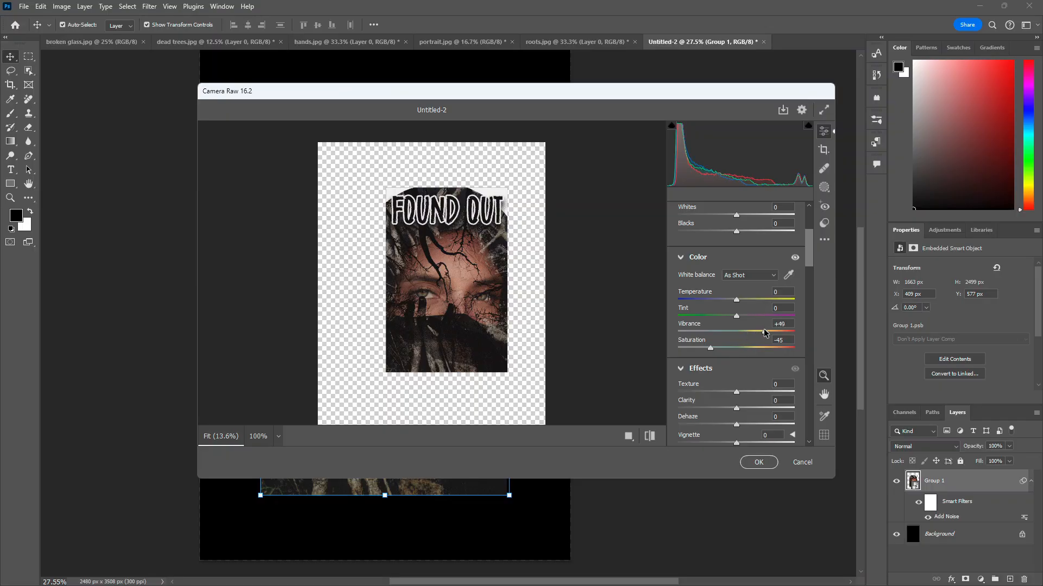
pyautogui.scroll(-2, 747, 367)
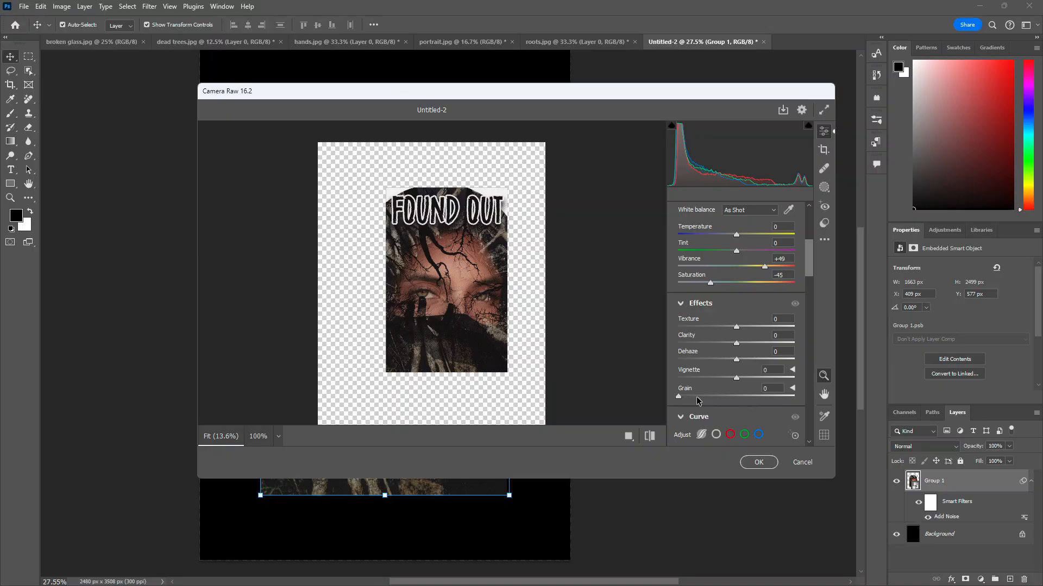
pyautogui.moveTo(680, 396); pyautogui.dragTo(705, 397)
pyautogui.click(758, 463)
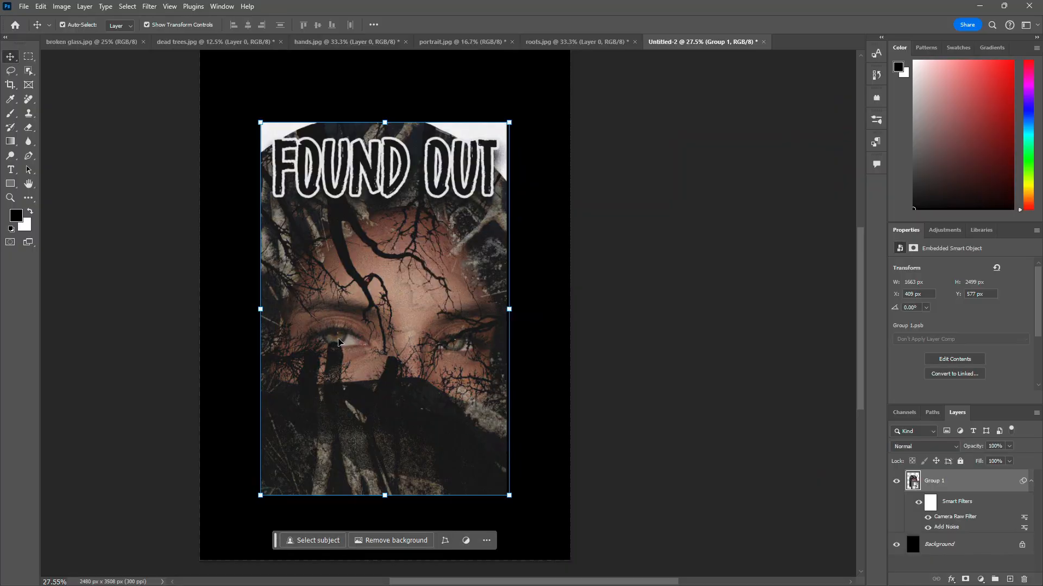
# Step: Close the roots, portrait, hands, dead trees and broken glass source documents without saving
pyautogui.click(635, 45)
pyautogui.click(636, 41)
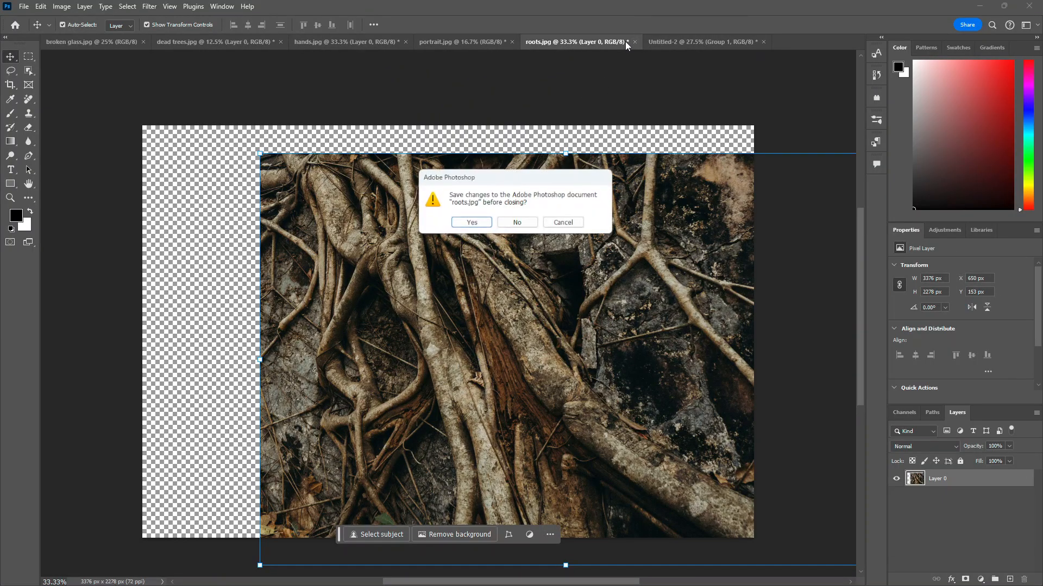
pyautogui.click(519, 225)
pyautogui.click(512, 43)
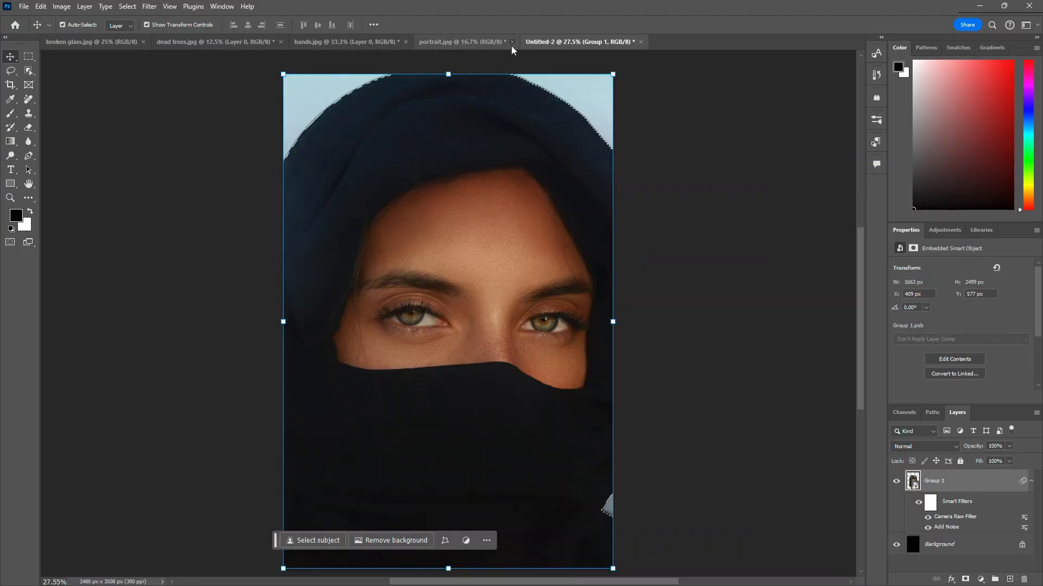
pyautogui.click(512, 224)
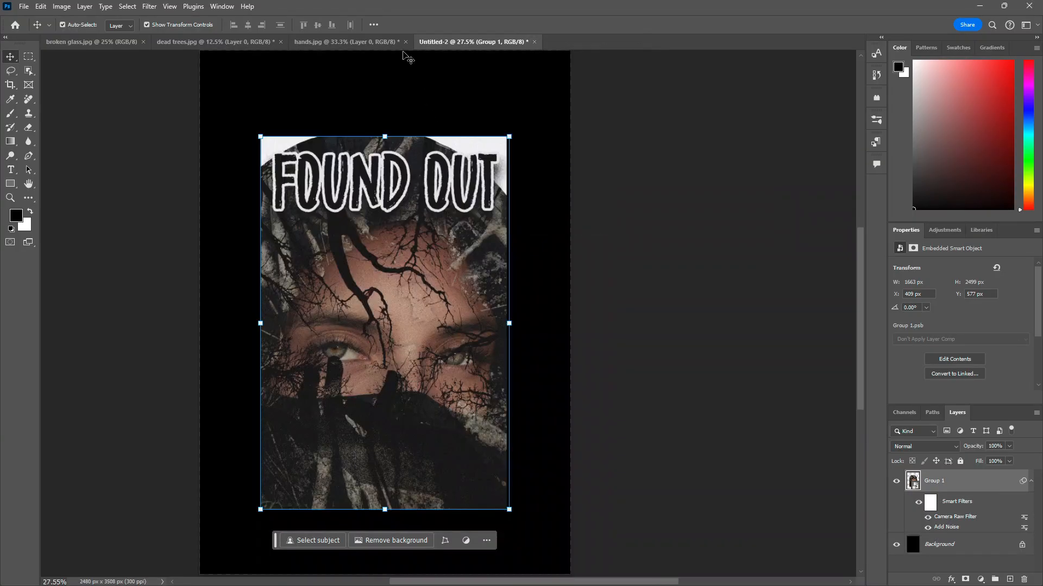
pyautogui.click(406, 41)
pyautogui.click(531, 225)
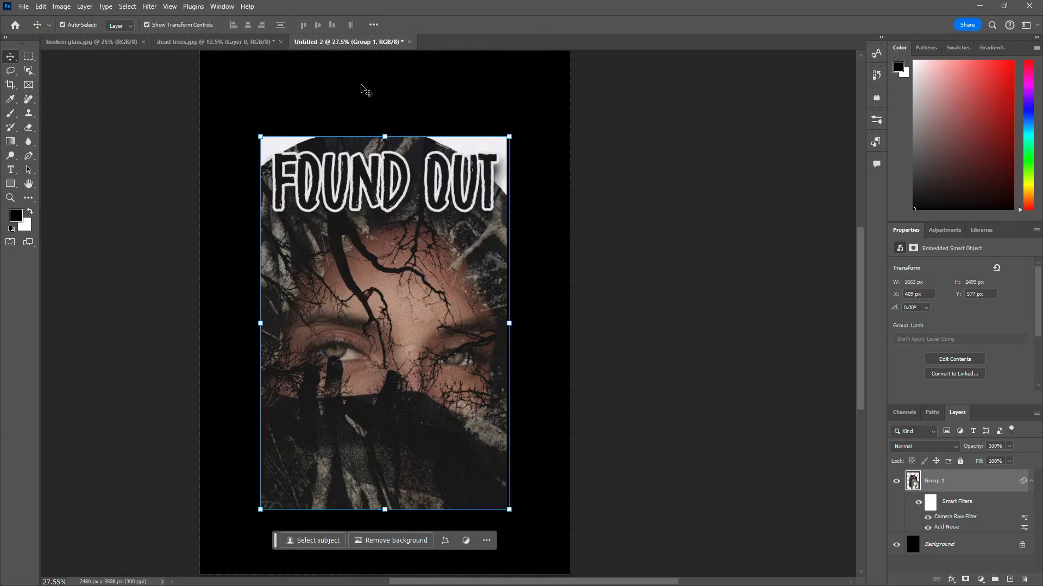
pyautogui.click(281, 42)
pyautogui.click(517, 223)
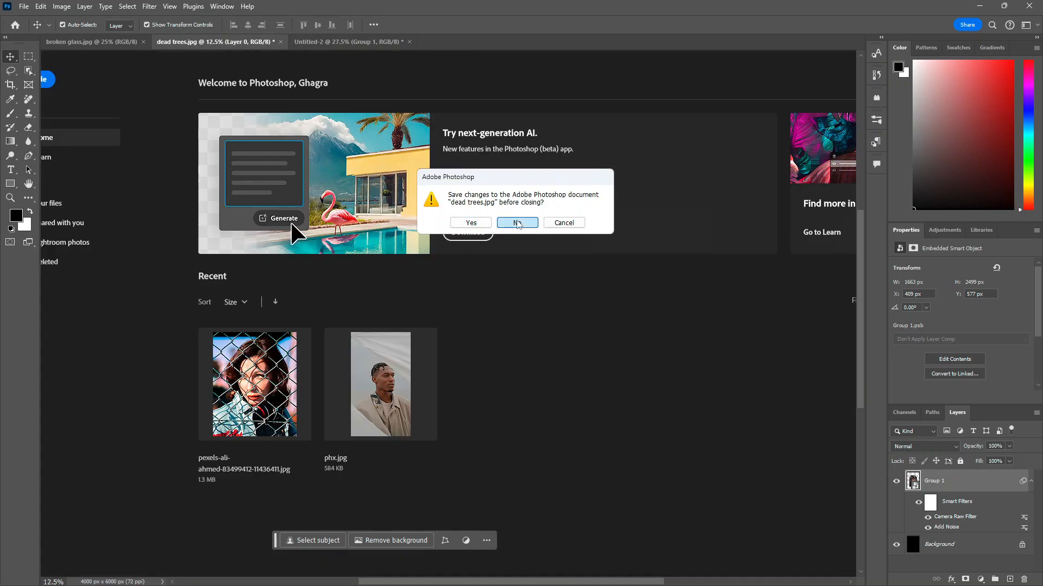
pyautogui.click(132, 41)
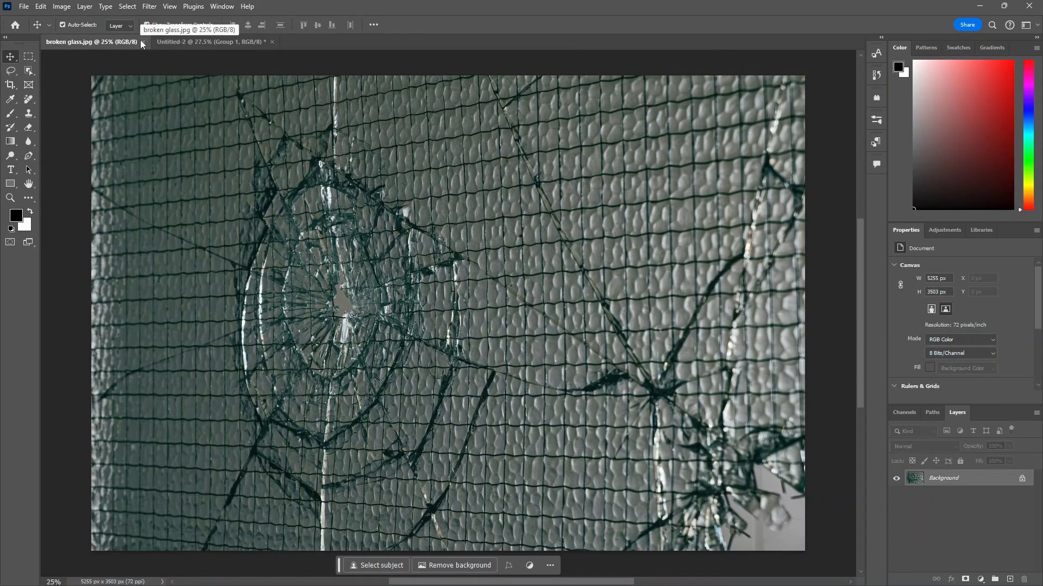
pyautogui.click(143, 41)
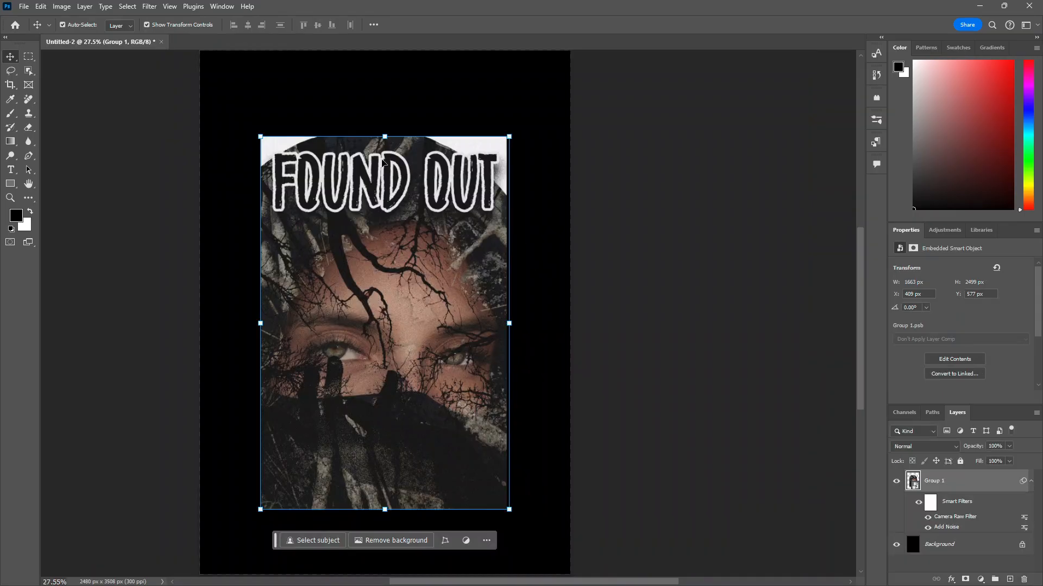
# Step: Open the 16188195_isolated_black_t-shirt_front PSD mockup file
pyautogui.click(24, 6)
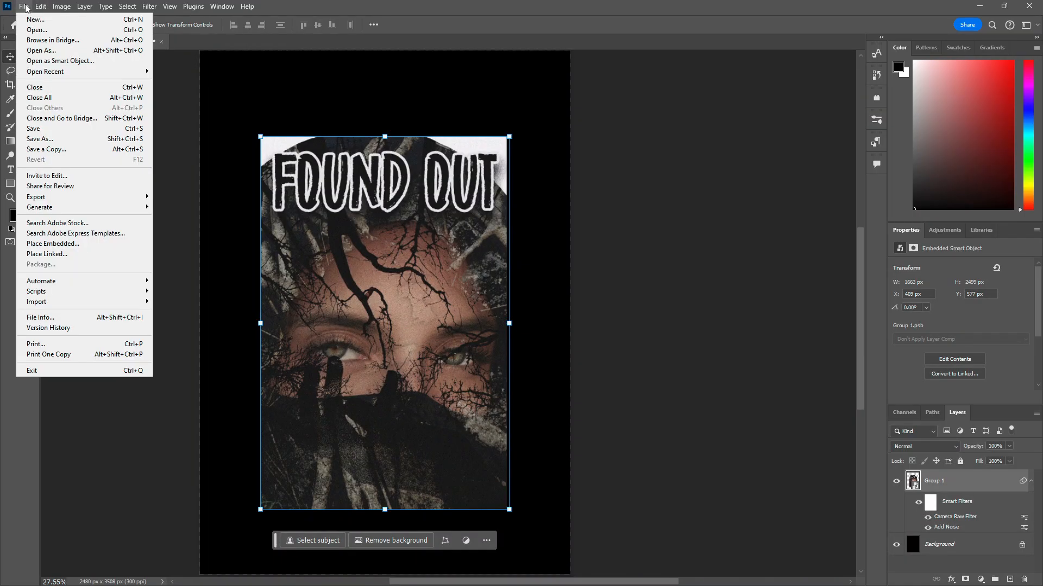
pyautogui.click(36, 32)
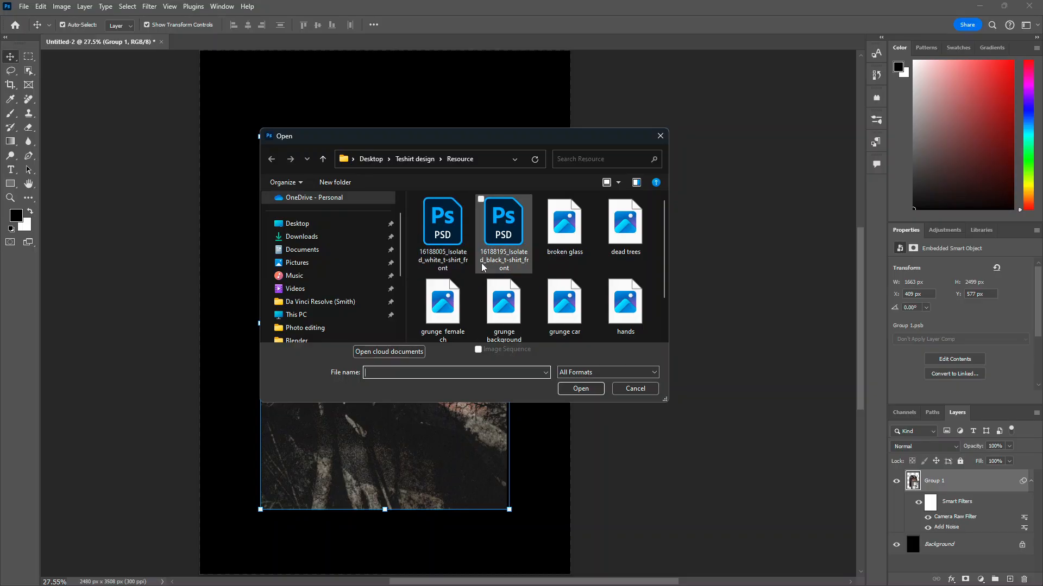
pyautogui.doubleClick(510, 241)
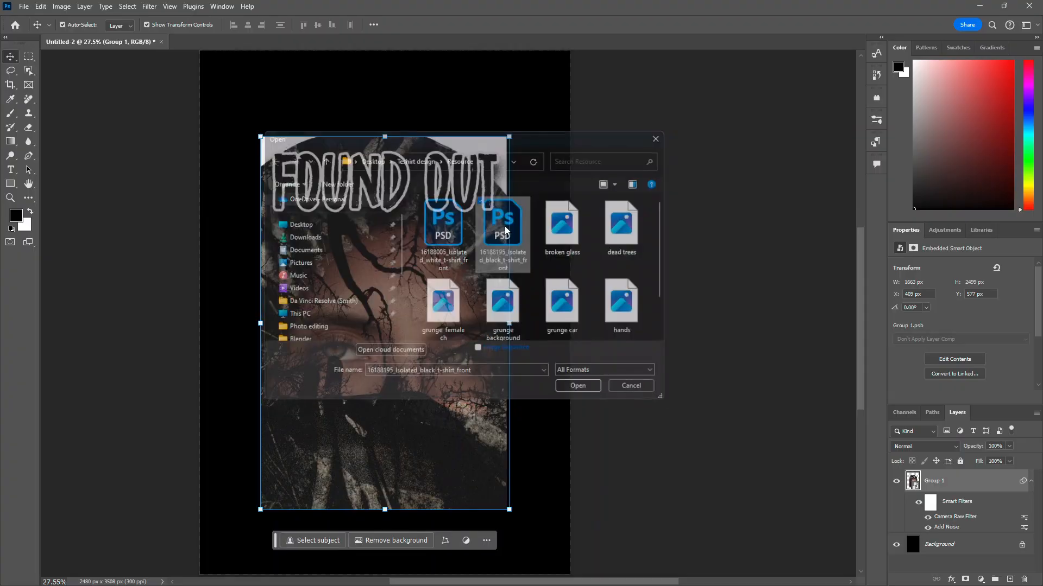
pyautogui.moveTo(487, 288)
pyautogui.mouseDown()
pyautogui.moveTo(457, 279)
pyautogui.moveTo(478, 272)
pyautogui.mouseUp()
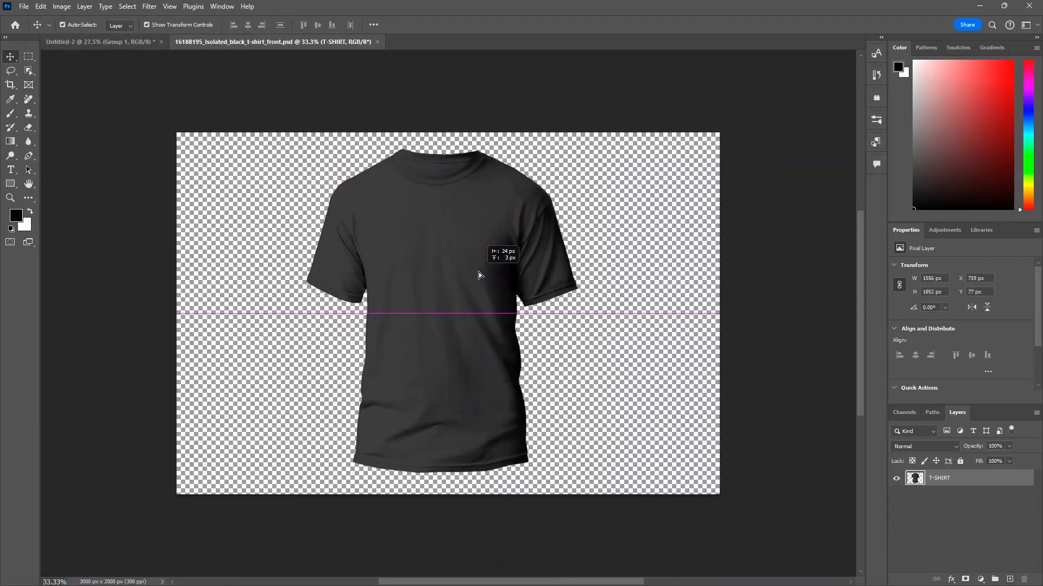
# Step: Bring the poster smart object into the t-shirt document and clip it to the T-SHIRT layer
pyautogui.click(124, 43)
pyautogui.moveTo(428, 304); pyautogui.dragTo(335, 47)
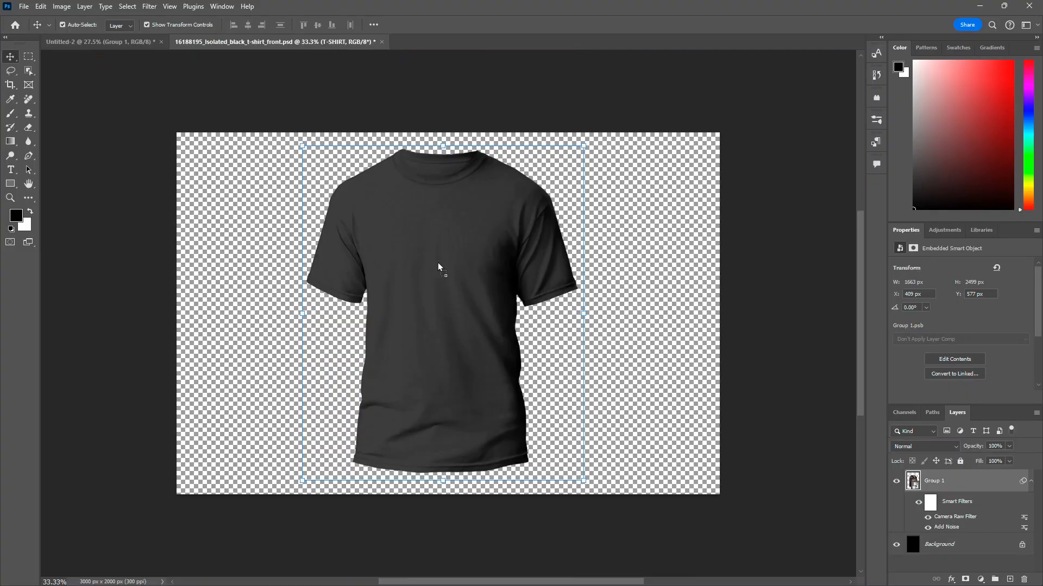
pyautogui.moveTo(449, 291); pyautogui.dragTo(449, 293)
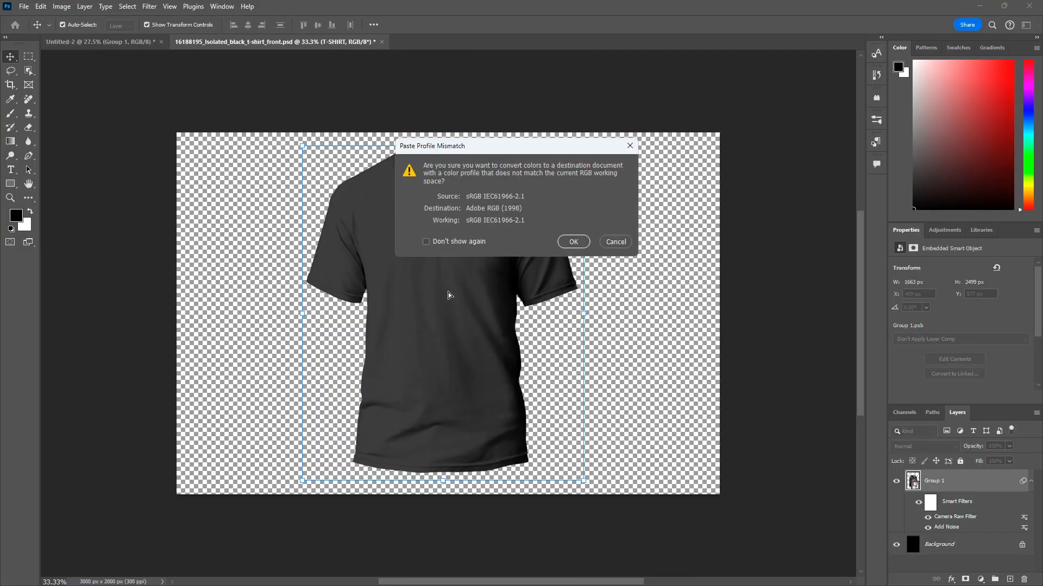
pyautogui.click(571, 239)
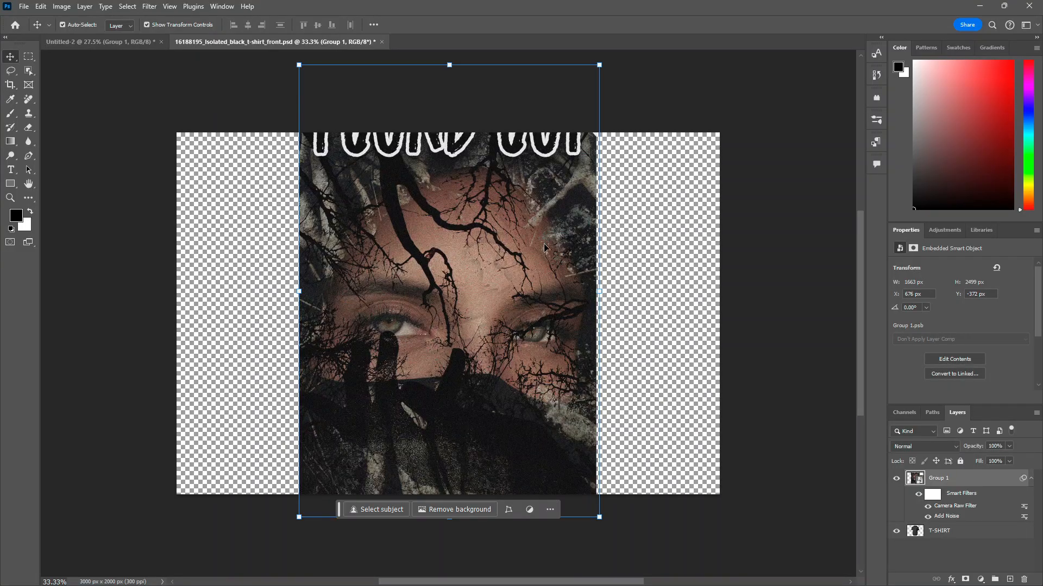
pyautogui.rightClick(949, 479)
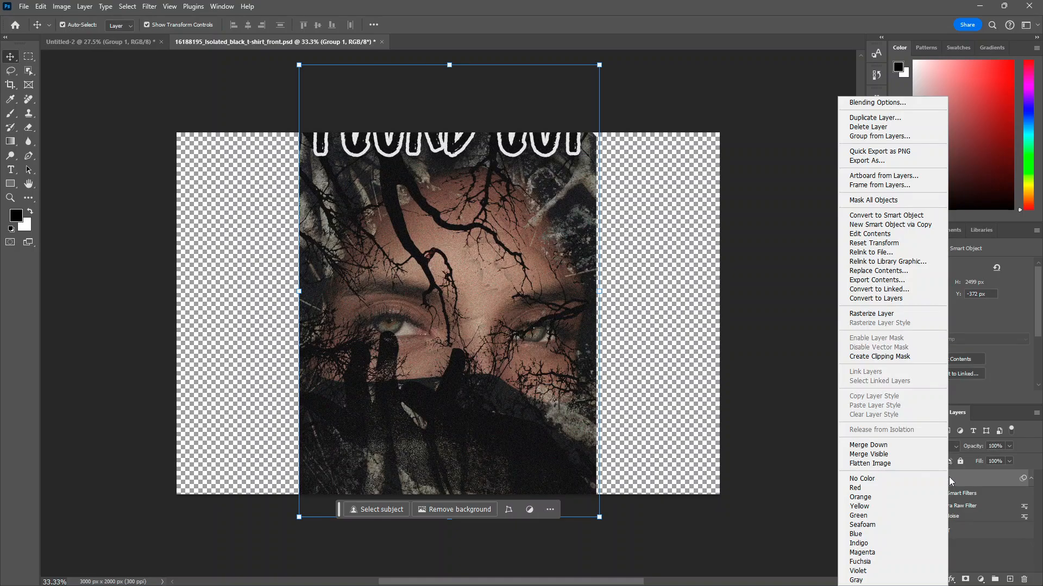
pyautogui.click(885, 356)
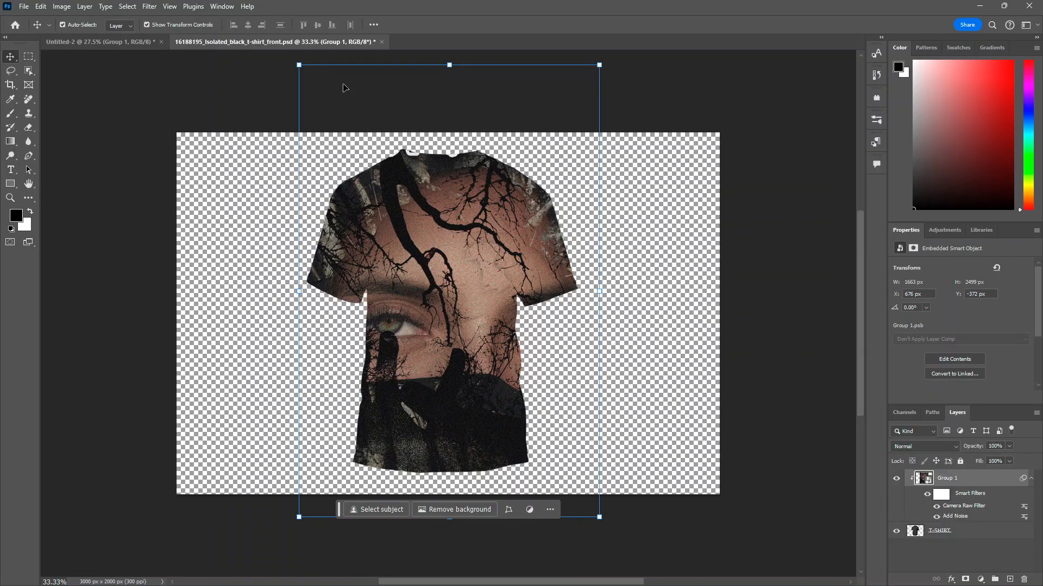
# Step: Scale the clipped poster down and position it on the t-shirt's chest
pyautogui.moveTo(298, 65); pyautogui.dragTo(349, 151)
pyautogui.click(543, 232)
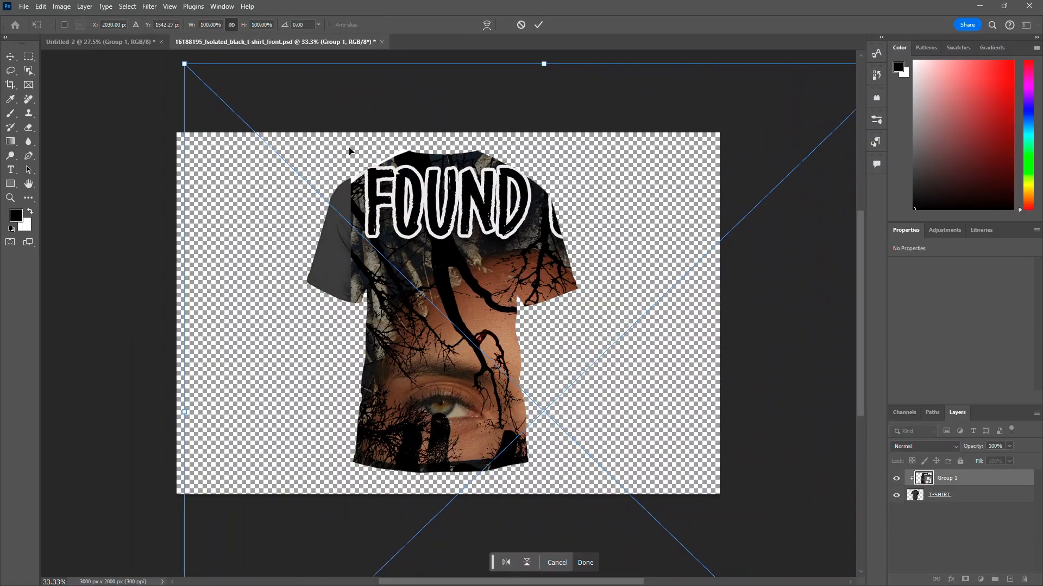
pyautogui.moveTo(197, 79); pyautogui.dragTo(446, 320)
pyautogui.moveTo(640, 453); pyautogui.dragTo(427, 247)
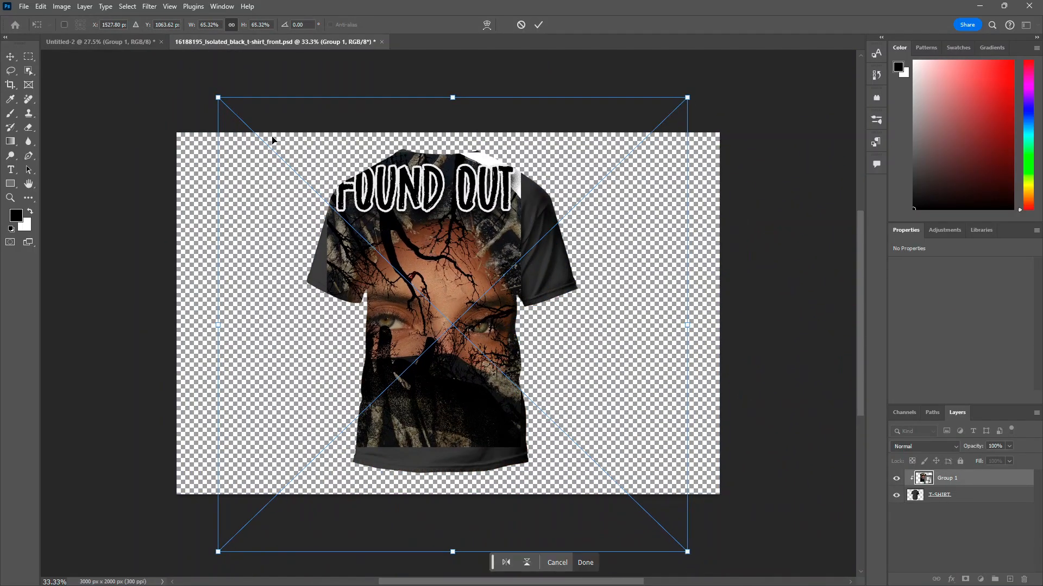
pyautogui.moveTo(217, 97); pyautogui.dragTo(274, 136)
pyautogui.moveTo(381, 213); pyautogui.dragTo(467, 284)
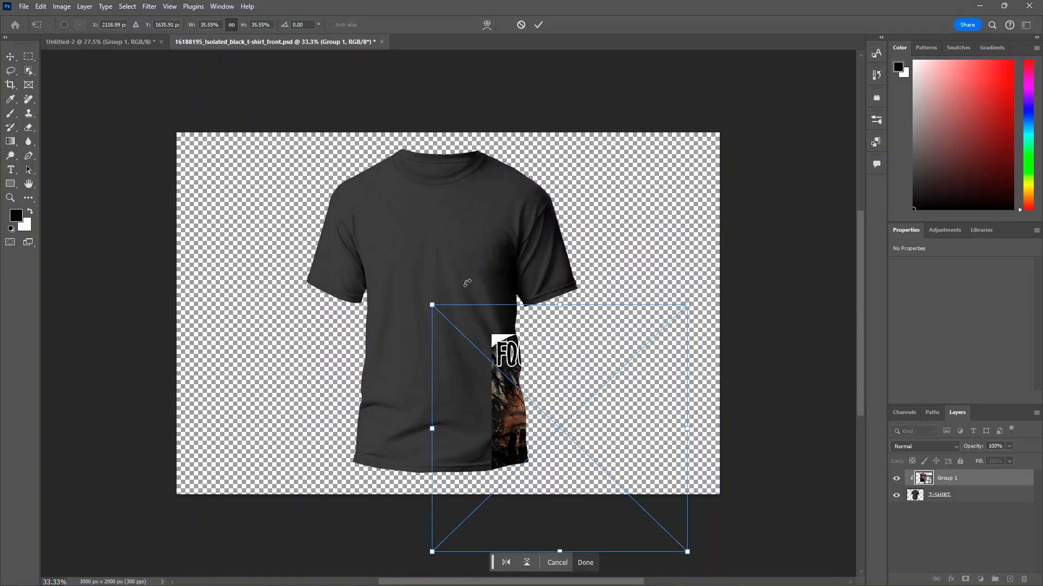
pyautogui.moveTo(536, 396); pyautogui.dragTo(433, 270)
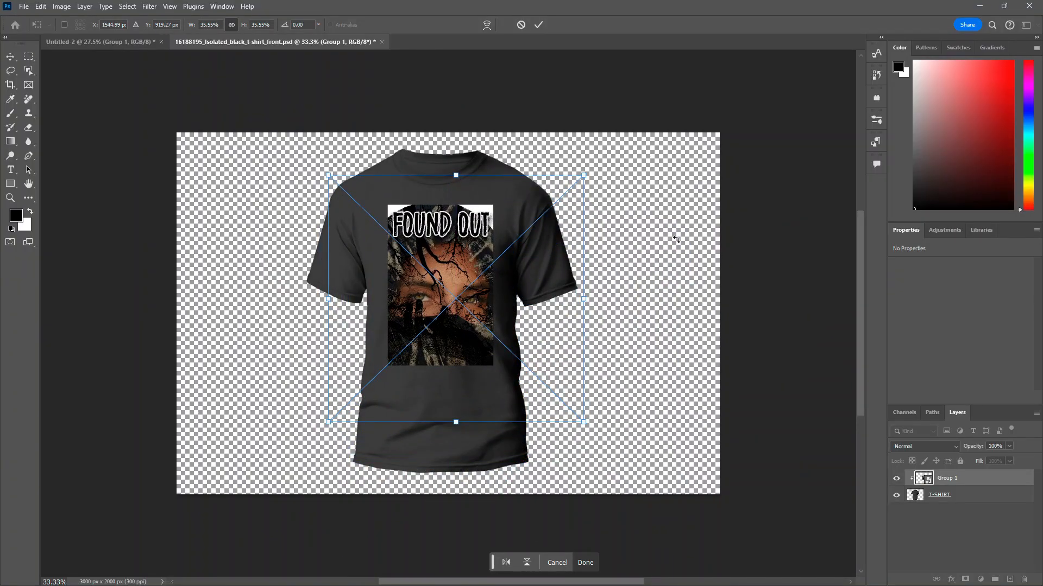
pyautogui.press('Return')
pyautogui.click(790, 208)
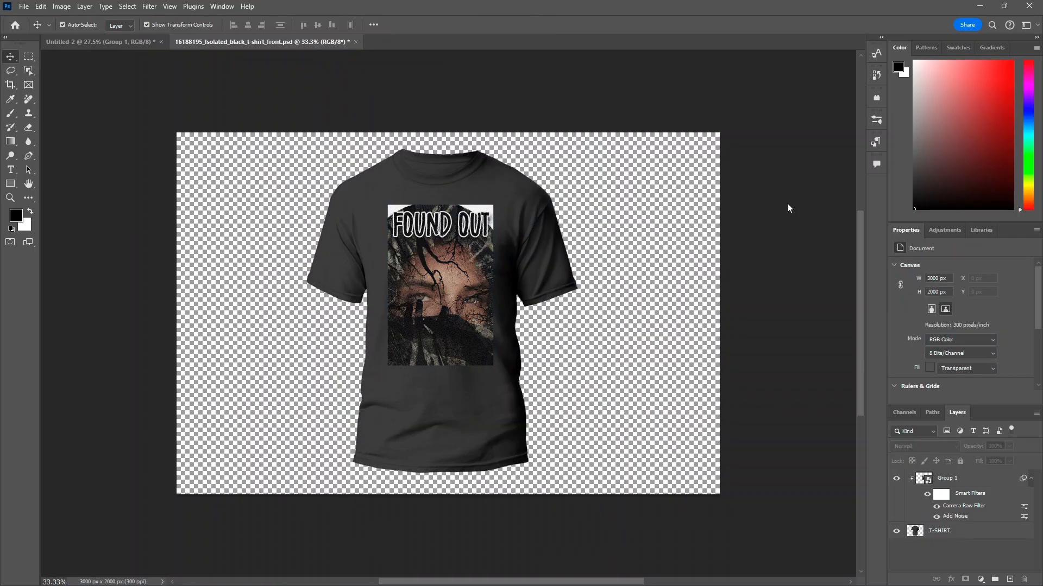
# Step: Switch back to the poster document and delete the layer mask from Group 1
pyautogui.click(25, 8)
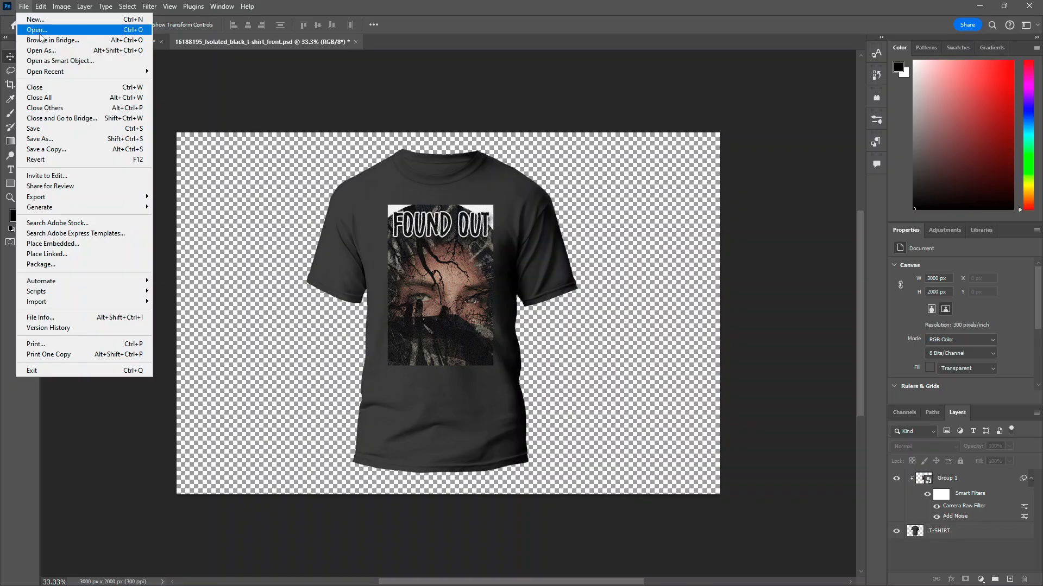
pyautogui.press('Escape')
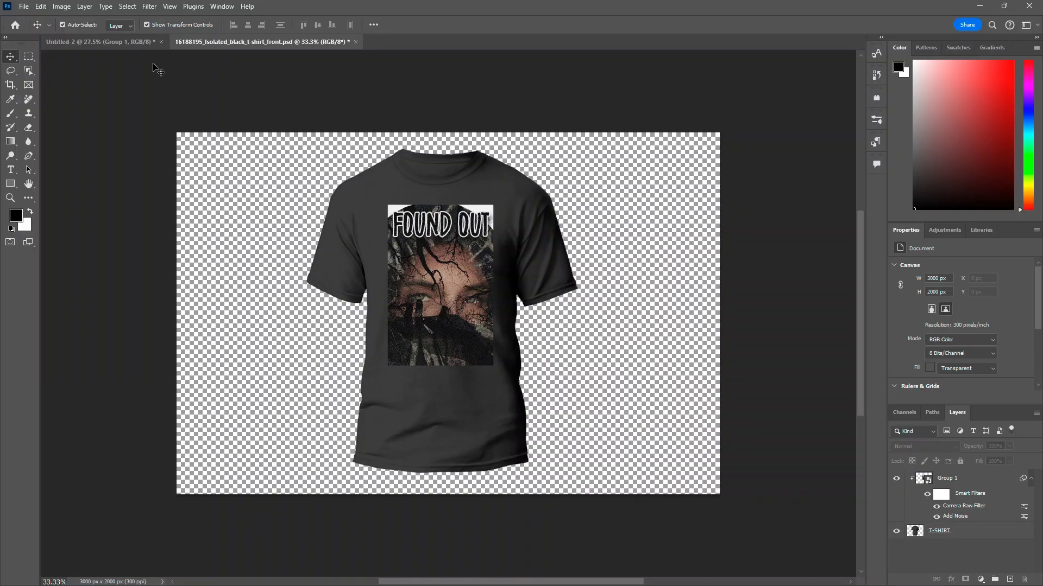
pyautogui.click(112, 46)
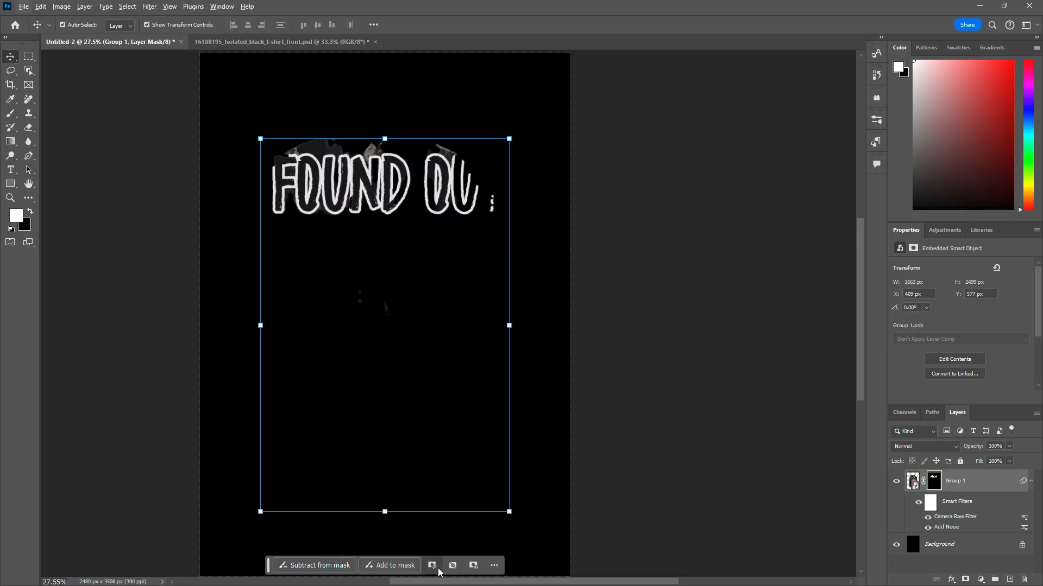
pyautogui.click(495, 570)
pyautogui.click(495, 570)
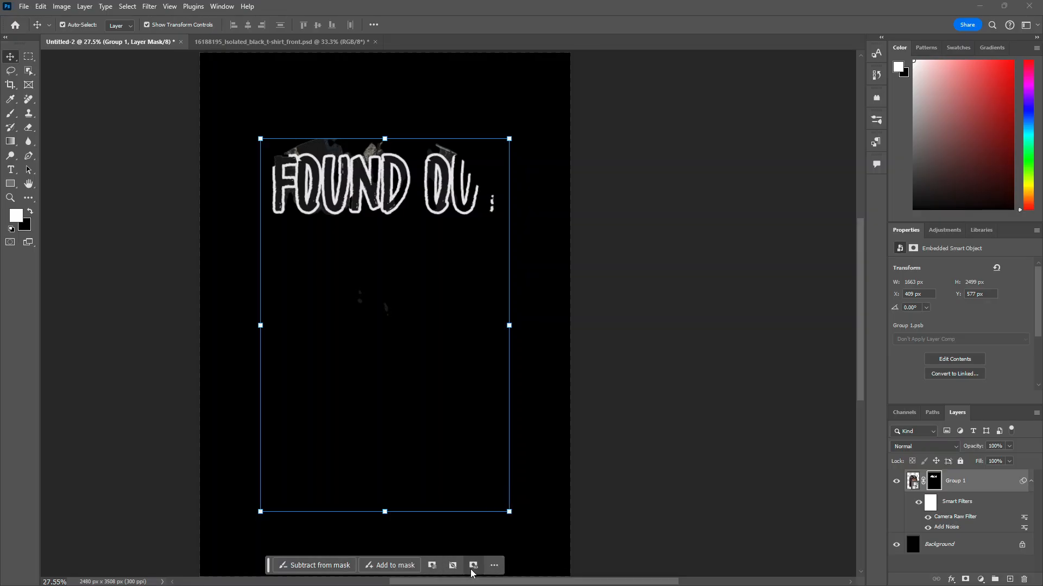
pyautogui.click(429, 568)
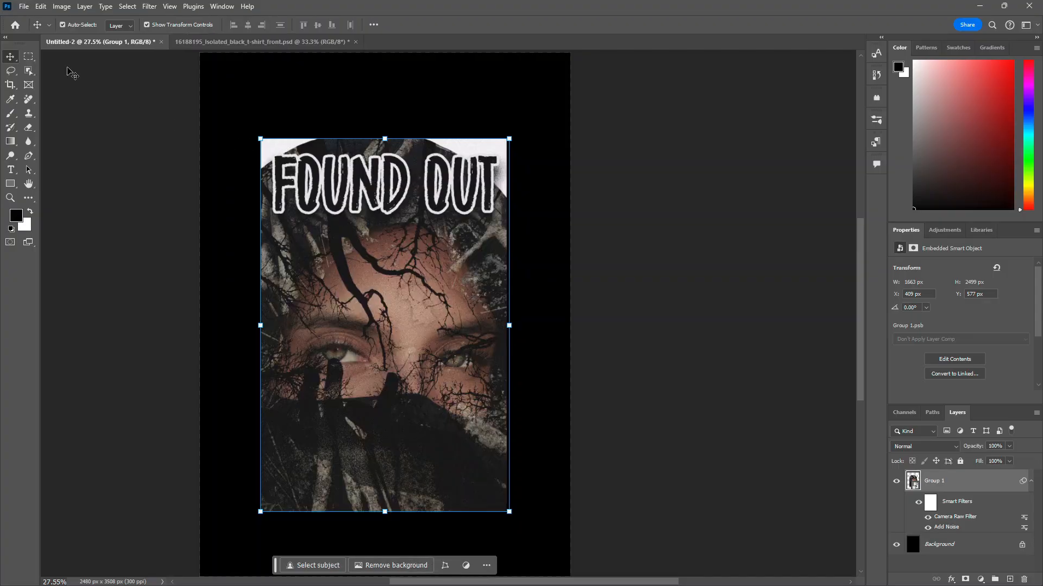
# Step: Select the poster area with the Quick Selection tool, leaving out the white top corners
pyautogui.click(33, 73)
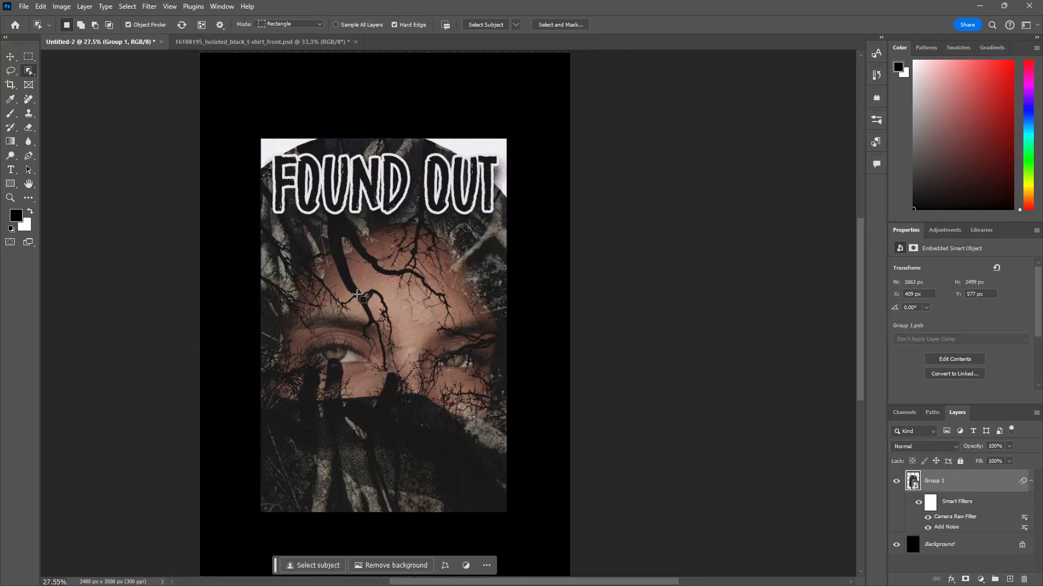
pyautogui.rightClick(28, 71)
pyautogui.click(92, 82)
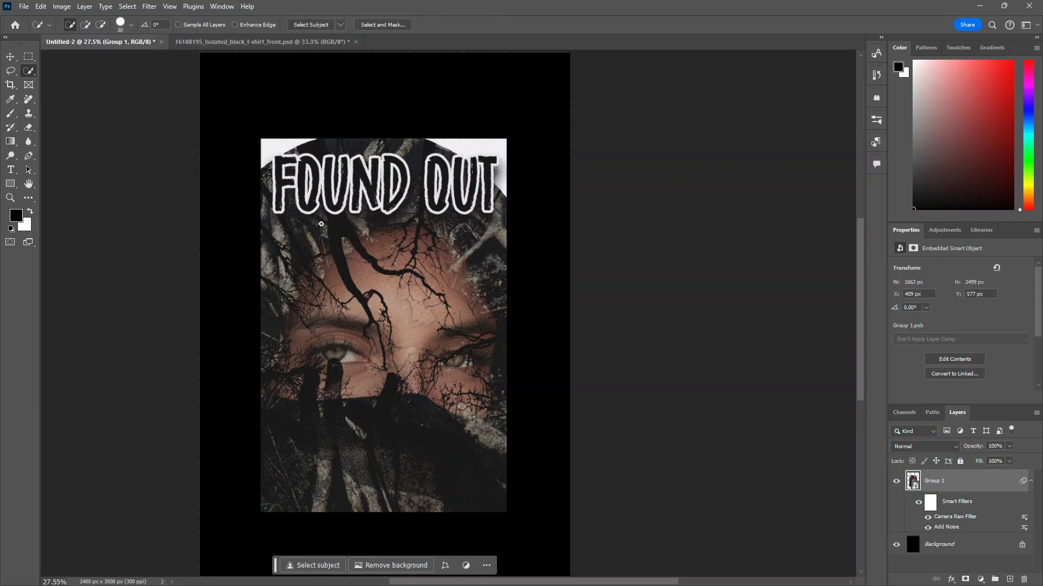
pyautogui.moveTo(322, 224)
pyautogui.mouseDown()
pyautogui.moveTo(442, 467)
pyautogui.moveTo(286, 464)
pyautogui.moveTo(281, 270)
pyautogui.moveTo(270, 227)
pyautogui.moveTo(288, 182)
pyautogui.moveTo(327, 163)
pyautogui.moveTo(292, 158)
pyautogui.moveTo(430, 156)
pyautogui.moveTo(451, 194)
pyautogui.moveTo(494, 193)
pyautogui.moveTo(507, 214)
pyautogui.moveTo(398, 225)
pyautogui.moveTo(492, 256)
pyautogui.mouseUp()
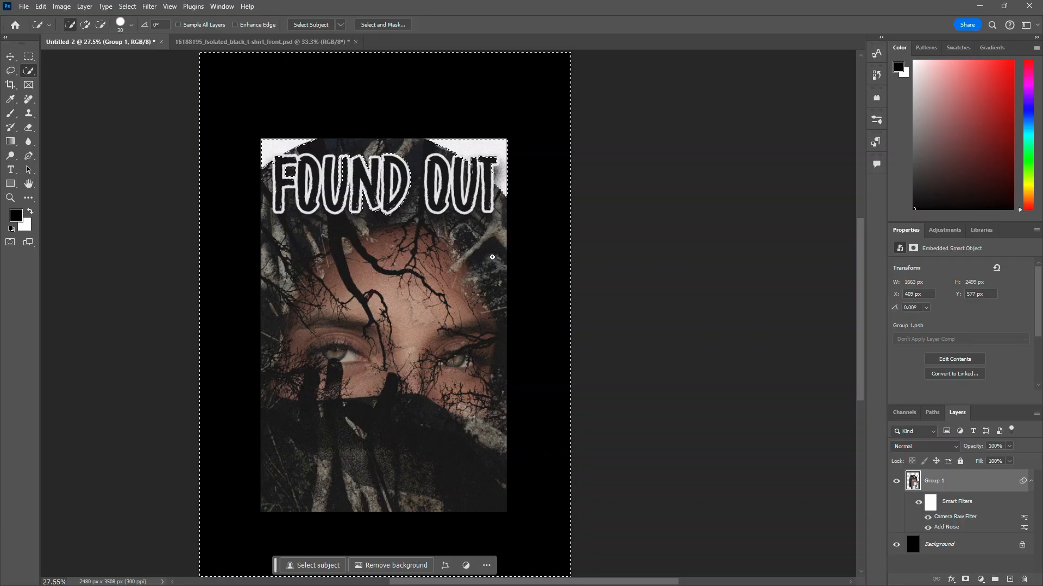
pyautogui.moveTo(469, 312); pyautogui.dragTo(470, 313)
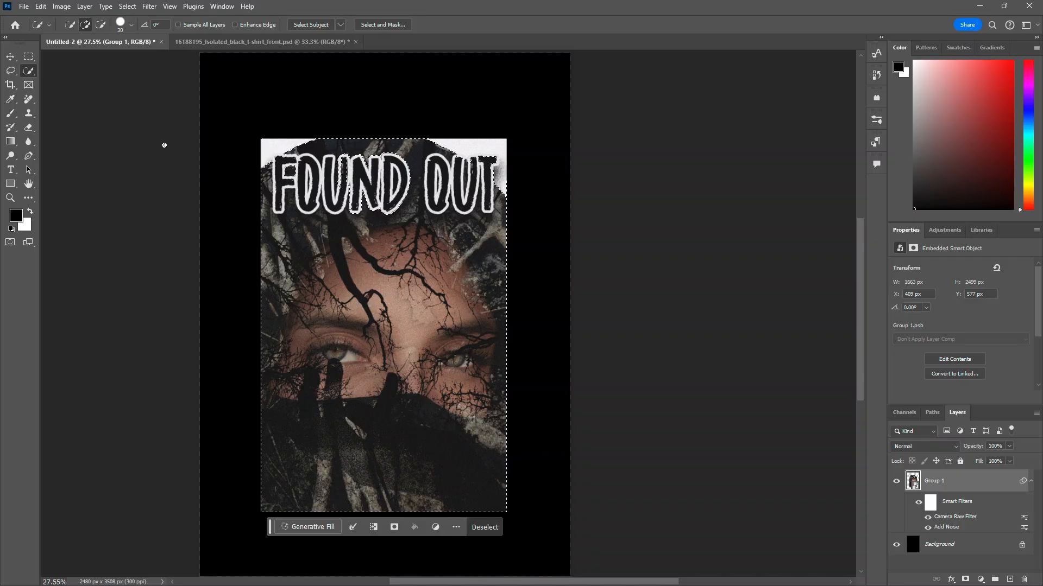
pyautogui.click(101, 24)
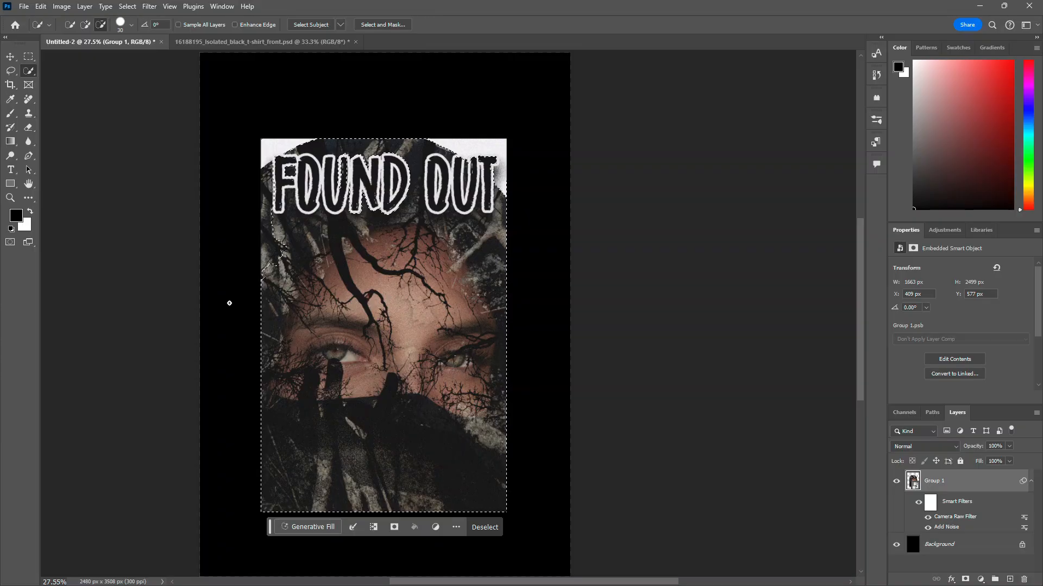
pyautogui.moveTo(230, 303)
pyautogui.mouseDown()
pyautogui.moveTo(234, 536)
pyautogui.moveTo(282, 546)
pyautogui.mouseUp()
pyautogui.hotkey('ctrl', 'z')
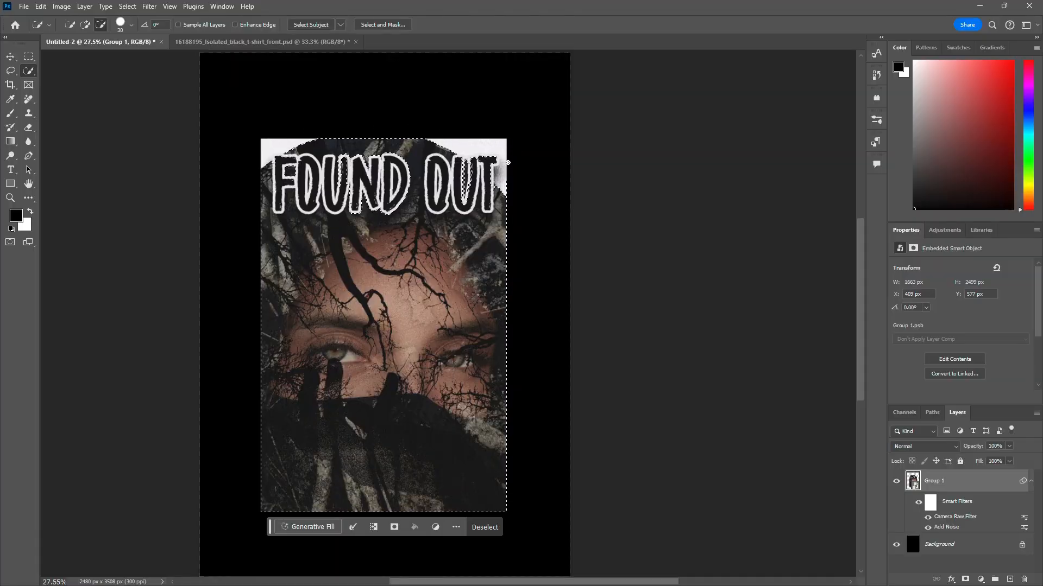
# Step: Add the white outline along the top of the OUT letters to the selection
pyautogui.hscroll(-1, 515, 178)
pyautogui.scroll(5, 515, 178)
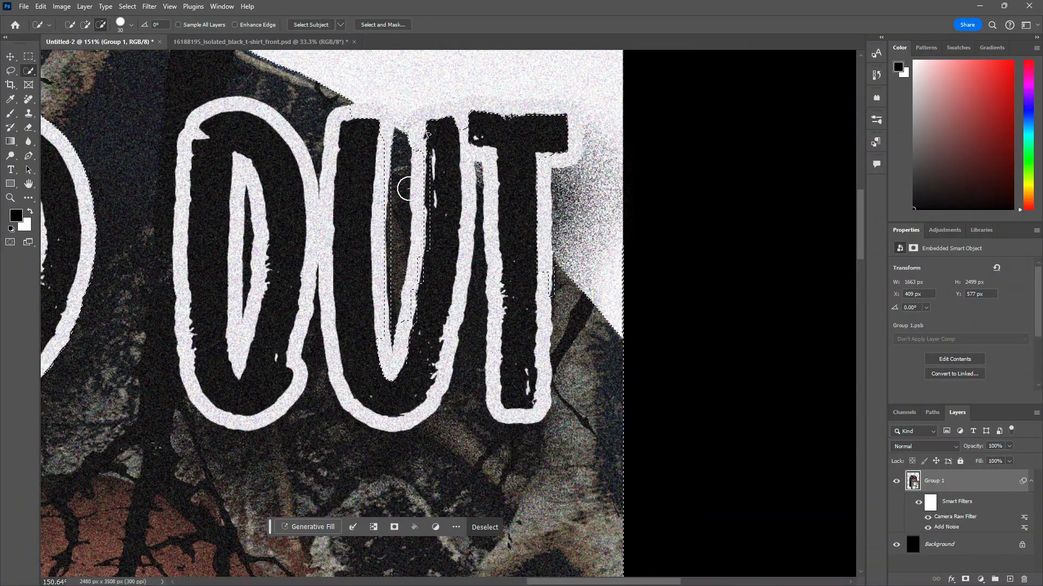
pyautogui.click(86, 24)
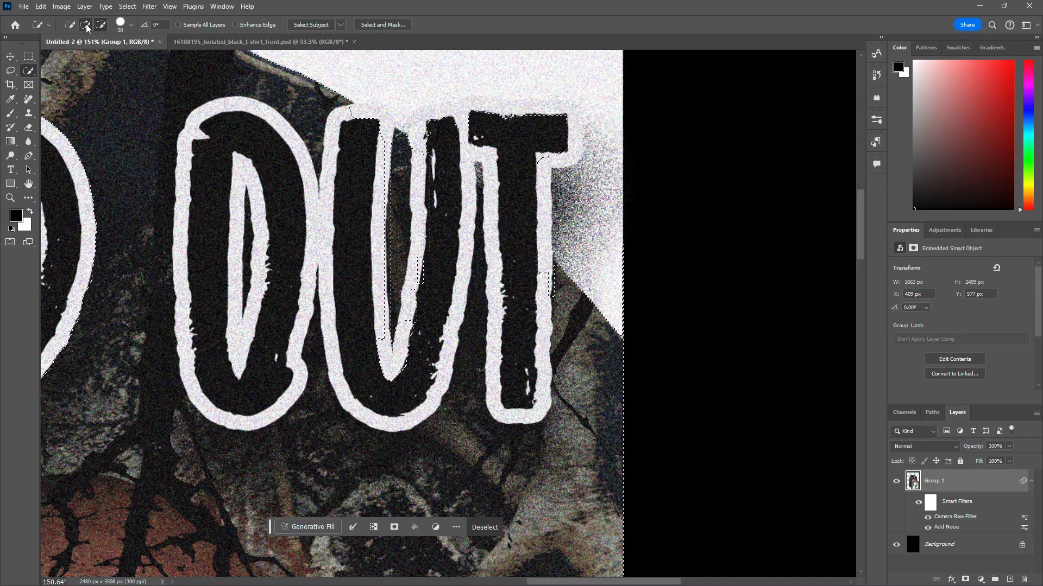
pyautogui.moveTo(411, 304)
pyautogui.mouseDown()
pyautogui.moveTo(403, 181)
pyautogui.moveTo(433, 208)
pyautogui.moveTo(431, 244)
pyautogui.moveTo(393, 300)
pyautogui.moveTo(434, 302)
pyautogui.moveTo(522, 273)
pyautogui.moveTo(532, 174)
pyautogui.moveTo(558, 142)
pyautogui.mouseUp()
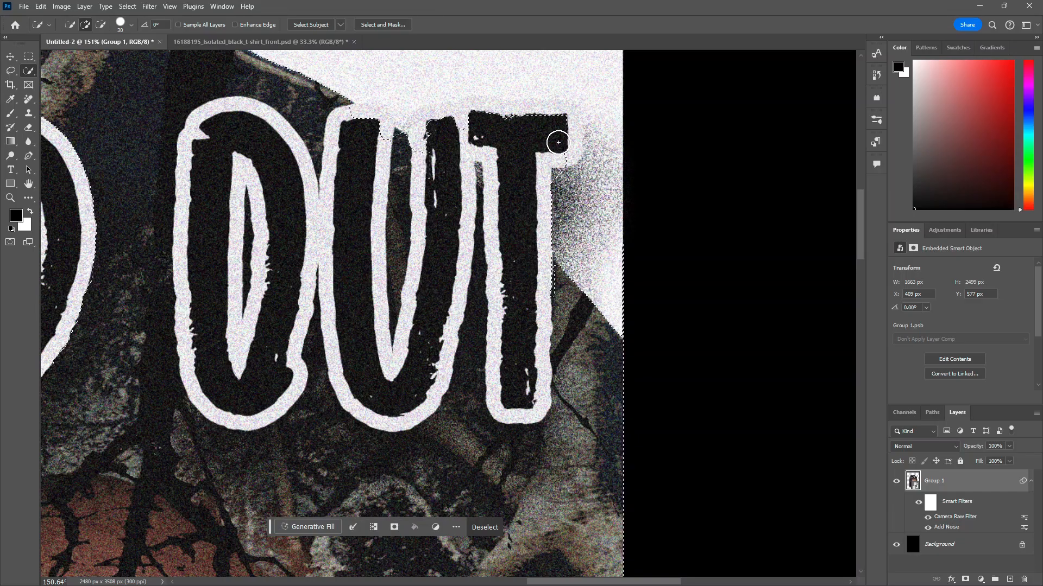
pyautogui.moveTo(452, 146)
pyautogui.mouseDown()
pyautogui.moveTo(413, 151)
pyautogui.moveTo(364, 128)
pyautogui.mouseUp()
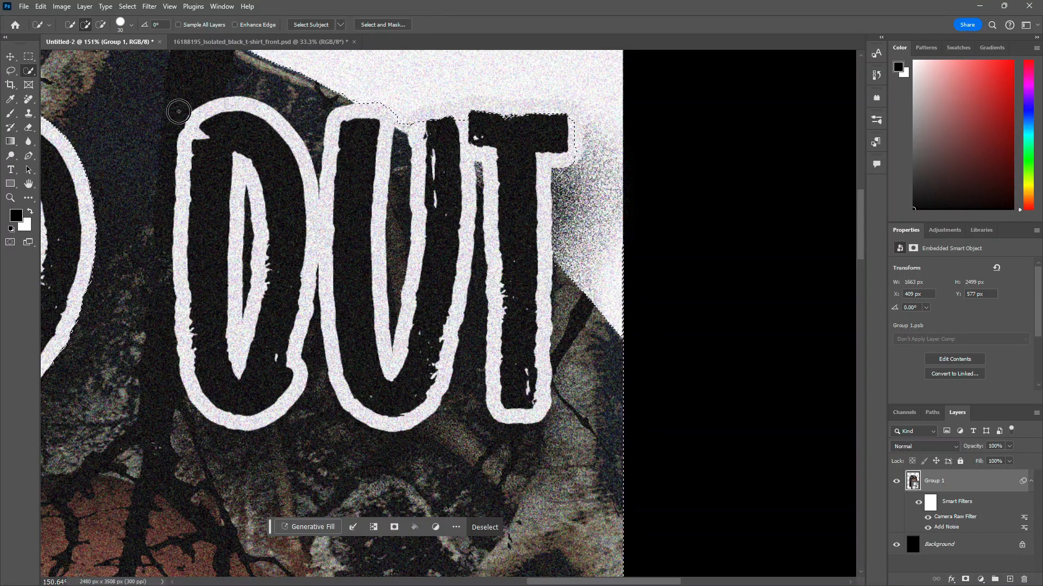
# Step: Inspect the selection edges across the whole poster
pyautogui.scroll(-1, 155, 235)
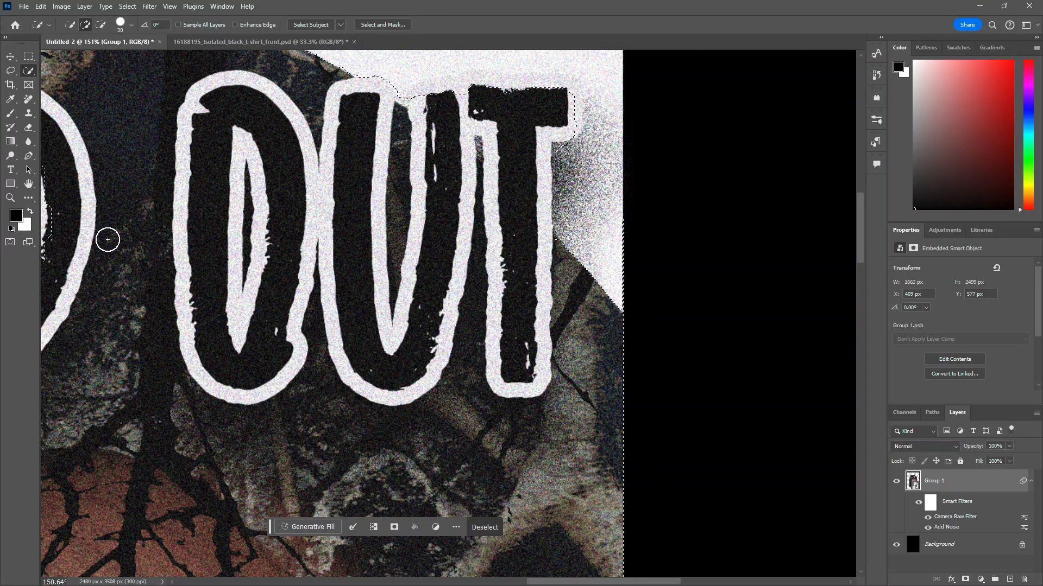
pyautogui.scroll(-2, 163, 237)
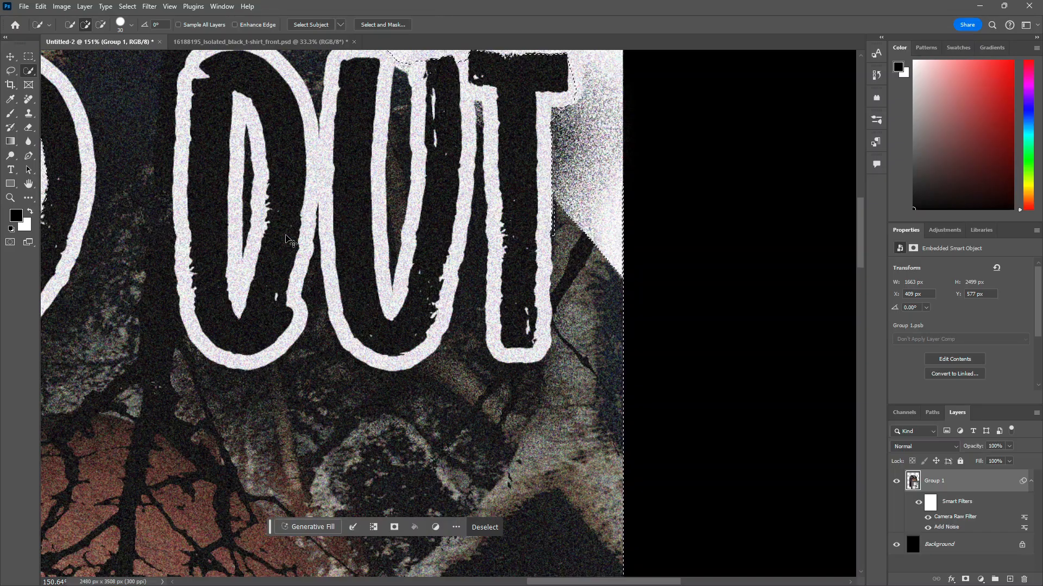
pyautogui.scroll(-3, 264, 239)
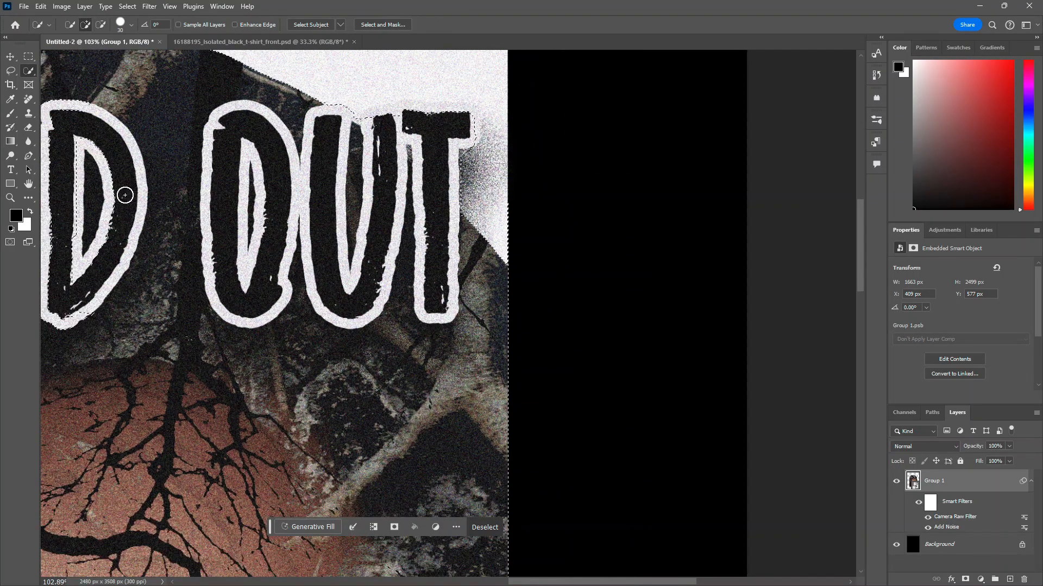
pyautogui.scroll(-2, 104, 202)
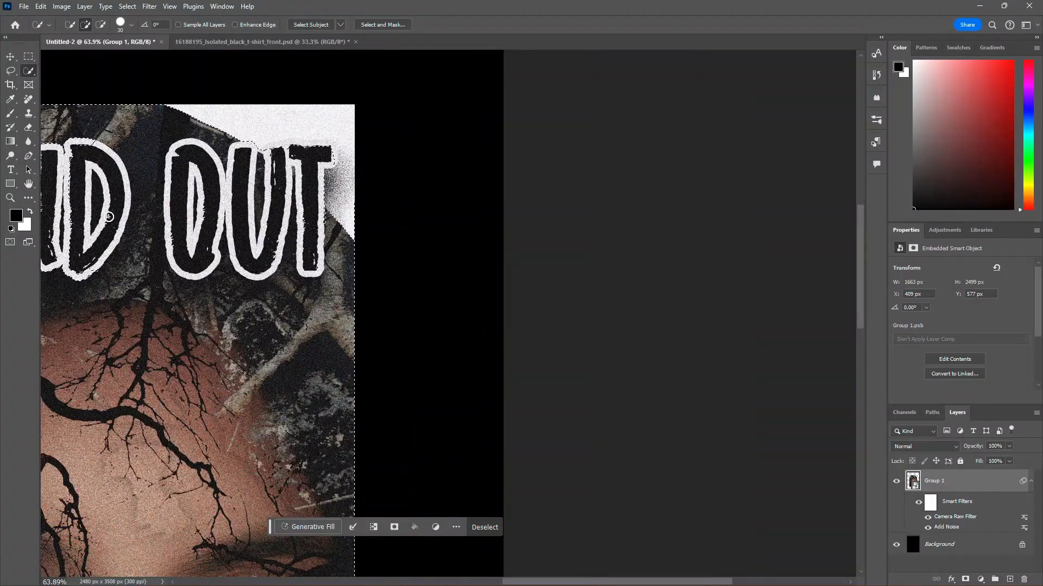
pyautogui.scroll(5, 118, 215)
pyautogui.scroll(-5, 118, 215)
pyautogui.scroll(3, 118, 215)
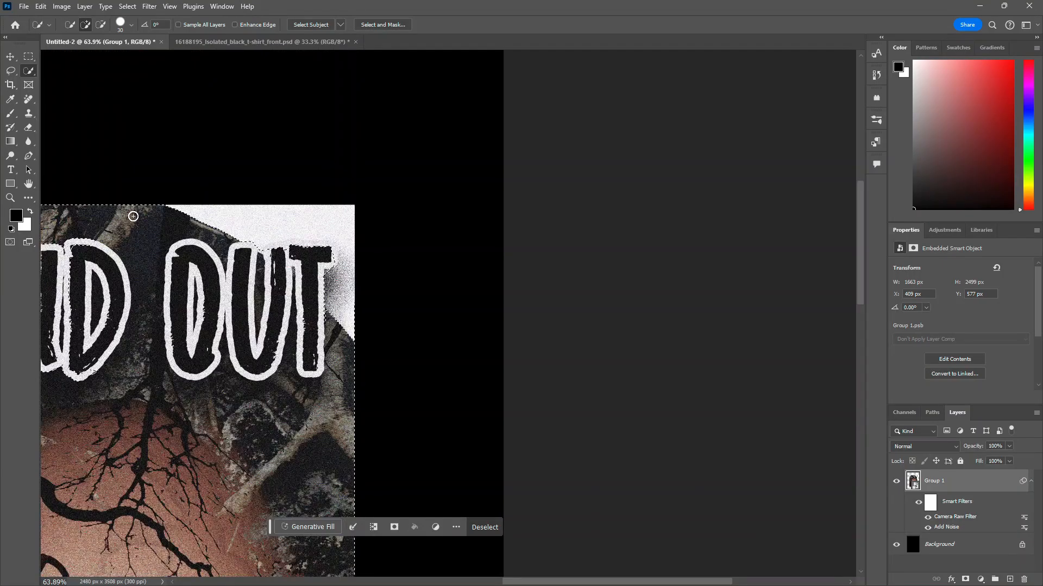
pyautogui.hscroll(-2, 170, 278)
pyautogui.hscroll(-6, 170, 277)
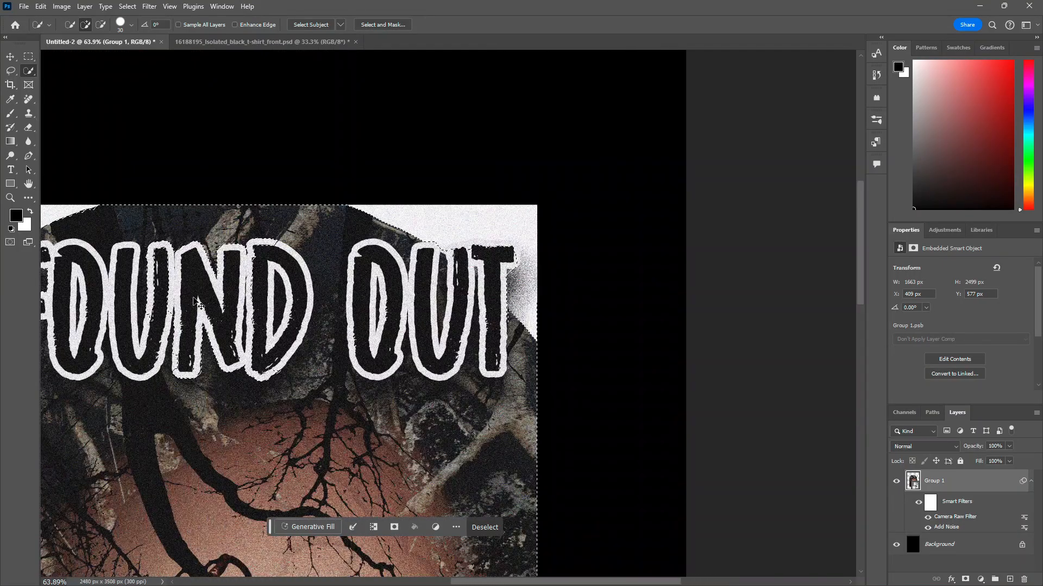
pyautogui.hscroll(-2, 208, 310)
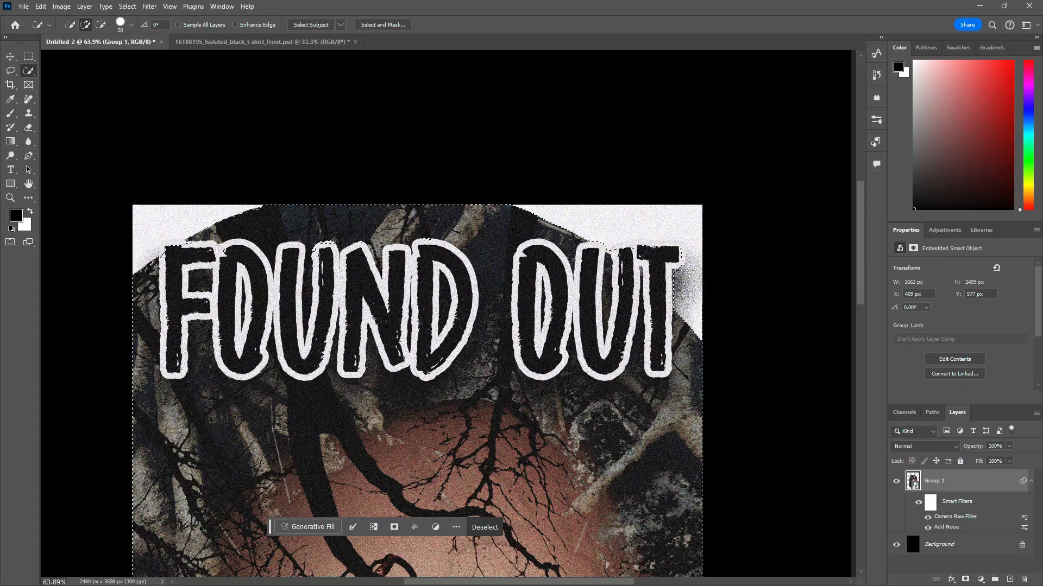
pyautogui.scroll(-15, 410, 361)
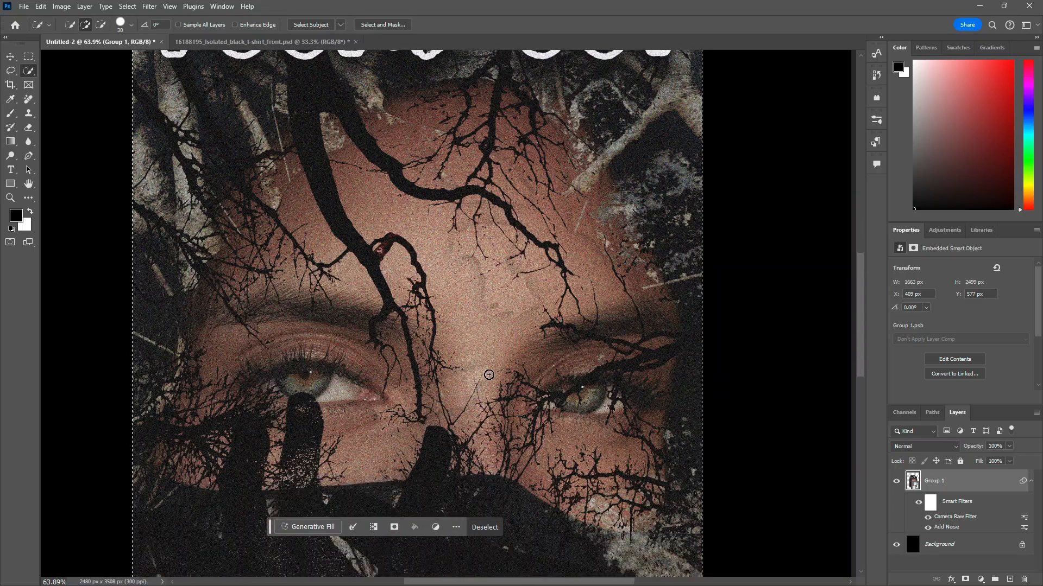
pyautogui.hscroll(2, 478, 375)
pyautogui.hotkey('ctrl', '0')
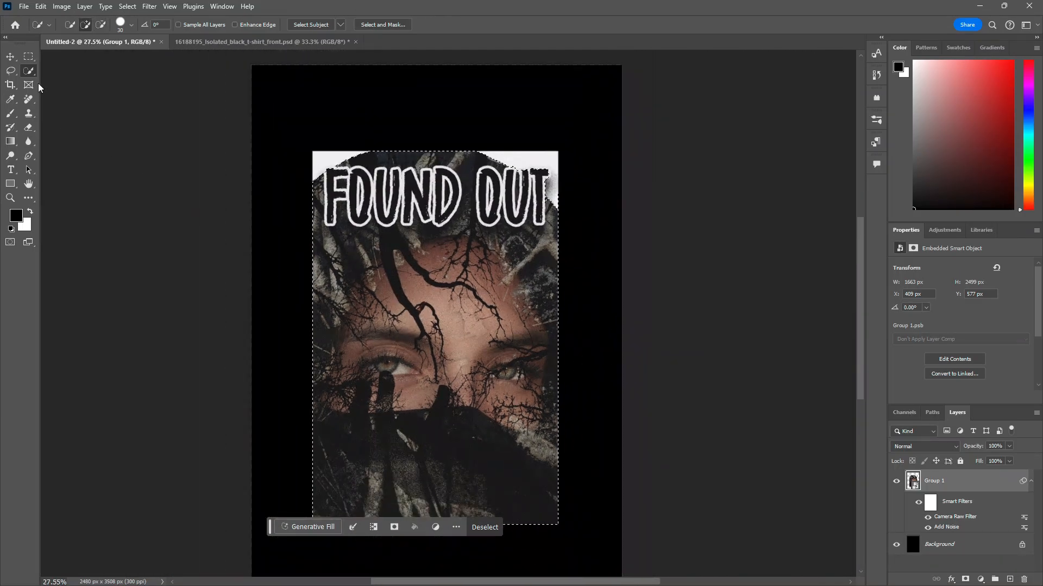
# Step: Nudge the poster slightly down and add a layer mask to Group 1 from the selection
pyautogui.press('v')
pyautogui.moveTo(440, 361)
pyautogui.mouseDown()
pyautogui.moveTo(514, 353)
pyautogui.moveTo(433, 350)
pyautogui.moveTo(429, 406)
pyautogui.moveTo(438, 376)
pyautogui.mouseUp()
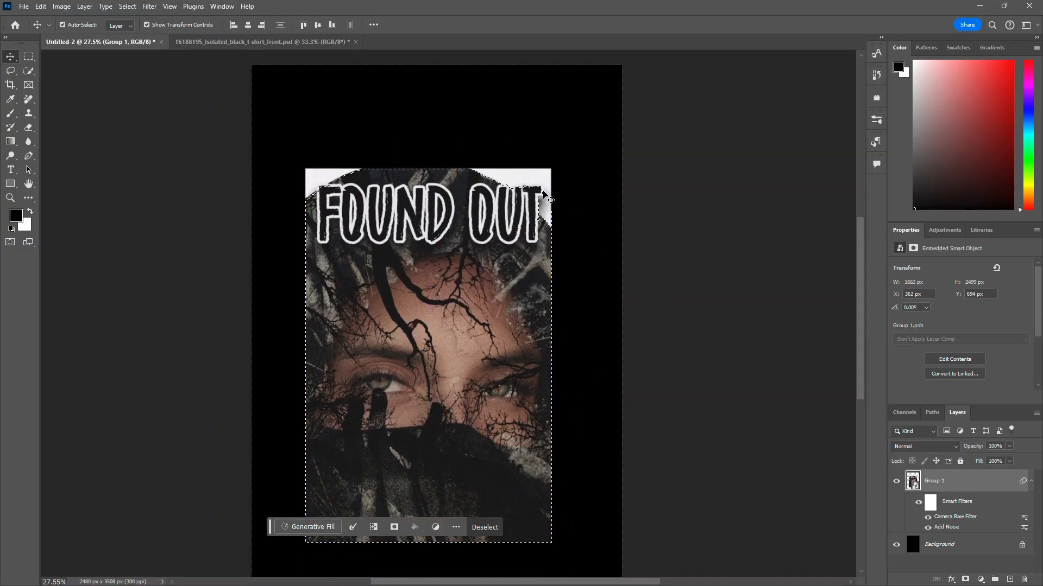
pyautogui.click(394, 527)
# Step: Bring the masked poster into the t-shirt document, converting its colours, and delete the old poster layer
pyautogui.moveTo(402, 451); pyautogui.dragTo(627, 339)
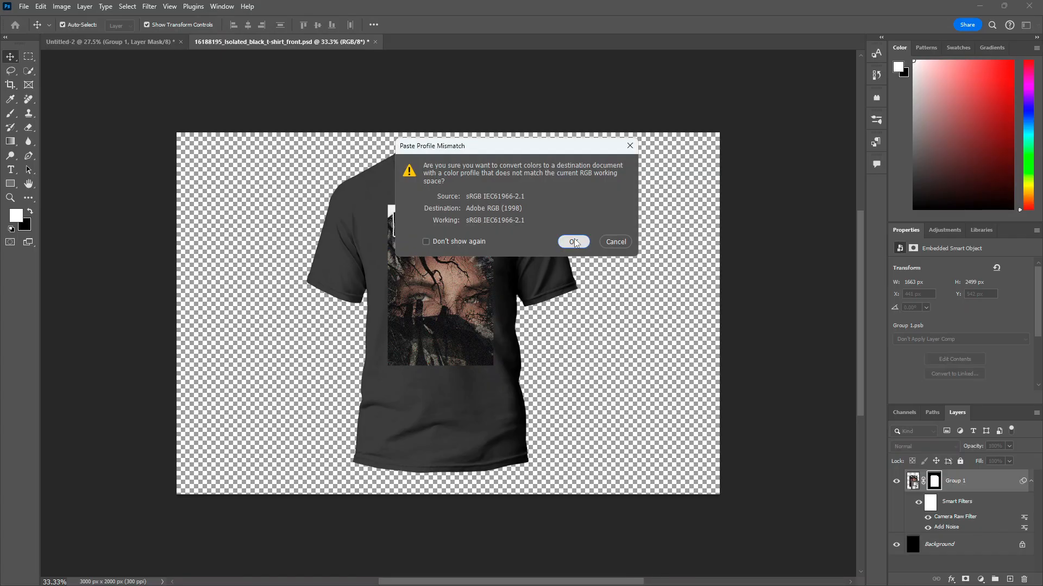
pyautogui.click(574, 242)
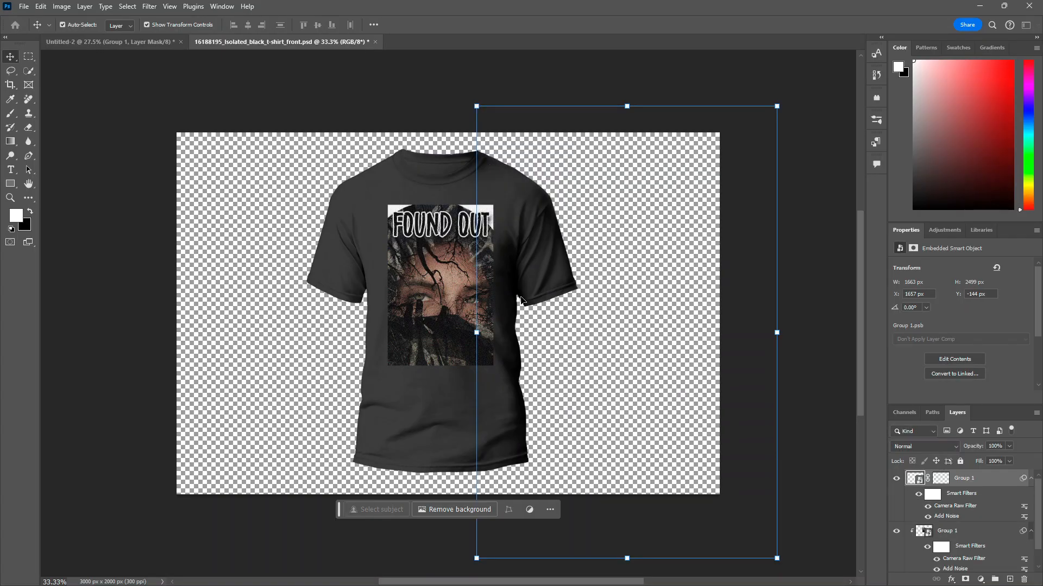
pyautogui.moveTo(429, 305); pyautogui.dragTo(376, 304)
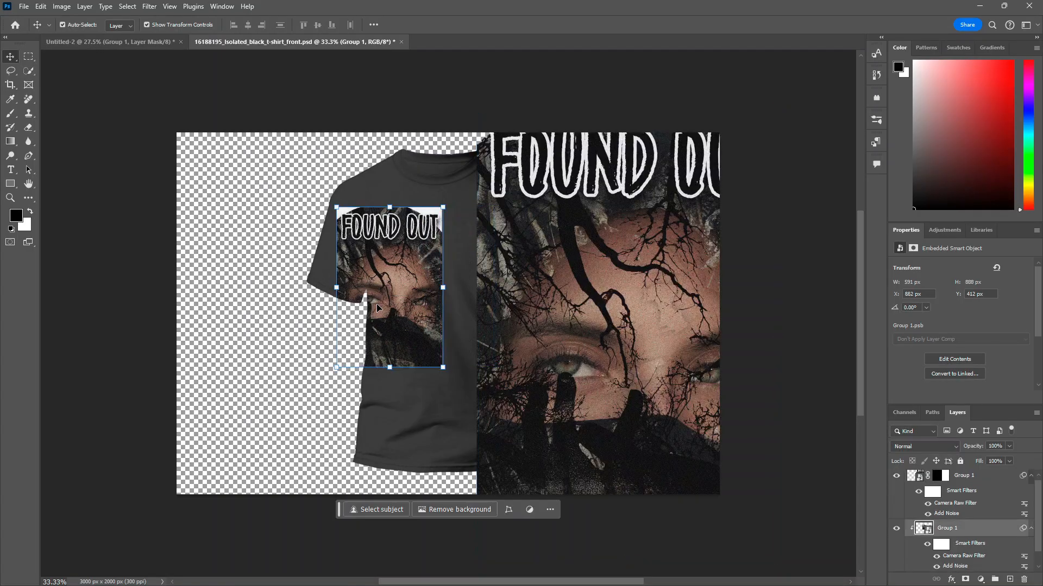
pyautogui.press('Delete')
# Step: Scale the masked poster down and place it on the t-shirt's chest
pyautogui.moveTo(641, 340); pyautogui.dragTo(493, 338)
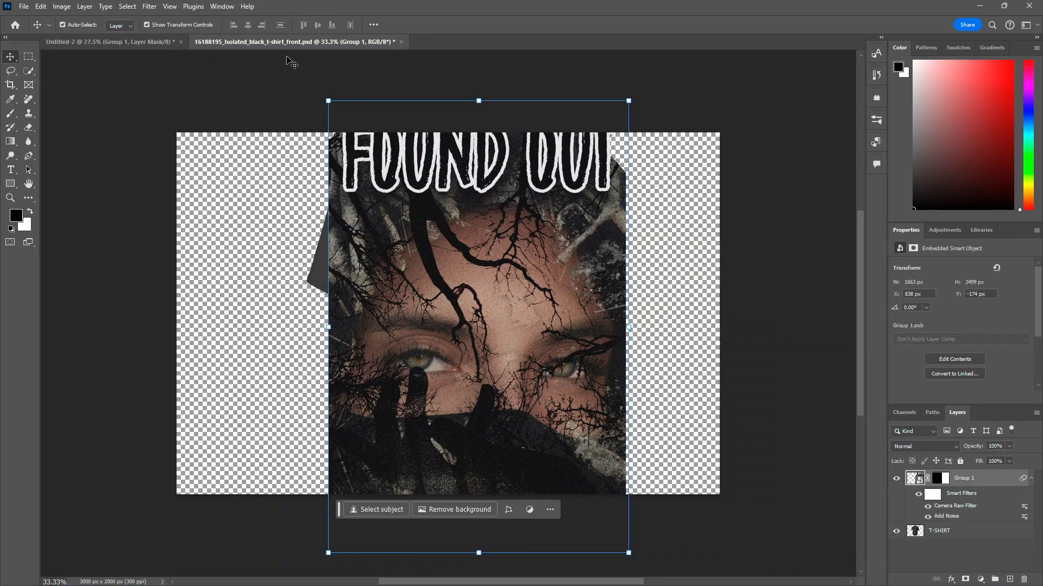
pyautogui.click(328, 101)
pyautogui.click(535, 230)
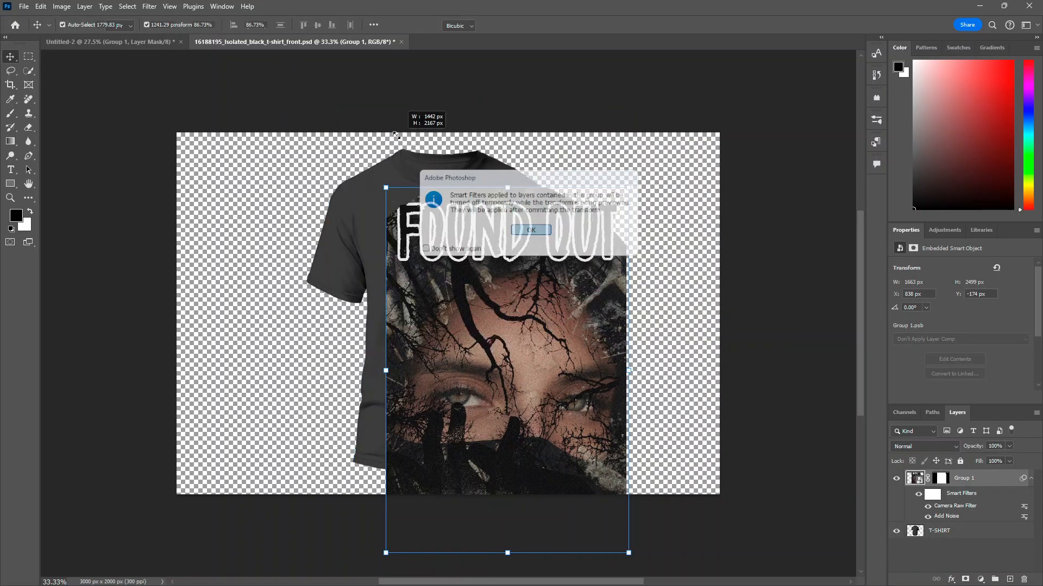
pyautogui.moveTo(368, 131); pyautogui.dragTo(630, 339)
pyautogui.moveTo(603, 472); pyautogui.dragTo(462, 280)
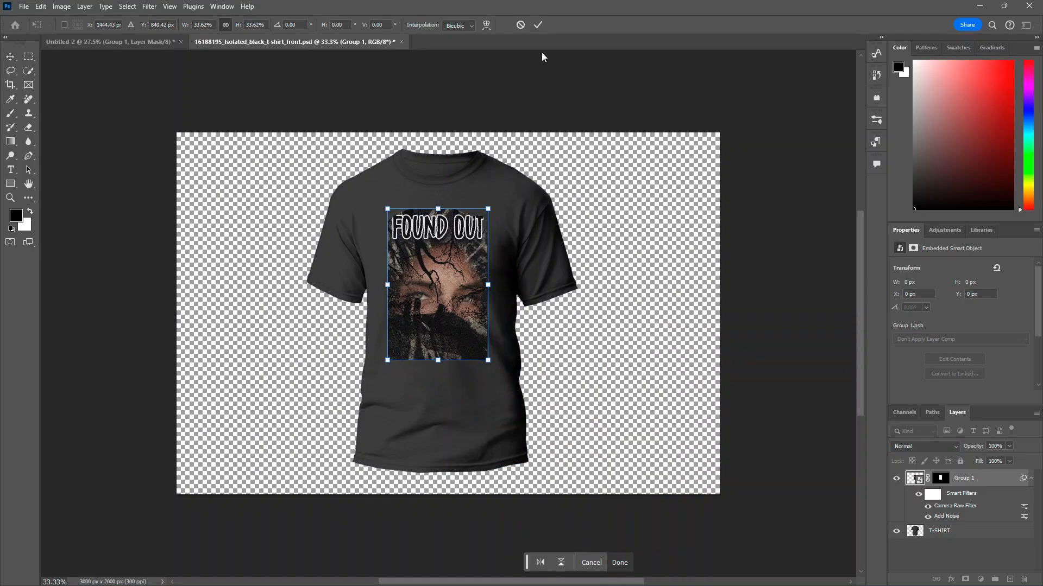
pyautogui.click(540, 25)
# Step: Zoom in to examine the poster print on the t-shirt
pyautogui.click(794, 223)
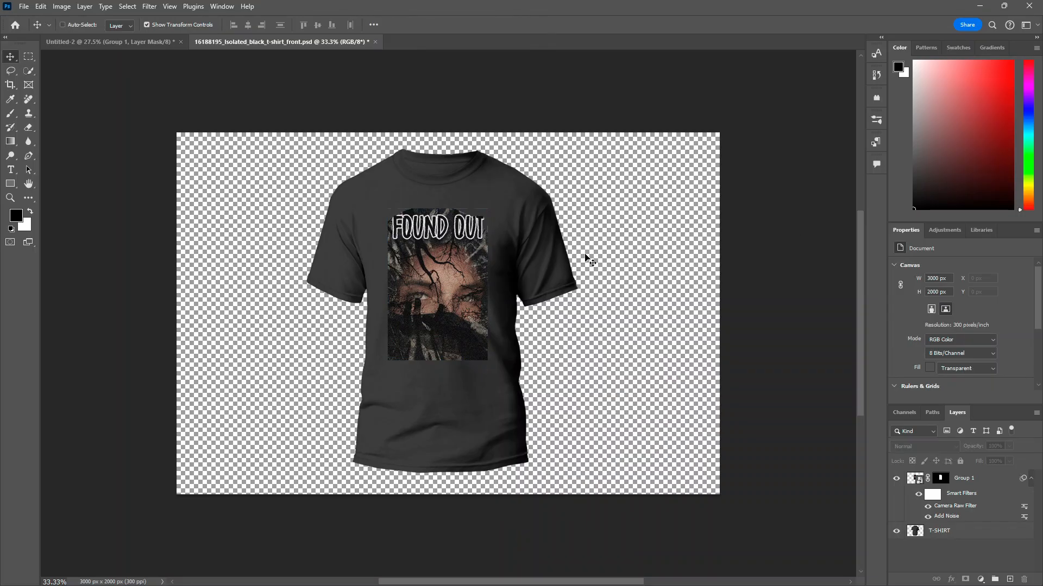
pyautogui.scroll(4, 530, 274)
pyautogui.scroll(3, 377, 284)
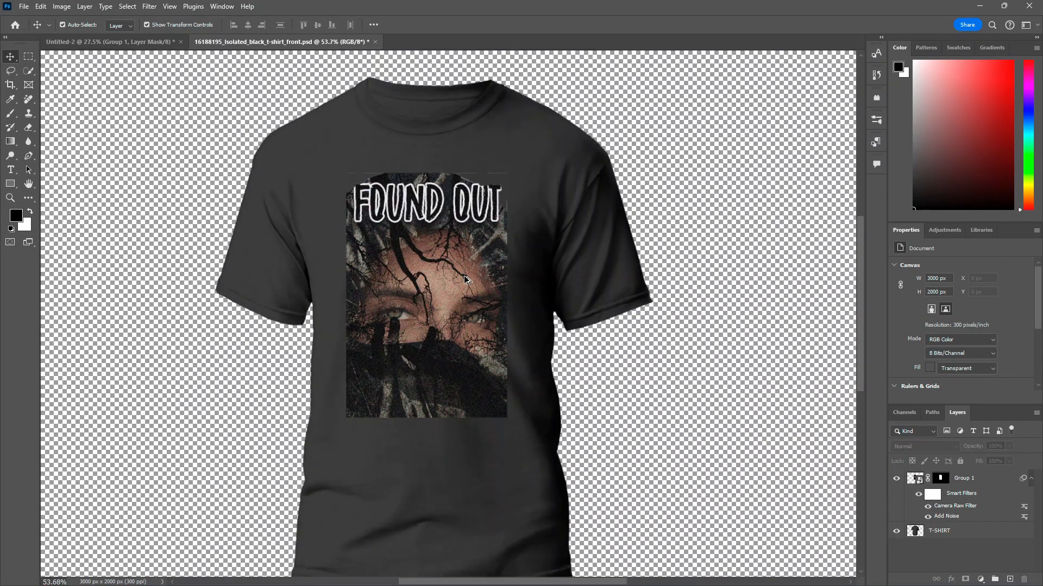
pyautogui.scroll(-6, 414, 282)
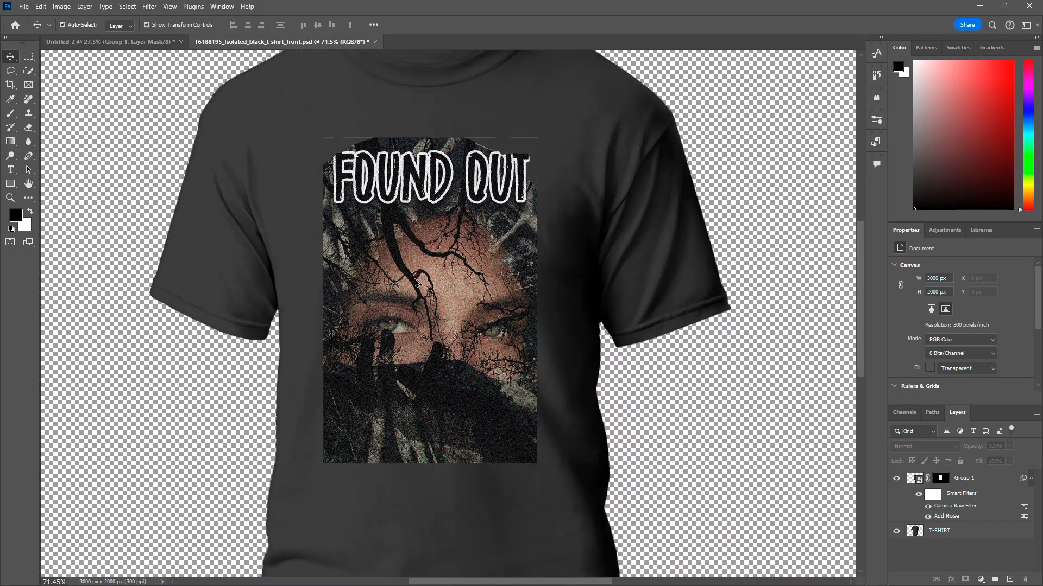